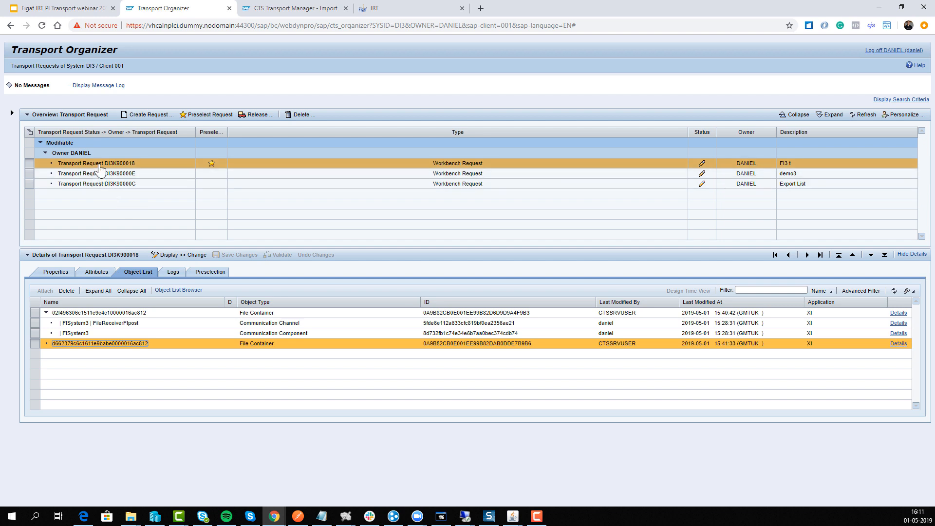
# Copy the ID of transport request DI3K900018 and release the request
pyautogui.moveTo(105, 164); pyautogui.dragTo(135, 166)
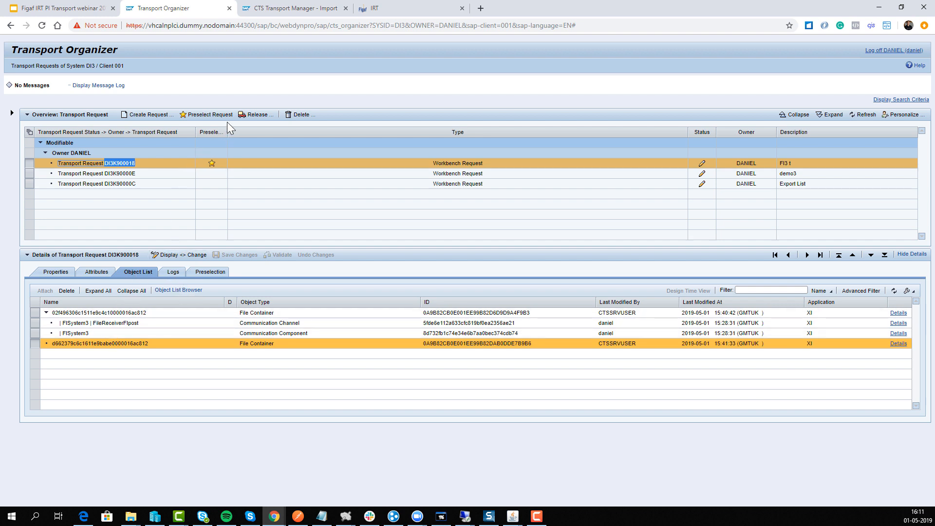
pyautogui.click(251, 115)
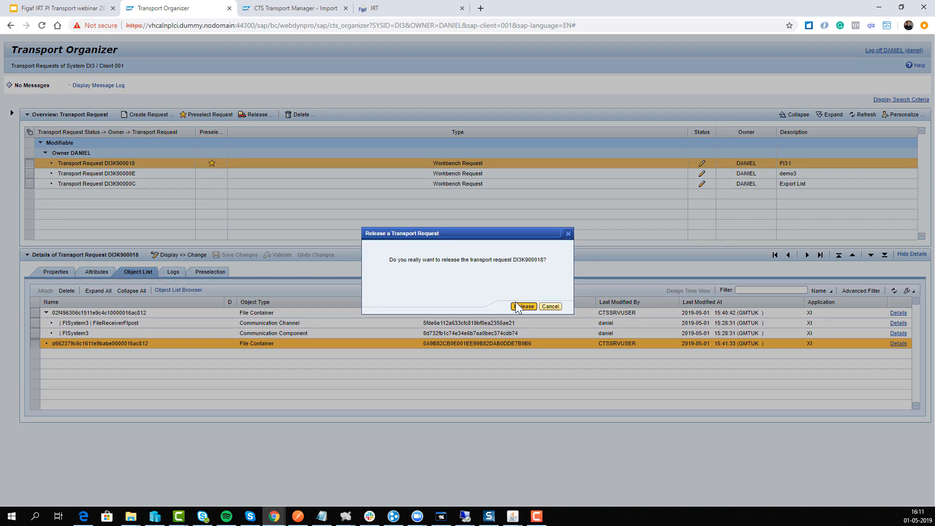
pyautogui.click(517, 307)
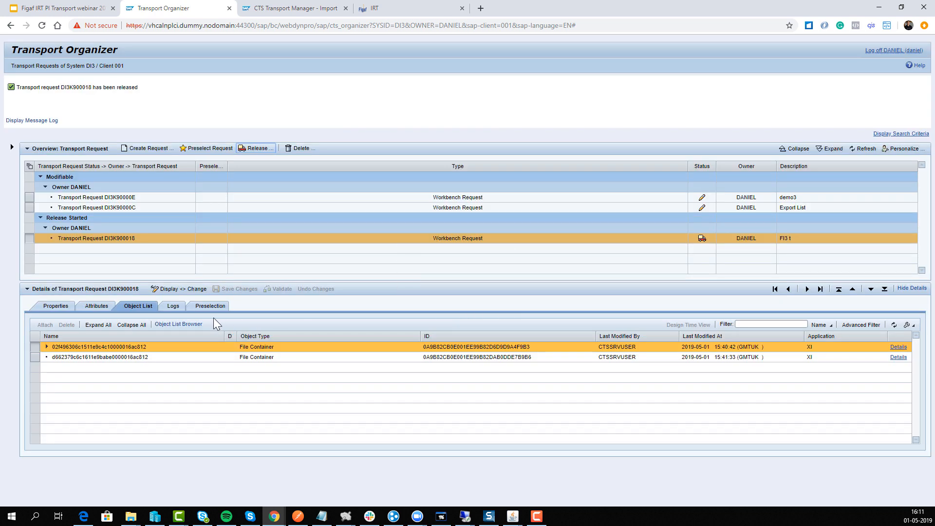
# Switch to Figaf IRT and start a new DevOps ticket with ID SCR802 and the title "Lowercase type"
pyautogui.click(255, 11)
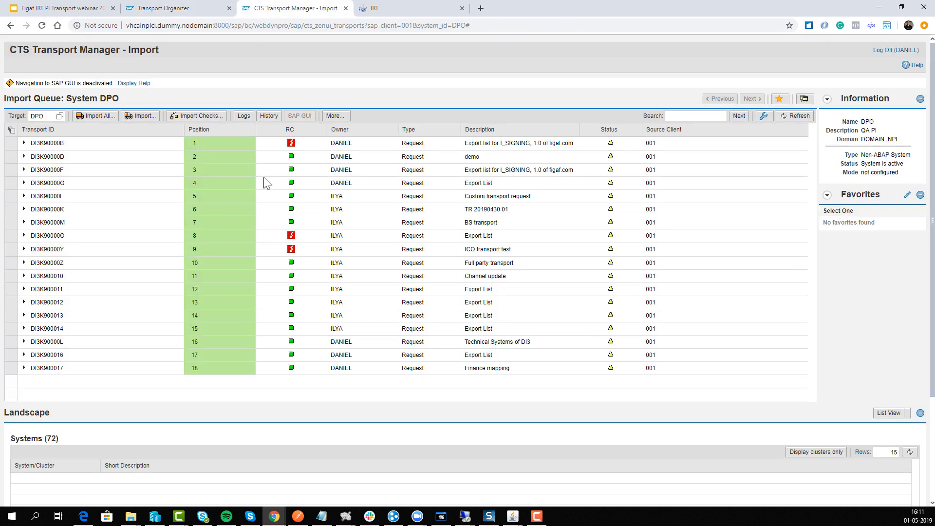
pyautogui.click(368, 11)
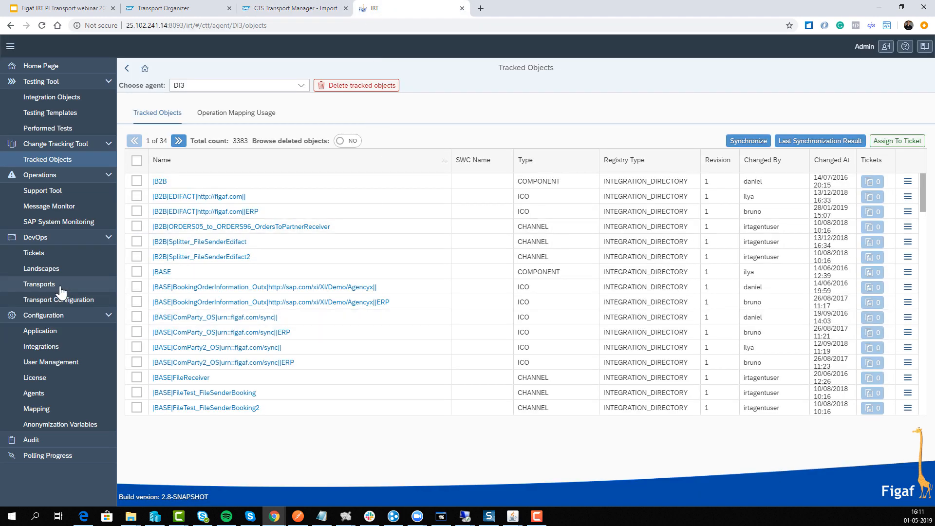
pyautogui.click(42, 251)
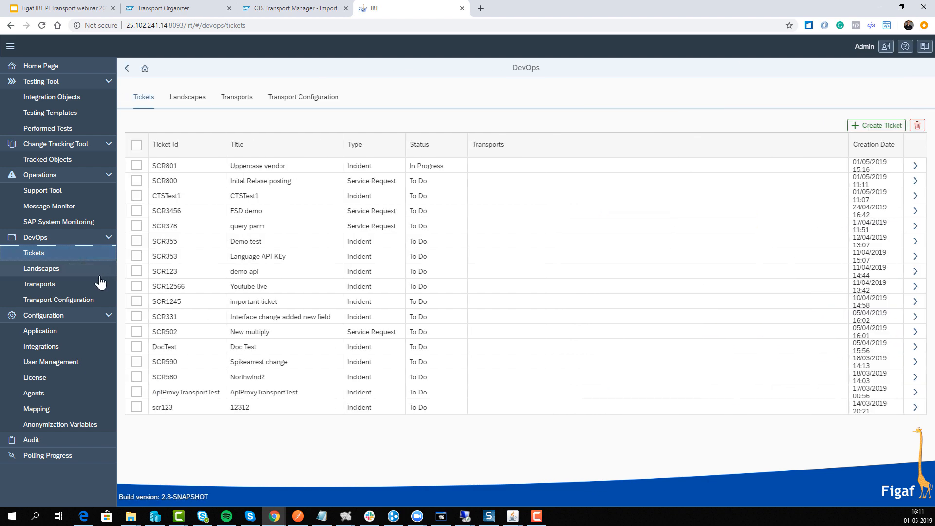
pyautogui.click(878, 125)
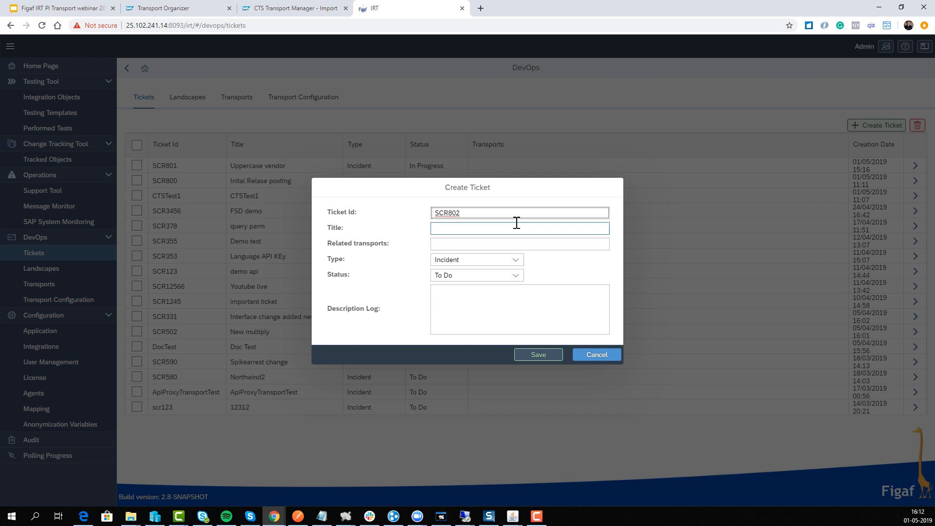
pyautogui.click(517, 224)
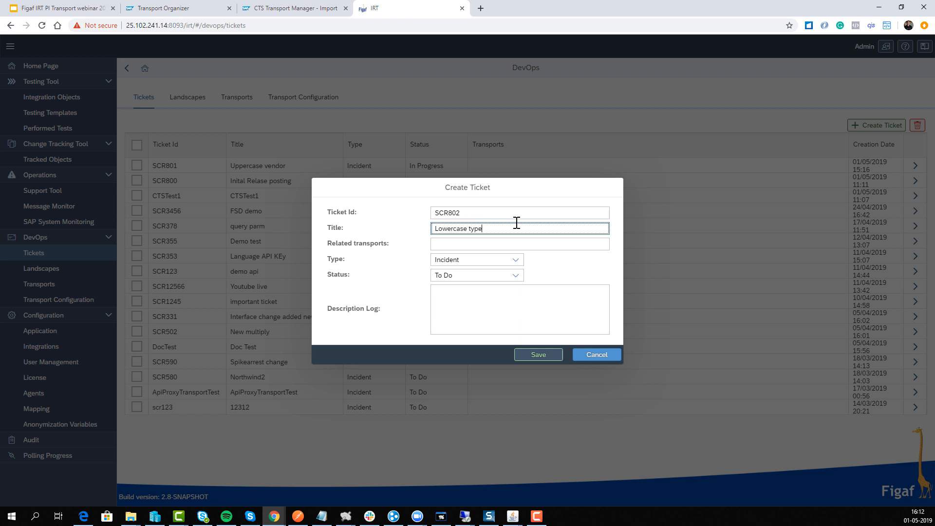
# Set the ticket's status to In Progress, its type to Service Request and its description to "fix the tile.", and save it
pyautogui.click(513, 275)
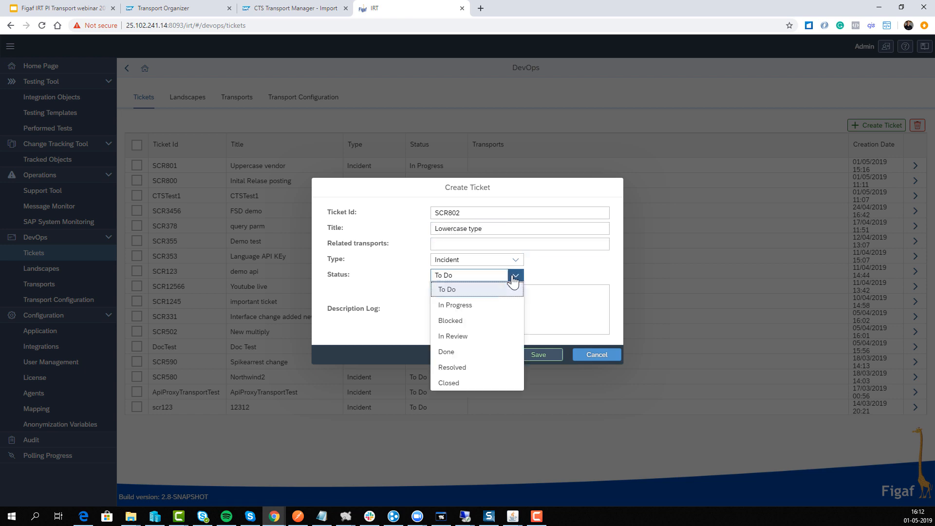
pyautogui.click(496, 306)
pyautogui.click(506, 268)
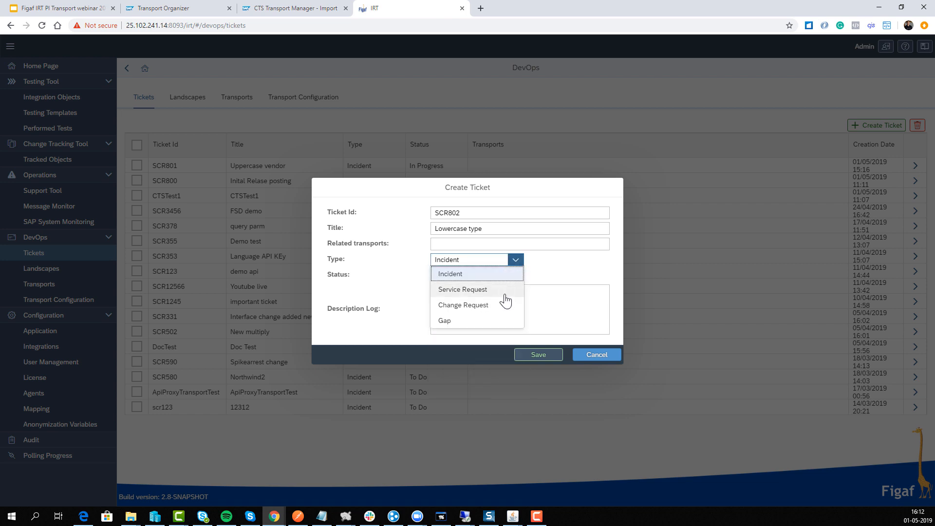
pyautogui.click(506, 292)
pyautogui.click(496, 304)
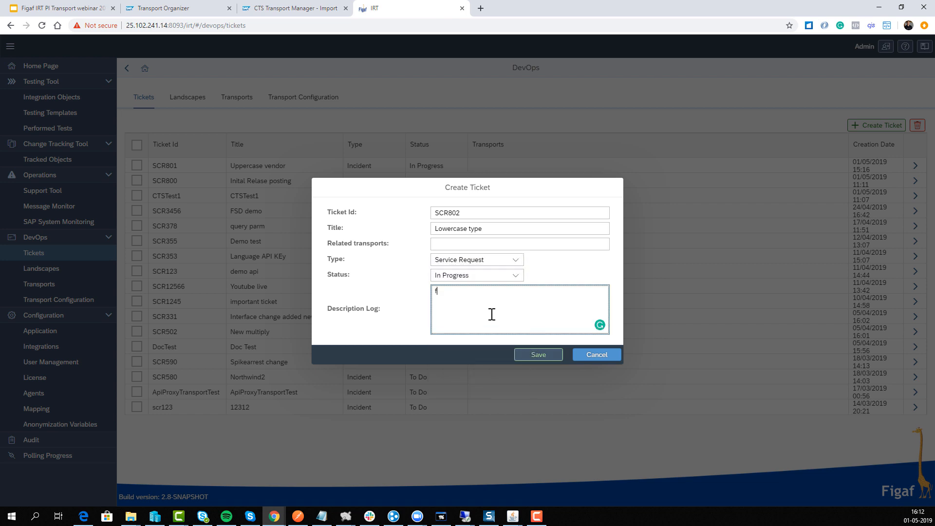
pyautogui.write('fix the tile.')
pyautogui.click(535, 355)
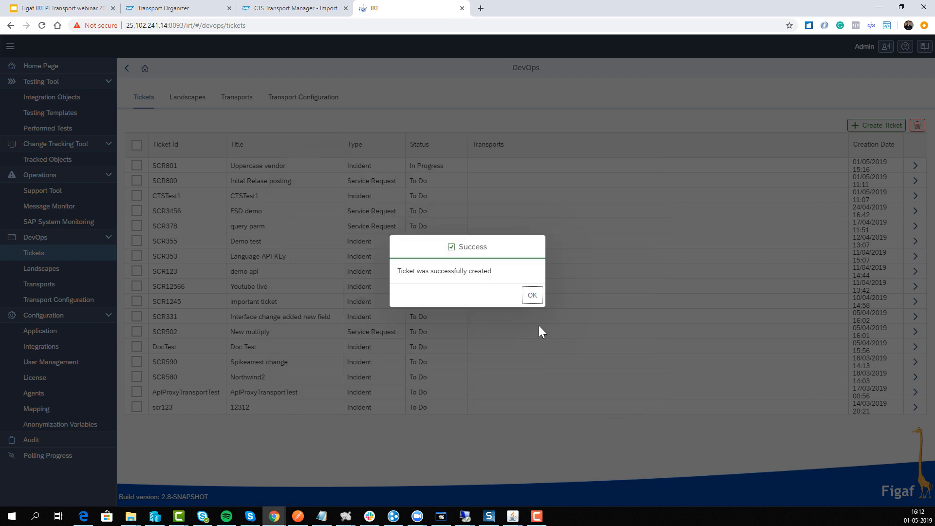
pyautogui.click(531, 295)
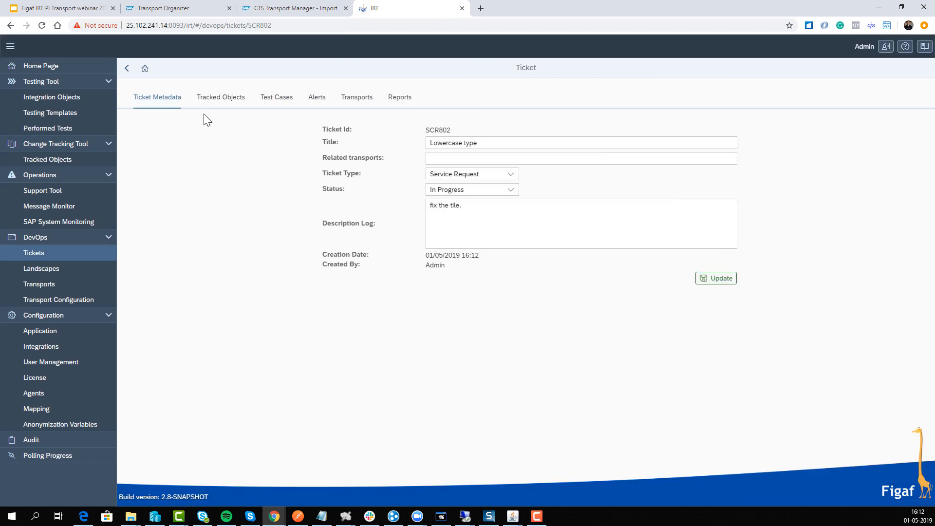
# Review the DI3 agent's tracked objects available for ticket SCR802, sorted by last change date descending, and leave without attaching any
pyautogui.click(223, 100)
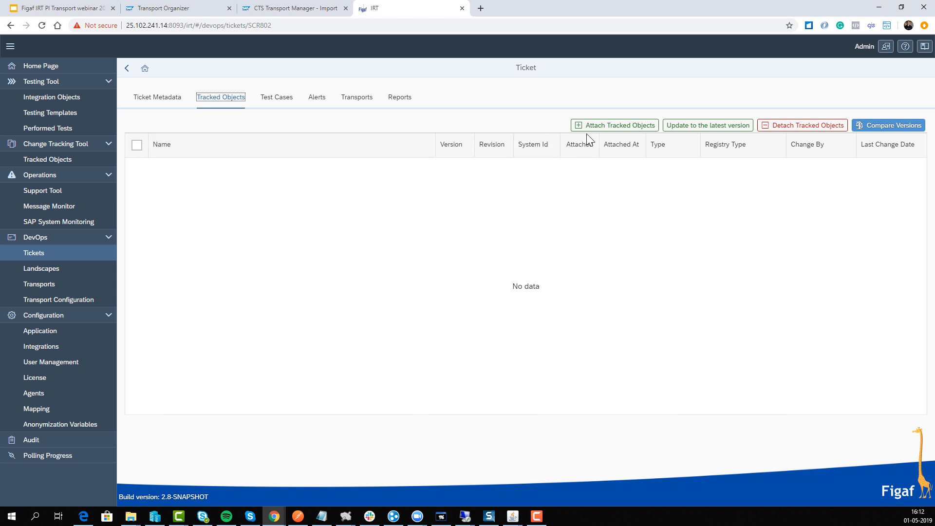
pyautogui.click(613, 127)
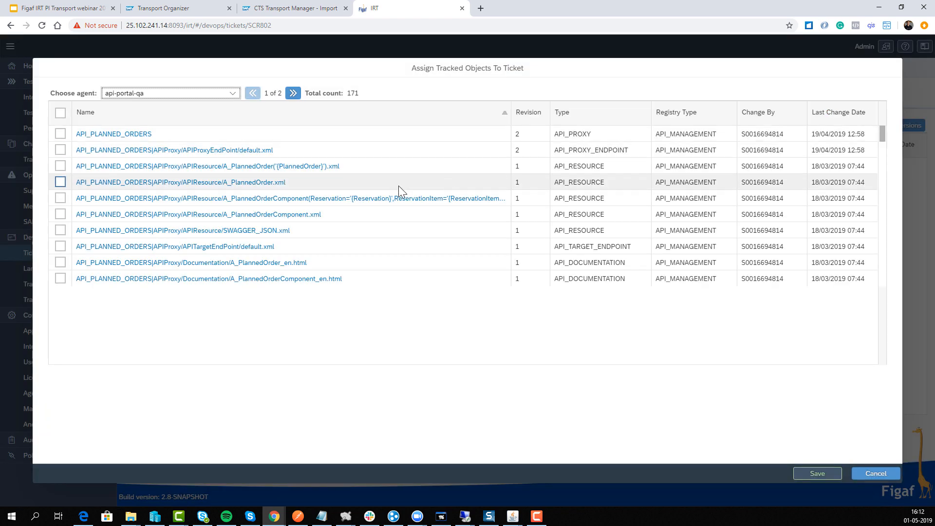
pyautogui.click(233, 93)
pyautogui.click(193, 169)
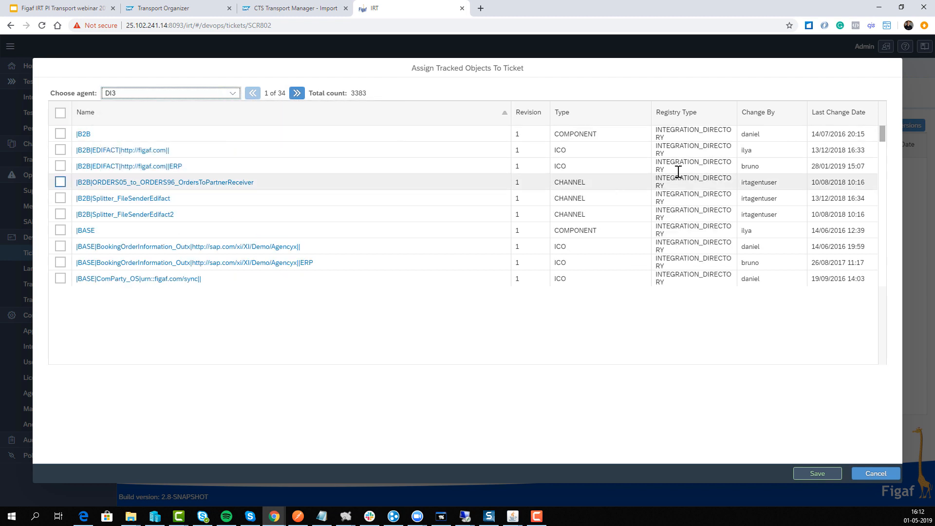
pyautogui.click(823, 110)
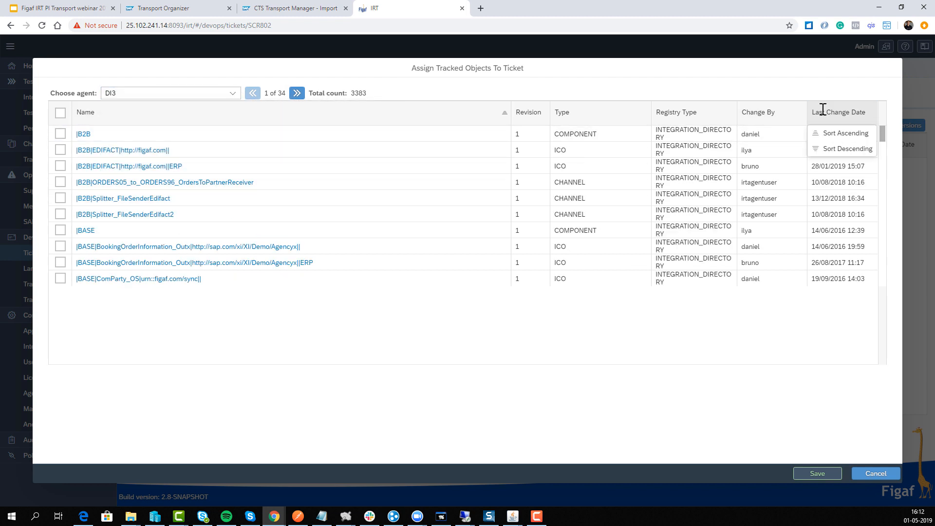
pyautogui.click(825, 151)
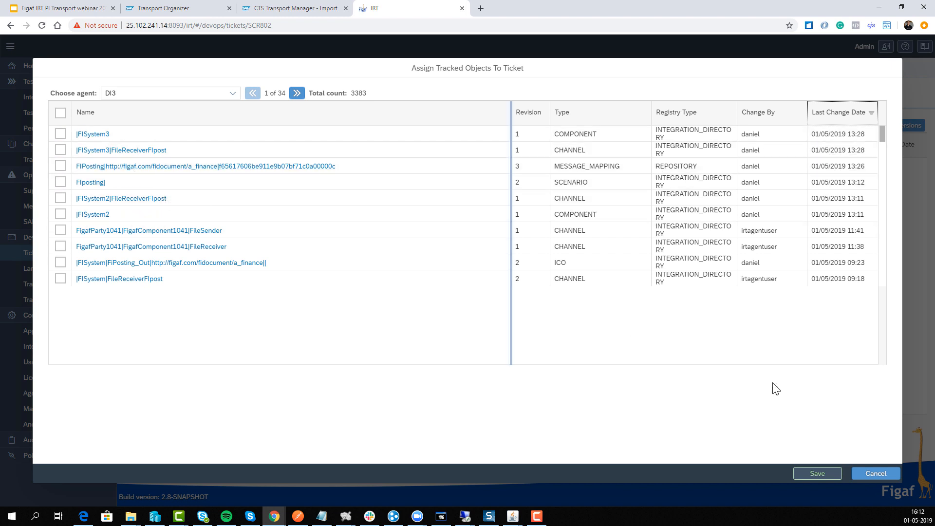
pyautogui.click(867, 474)
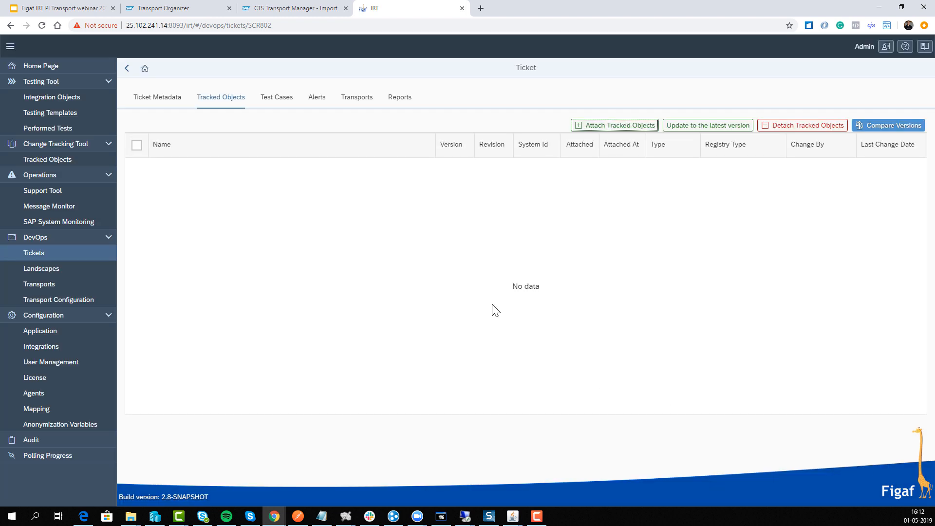
# Create a transport for the ticket named "Lowercase type transport 1" in CTSTestLandscape, with type CTS and transport request DI3K900018
pyautogui.click(344, 98)
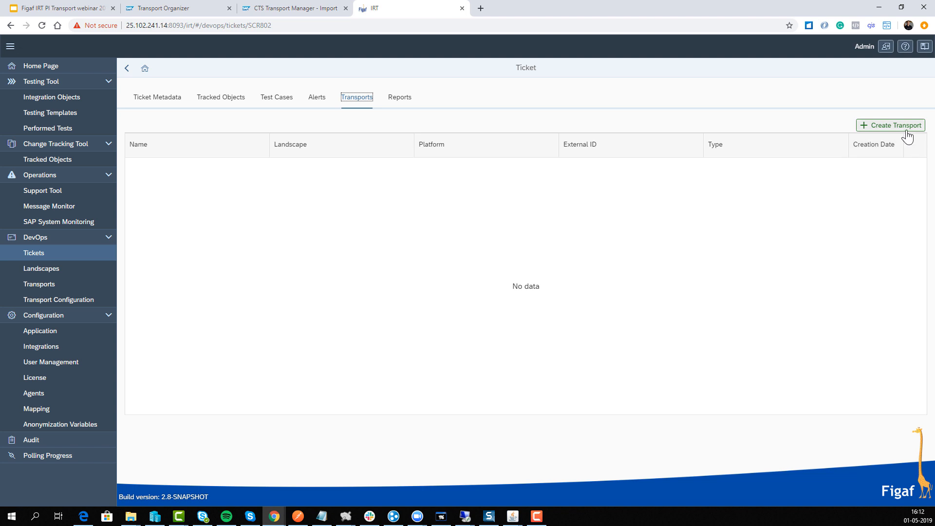
pyautogui.click(906, 127)
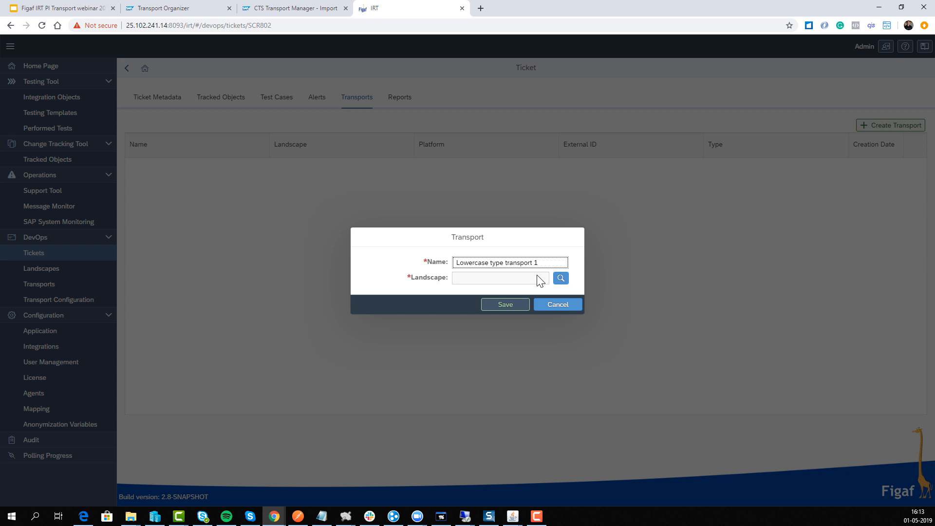
pyautogui.click(560, 278)
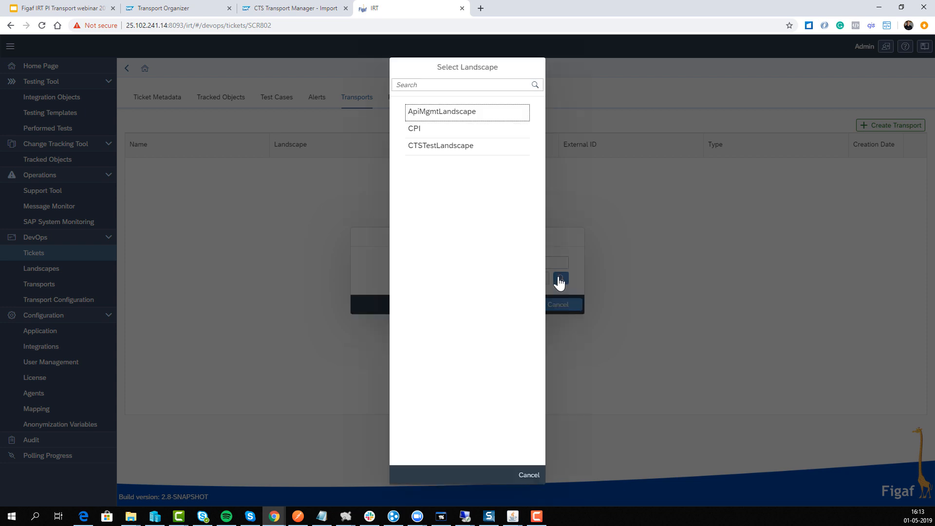
pyautogui.click(443, 147)
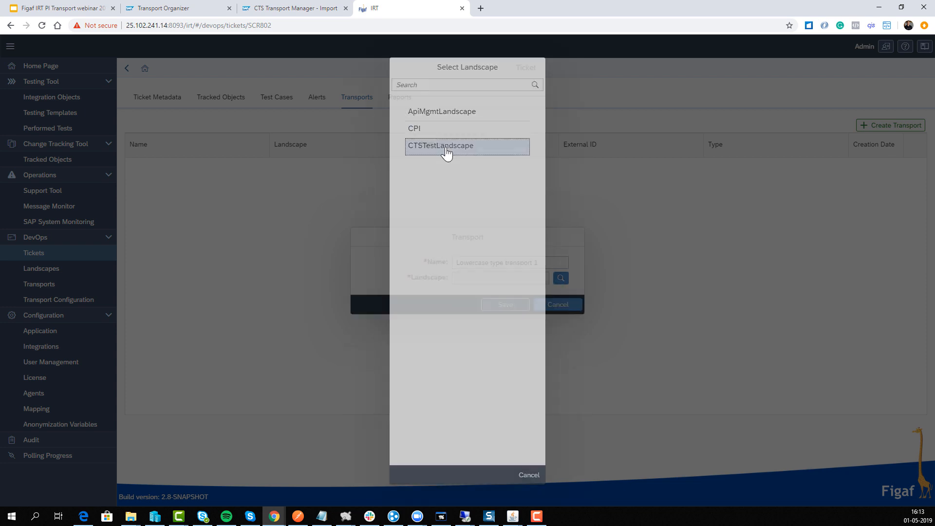
pyautogui.click(493, 294)
pyautogui.write('DI3K900018')
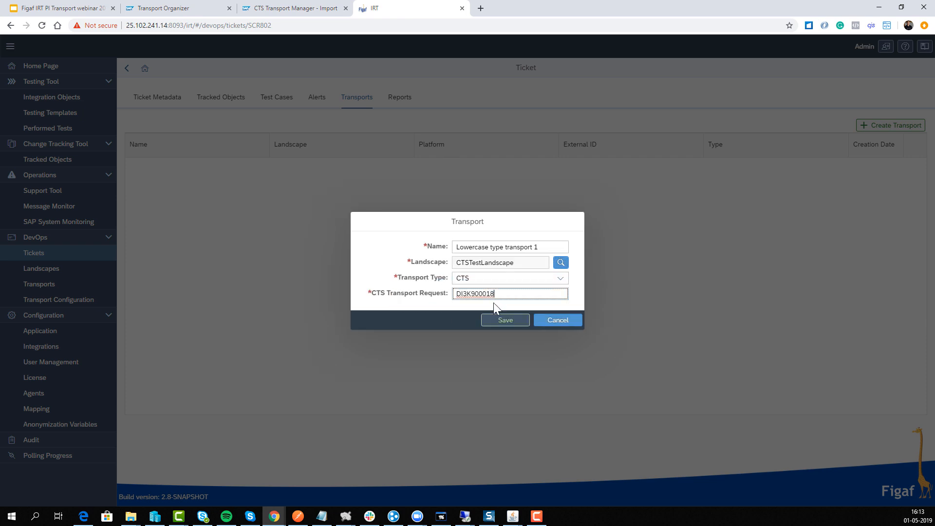
pyautogui.click(499, 321)
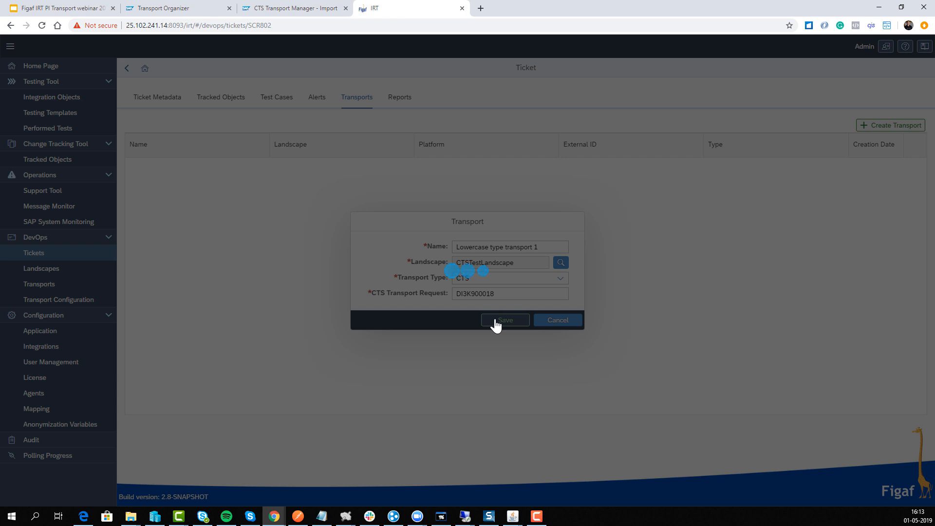
pyautogui.click(538, 300)
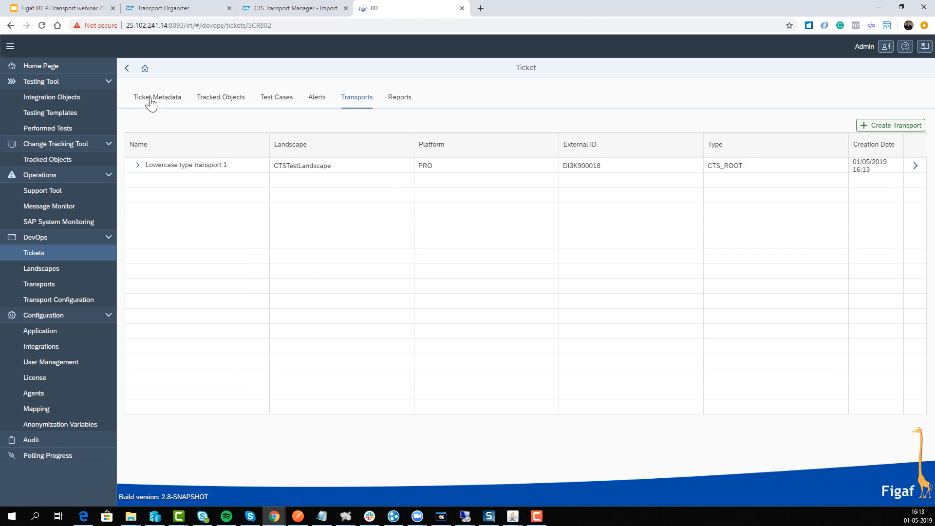
# Expand the new root transport and examine the transport items and import status of both CTS child transports
pyautogui.click(138, 165)
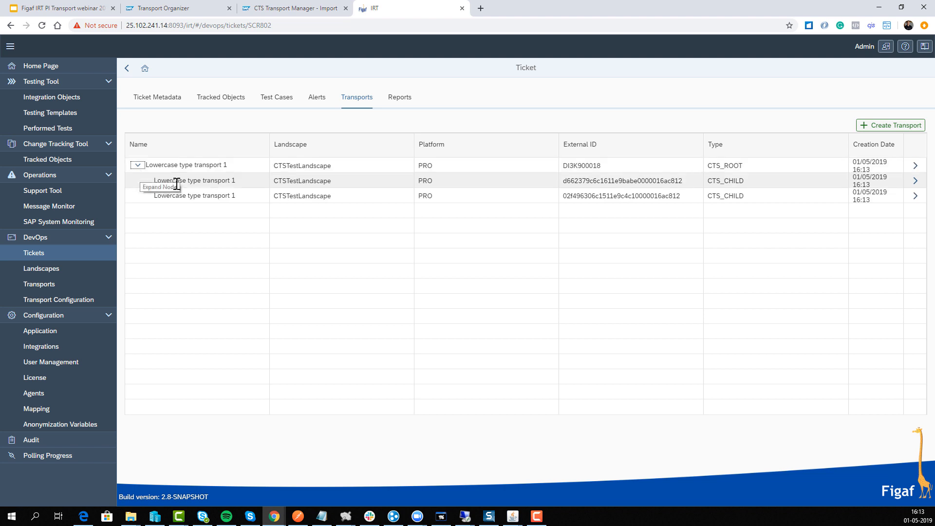
pyautogui.click(197, 182)
pyautogui.click(515, 196)
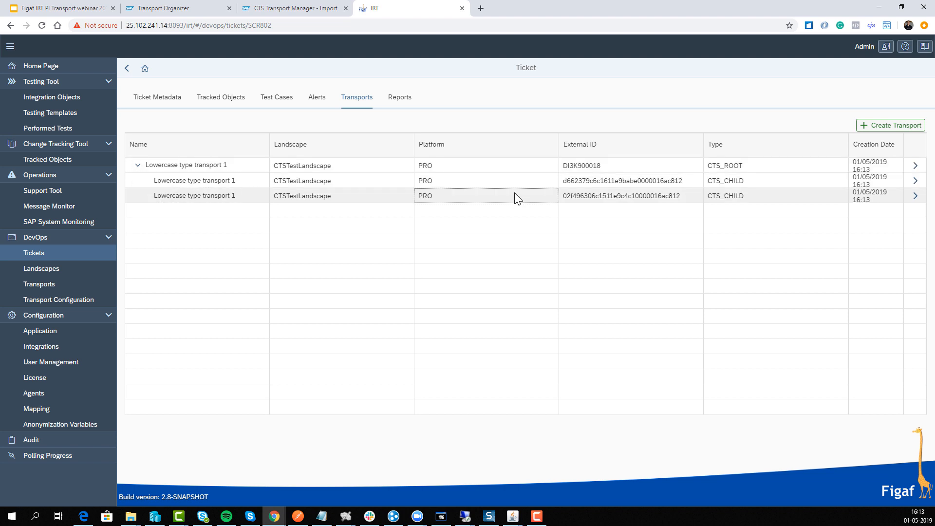
pyautogui.click(513, 177)
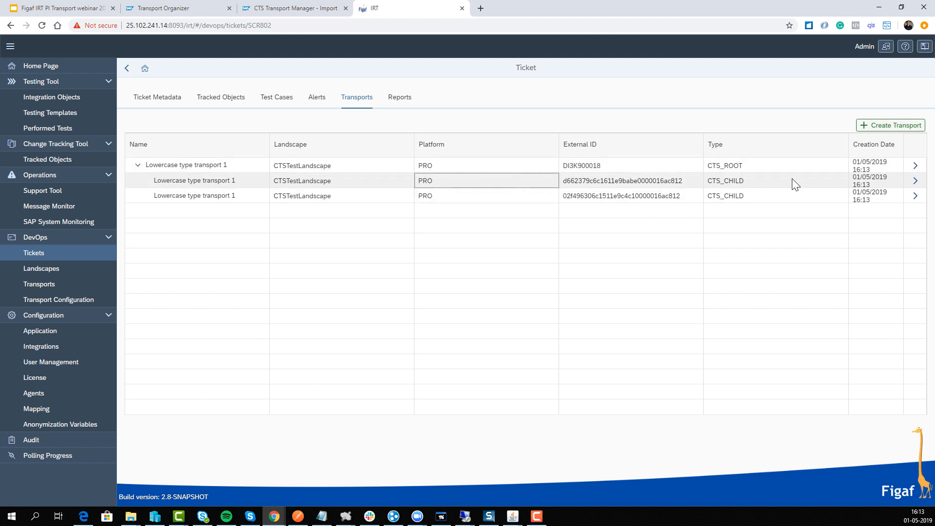
pyautogui.click(914, 181)
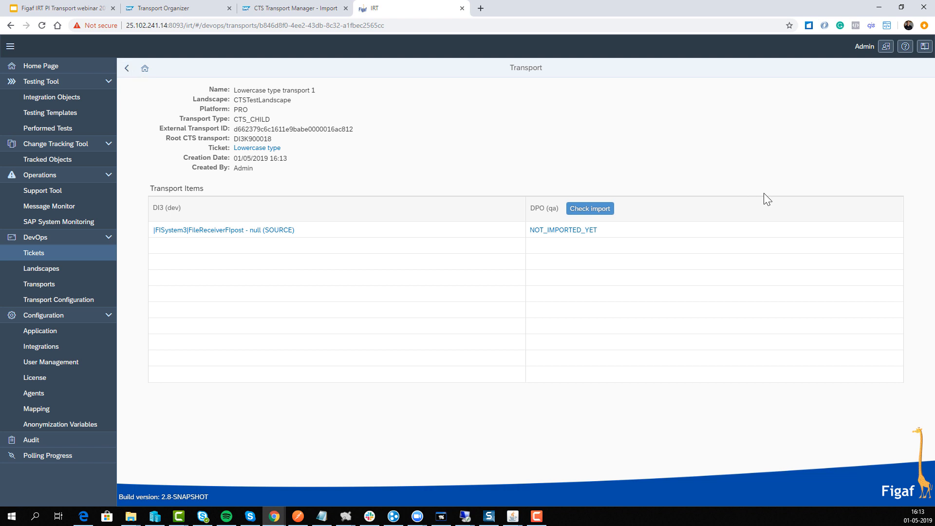
pyautogui.click(126, 68)
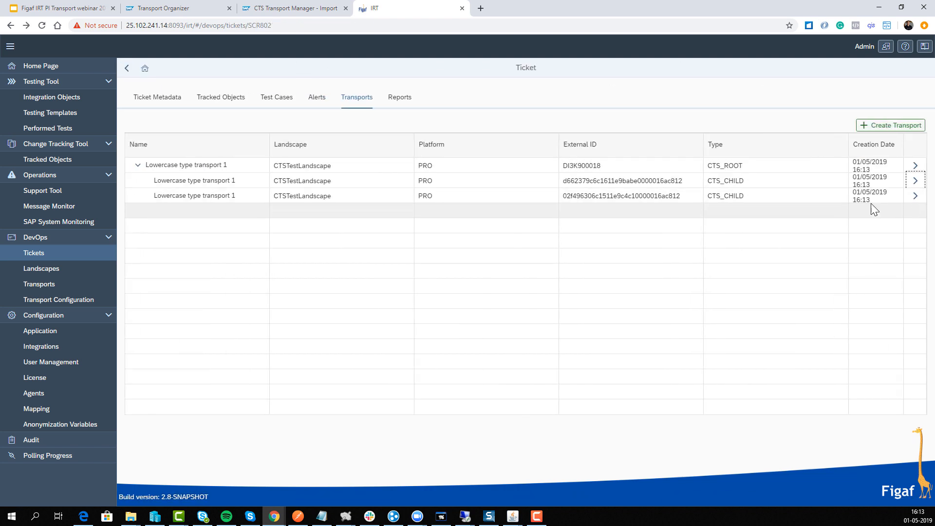
pyautogui.click(915, 195)
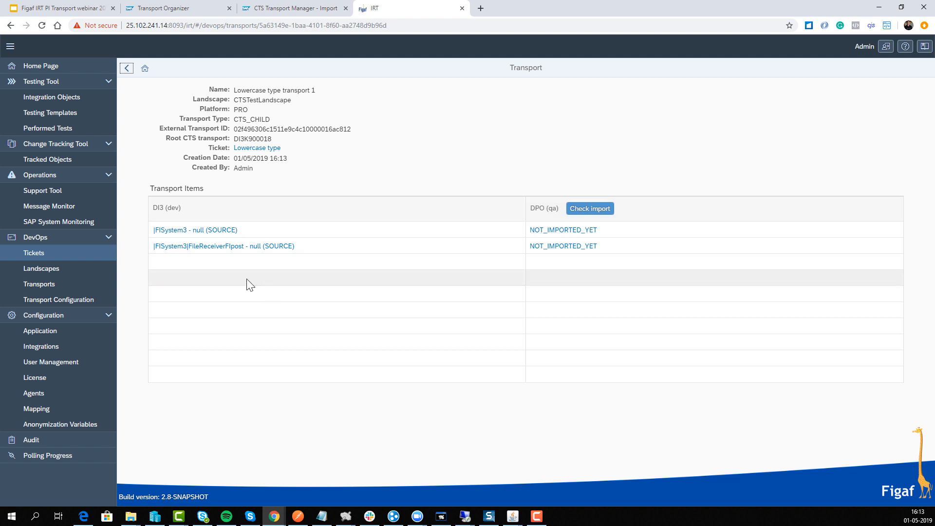
pyautogui.click(126, 69)
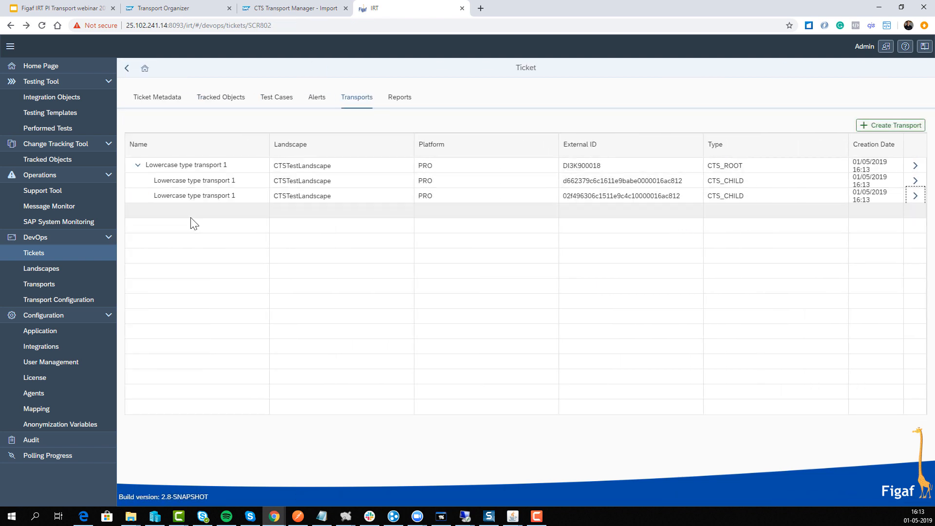
pyautogui.click(184, 166)
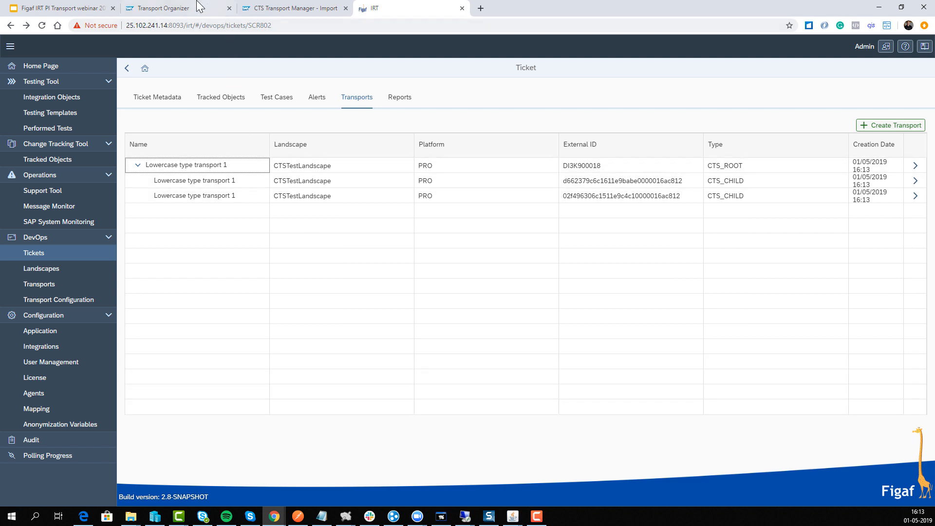
pyautogui.moveTo(472, 518)
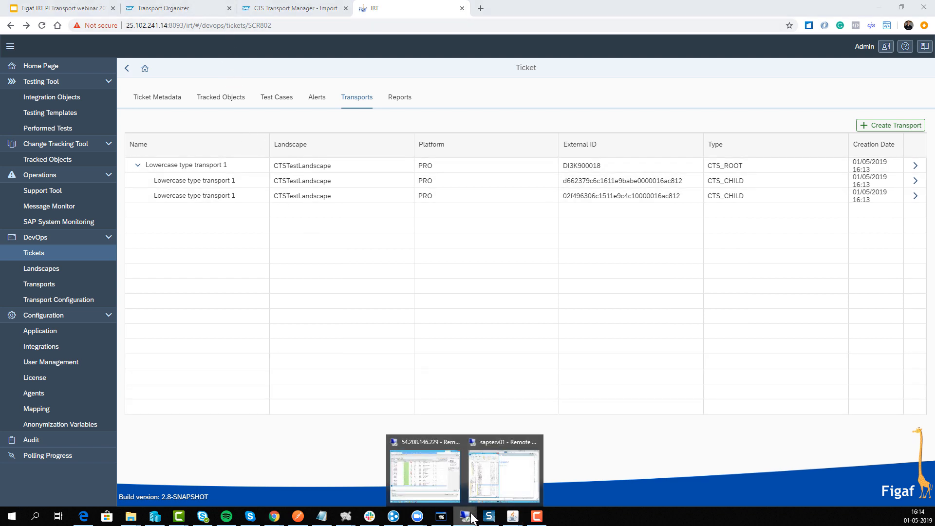
# Switch to the Enterprise Services Builder and start releasing A_FINANCE's standard change list for CTS, naming the transport list "FI demo"
pyautogui.moveTo(455, 465)
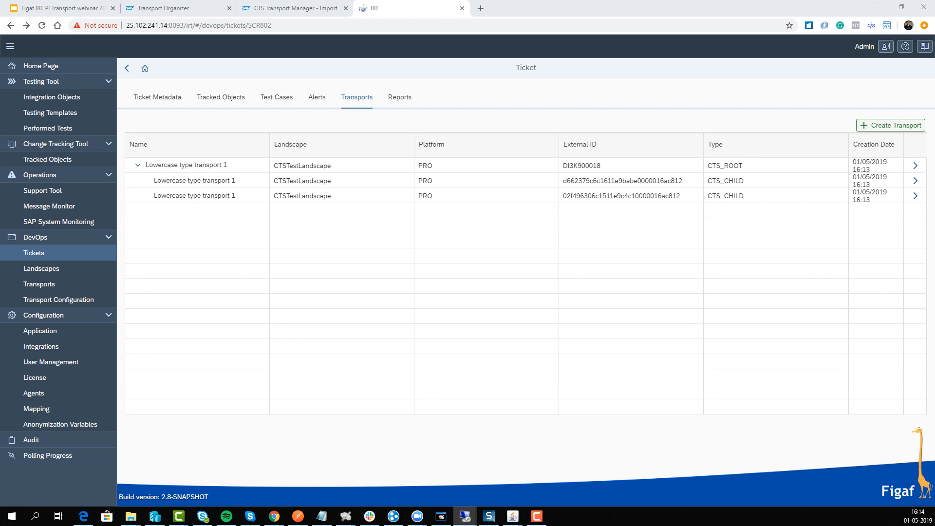
pyautogui.moveTo(0, 319); pyautogui.dragTo(165, 122)
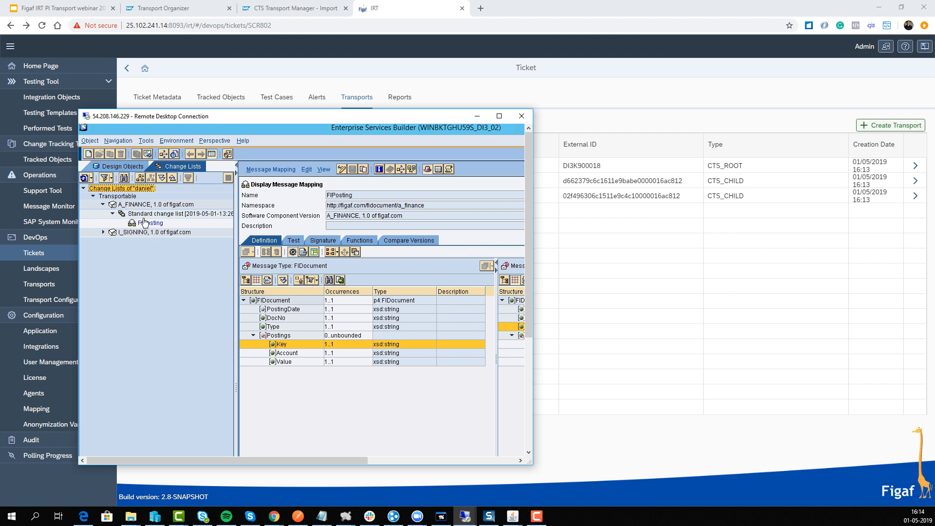
pyautogui.rightClick(143, 214)
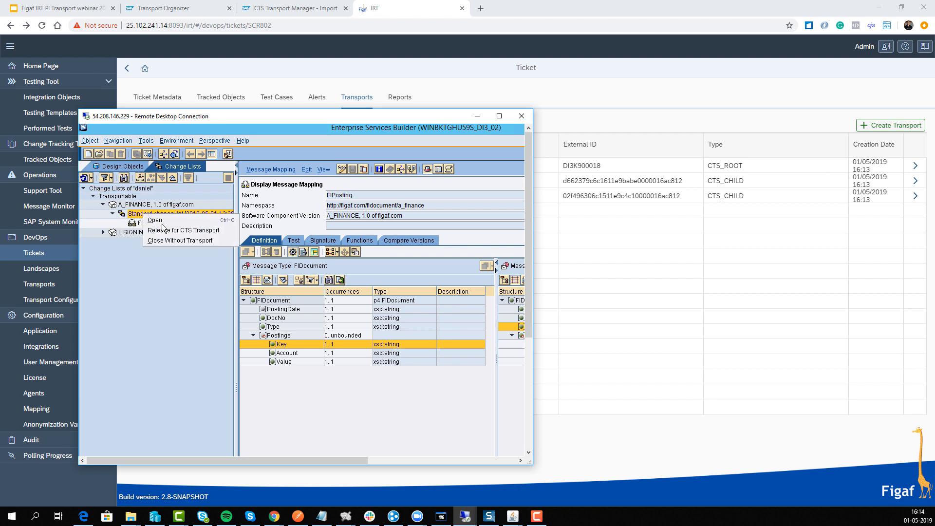
pyautogui.click(177, 232)
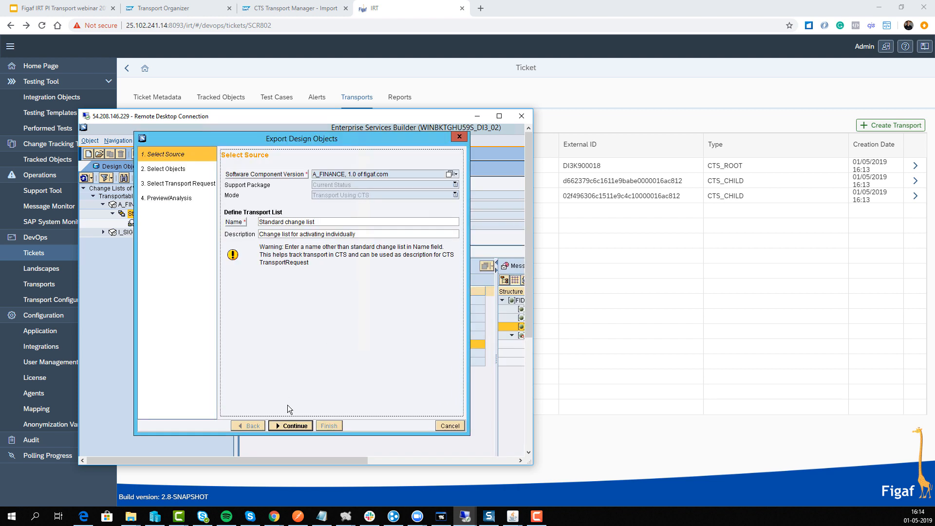
pyautogui.moveTo(319, 226); pyautogui.dragTo(209, 213)
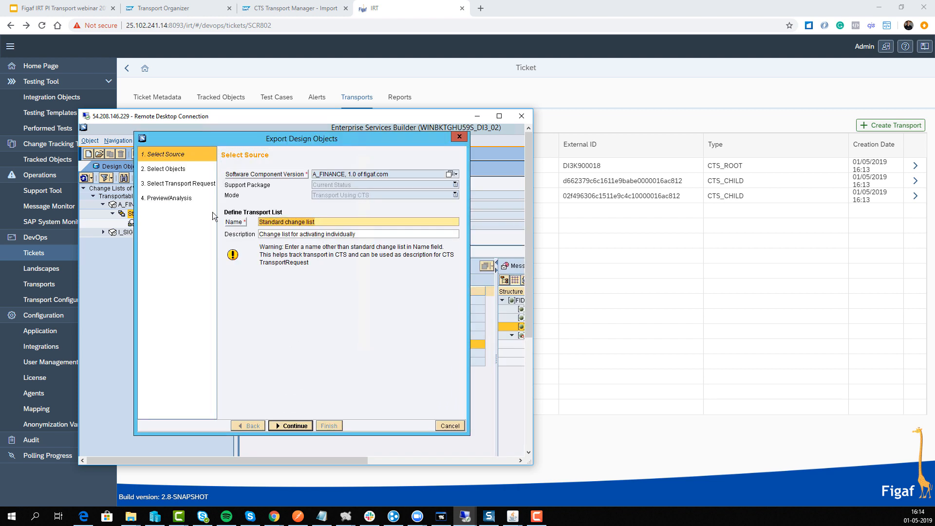
pyautogui.write('FI demo')
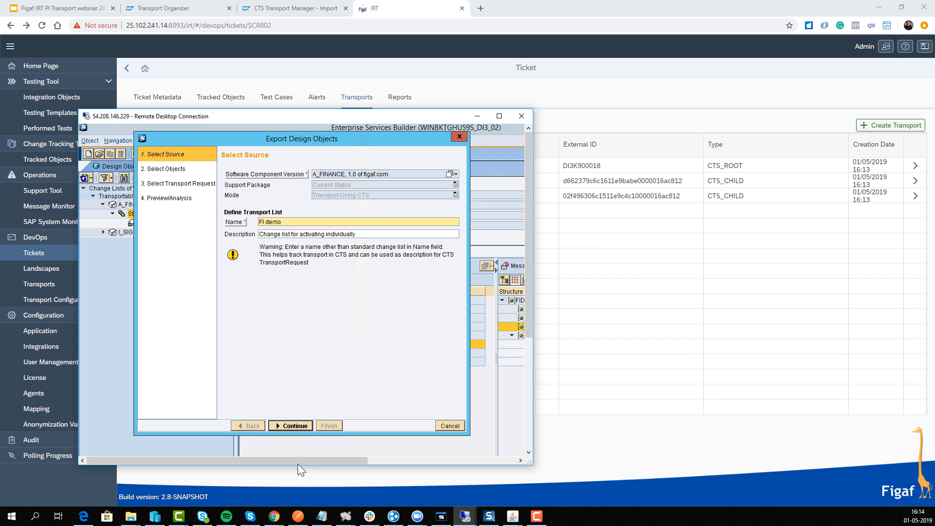
# Copy the number of transport request DI3K900019, finish exporting the change list into it, and return to the ticket in Figaf IRT
pyautogui.click(296, 426)
pyautogui.click(298, 428)
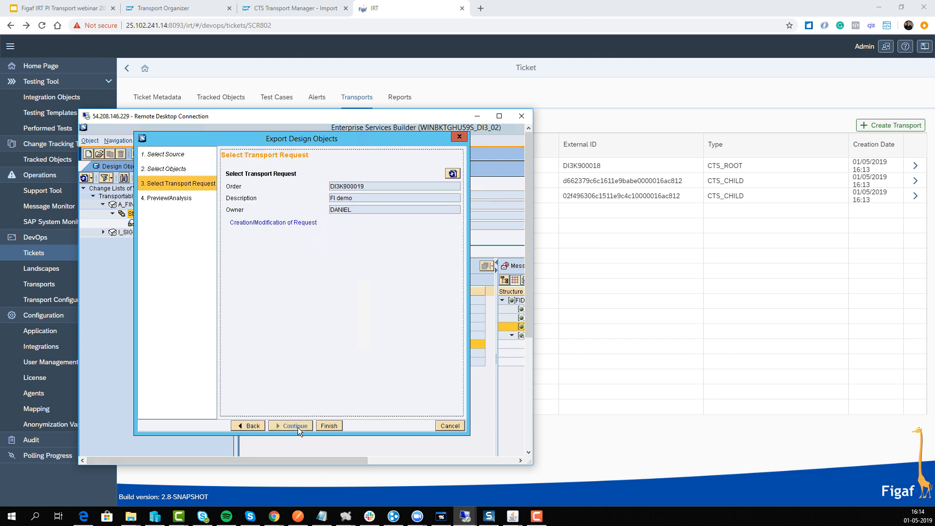
pyautogui.click(371, 185)
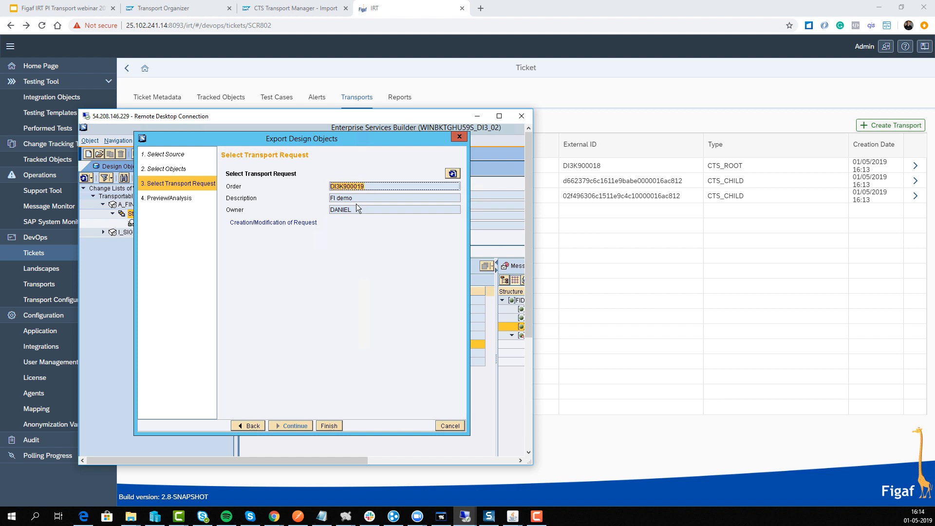
pyautogui.click(325, 428)
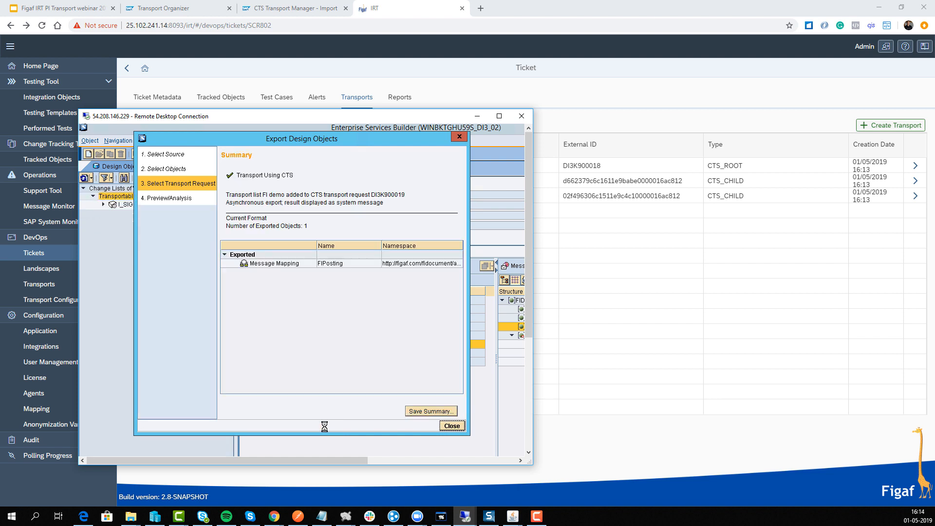
pyautogui.click(454, 428)
pyautogui.doubleClick(422, 117)
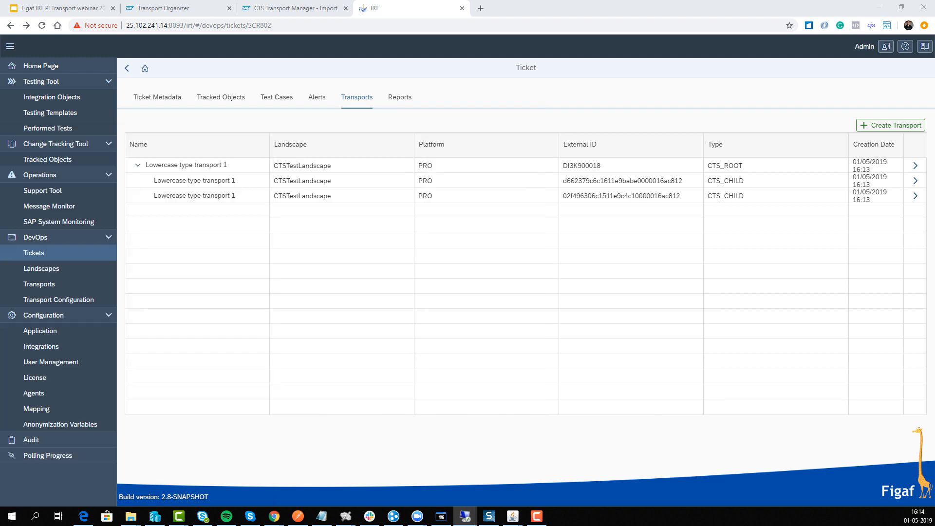
# Fill in a new ticket transport named "Lowercase type transport 2" with landscape CTSTestLandscape, type CTS and transport request DI3K900019
pyautogui.click(884, 125)
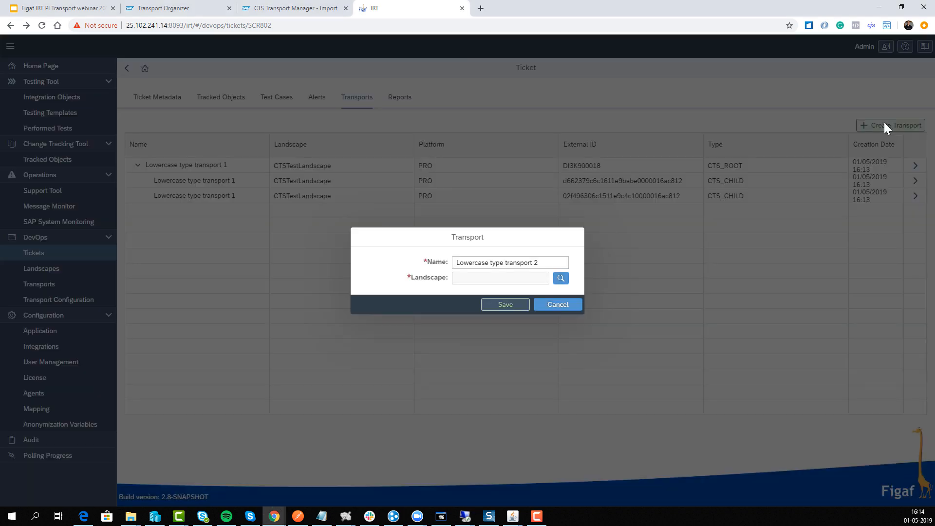
pyautogui.click(520, 278)
pyautogui.click(563, 281)
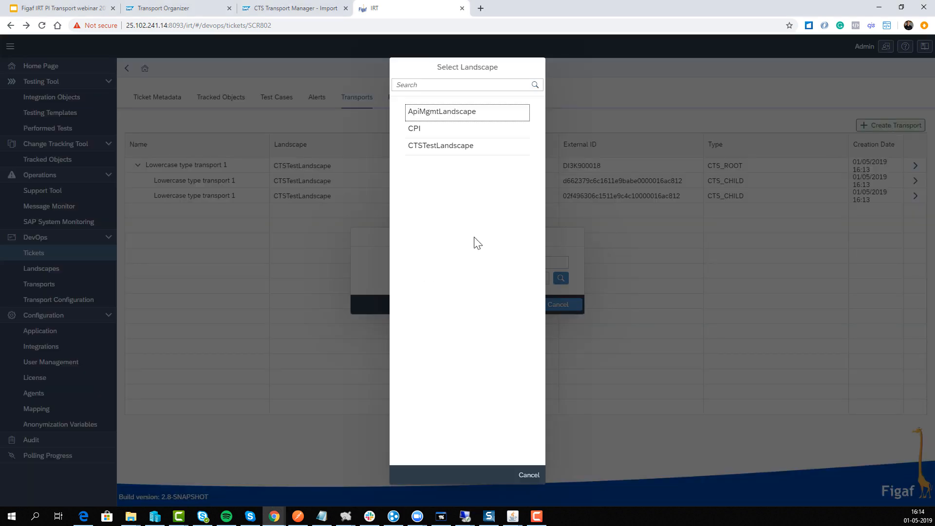
pyautogui.click(449, 145)
pyautogui.click(499, 295)
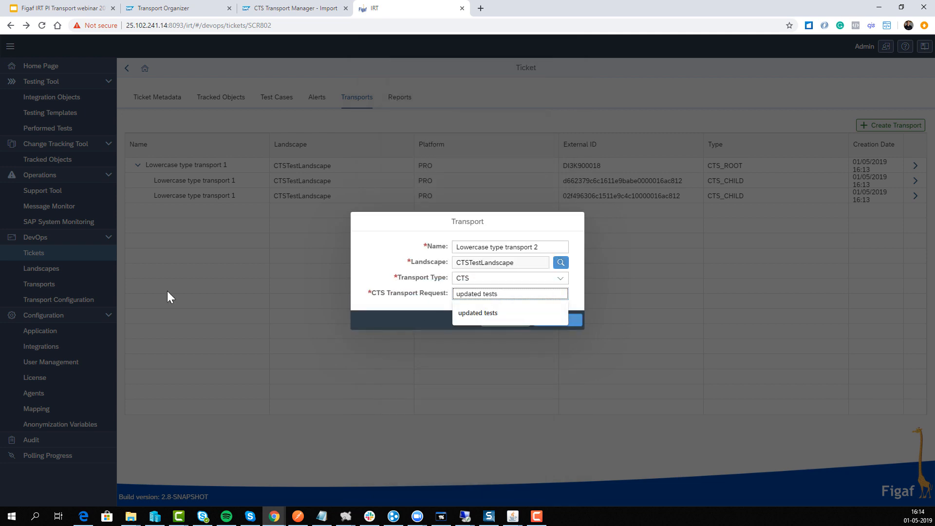
pyautogui.hotkey('ctrl', 'a')
pyautogui.write('DI3K900019')
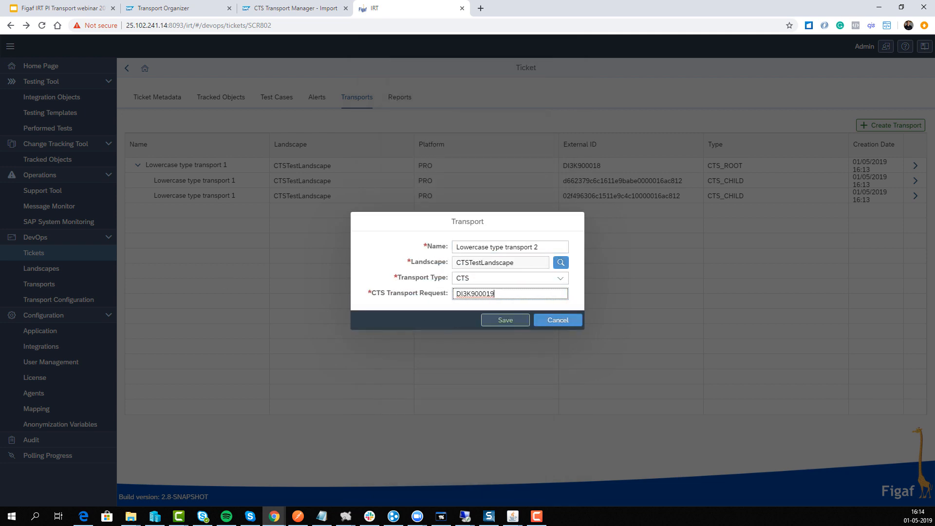
# Switch to the SAP Transport Organizer, refresh the requests and release transport request DI3K900019
pyautogui.click(202, 8)
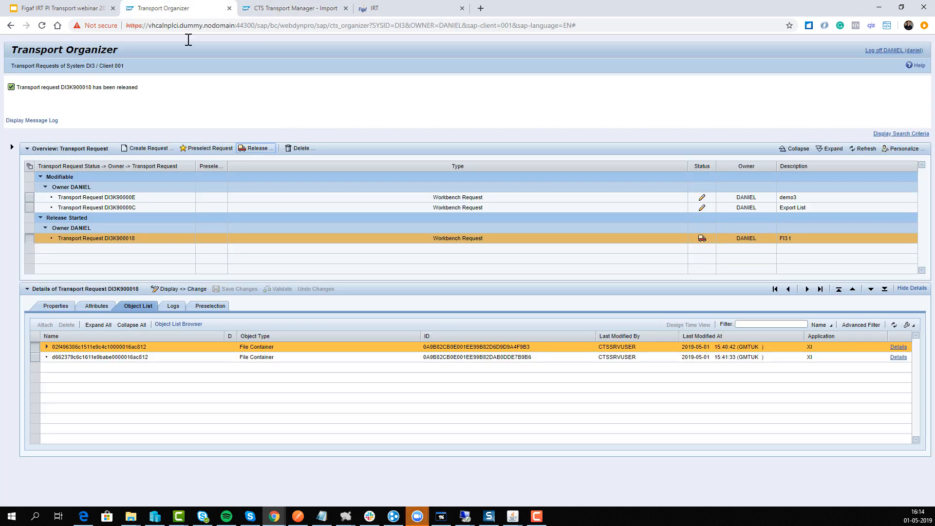
pyautogui.click(861, 149)
pyautogui.click(127, 197)
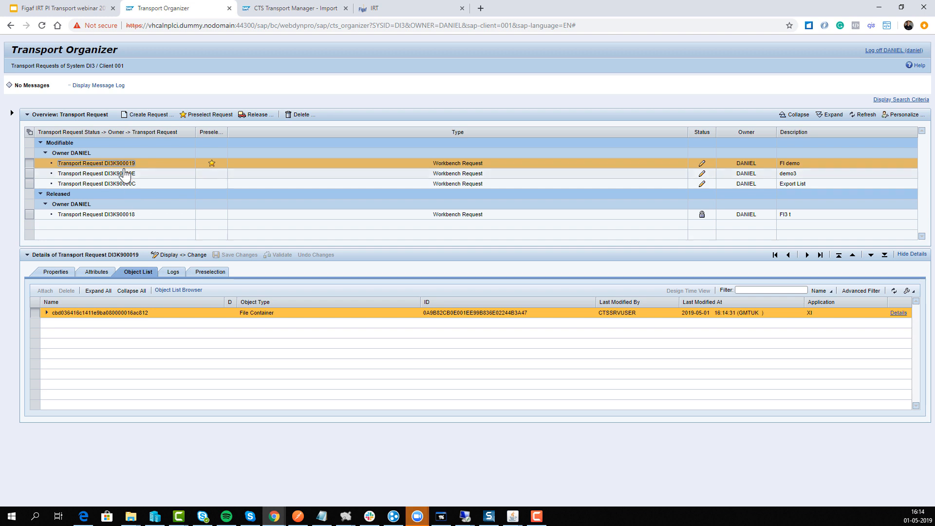
pyautogui.moveTo(104, 164); pyautogui.dragTo(151, 161)
pyautogui.hotkey('ctrl', 'c')
pyautogui.click(247, 121)
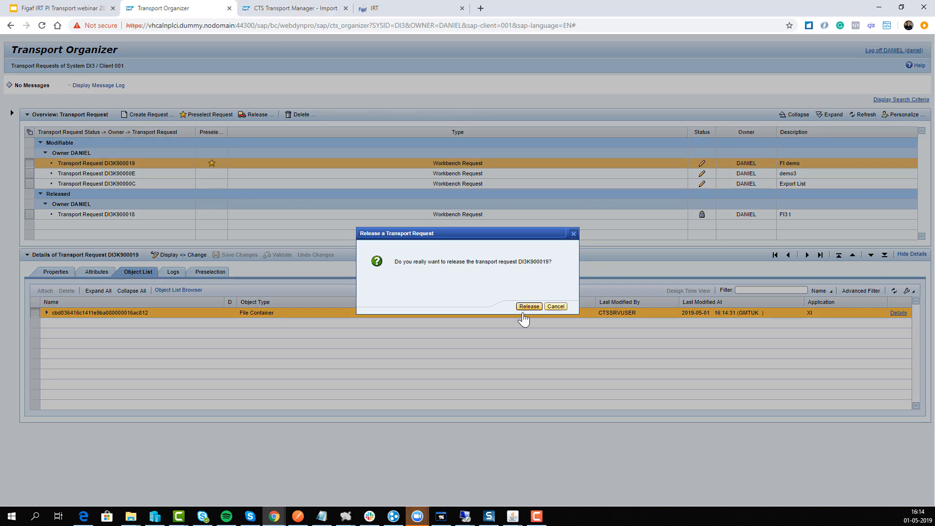
pyautogui.click(525, 308)
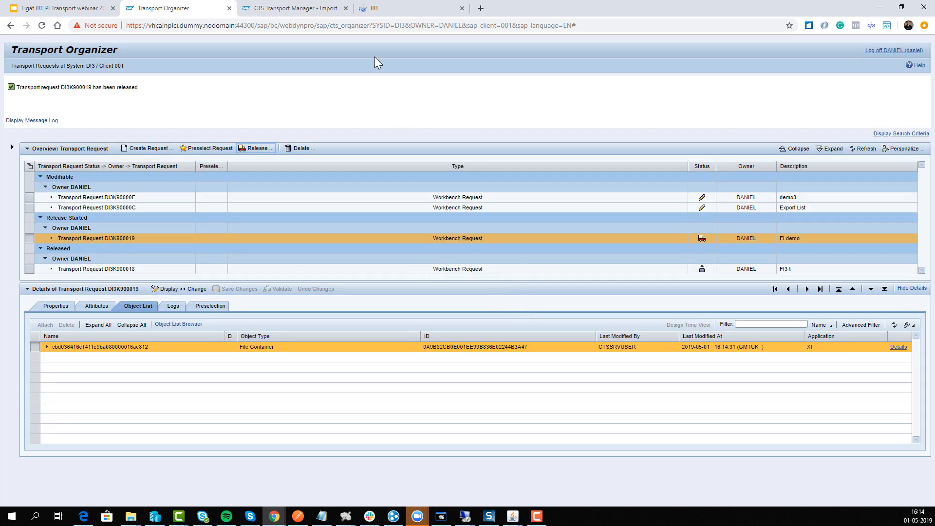
# Return to the open transport form in Figaf IRT, re-enter request DI3K900019 and save the transport
pyautogui.click(378, 14)
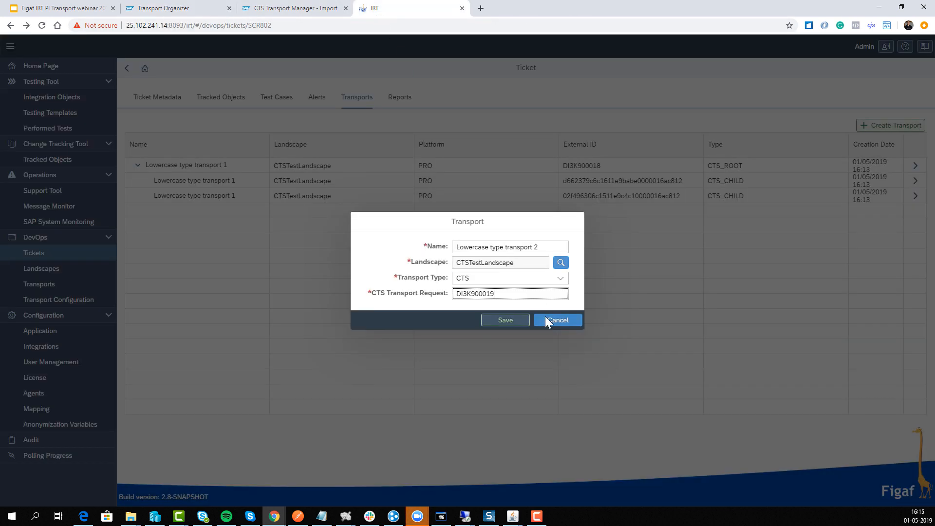
pyautogui.doubleClick(522, 293)
pyautogui.hotkey('ctrl', 'v')
pyautogui.click(513, 321)
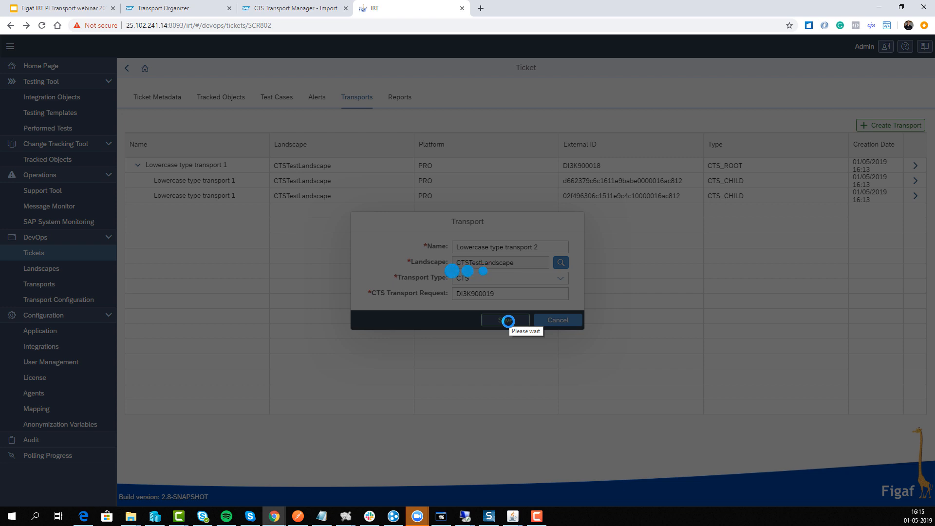
pyautogui.click(532, 295)
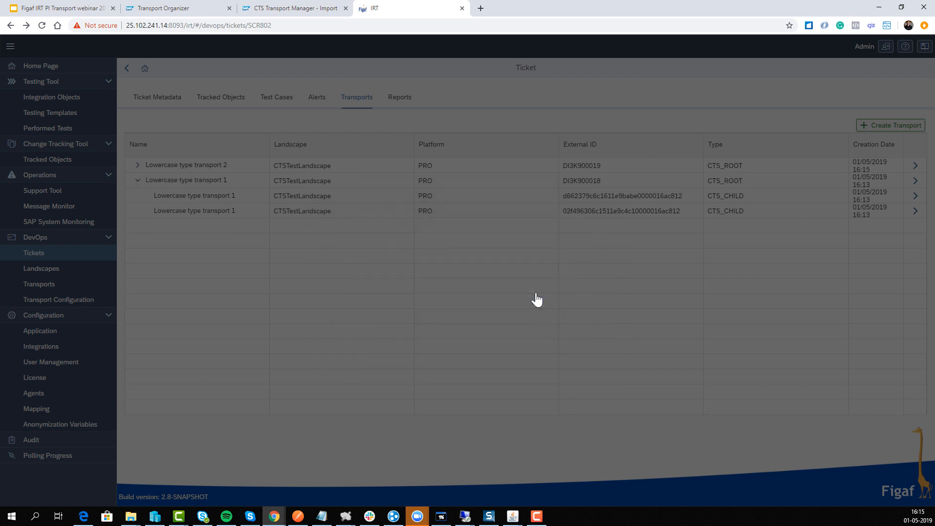
# Expand "Lowercase type transport 2", open its CTS child transport and inspect the FIPosting message mapping it contains
pyautogui.click(138, 165)
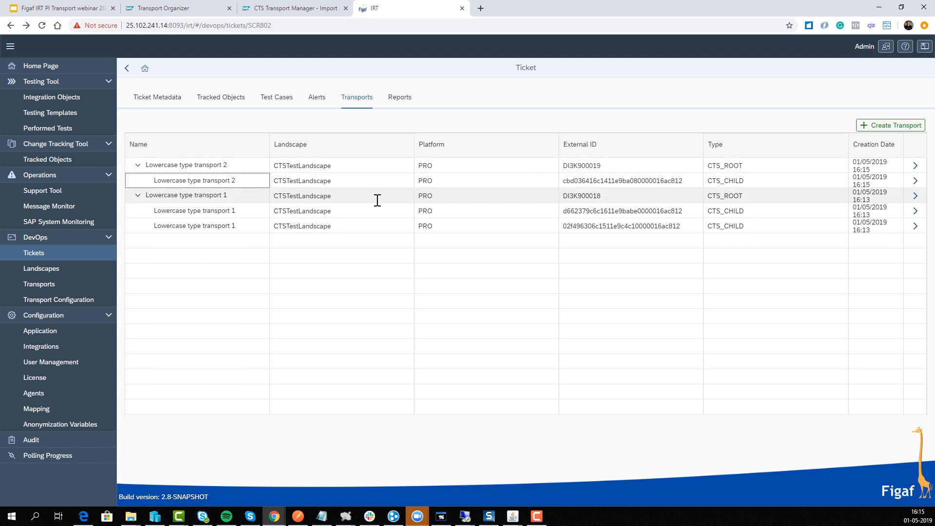
pyautogui.click(915, 181)
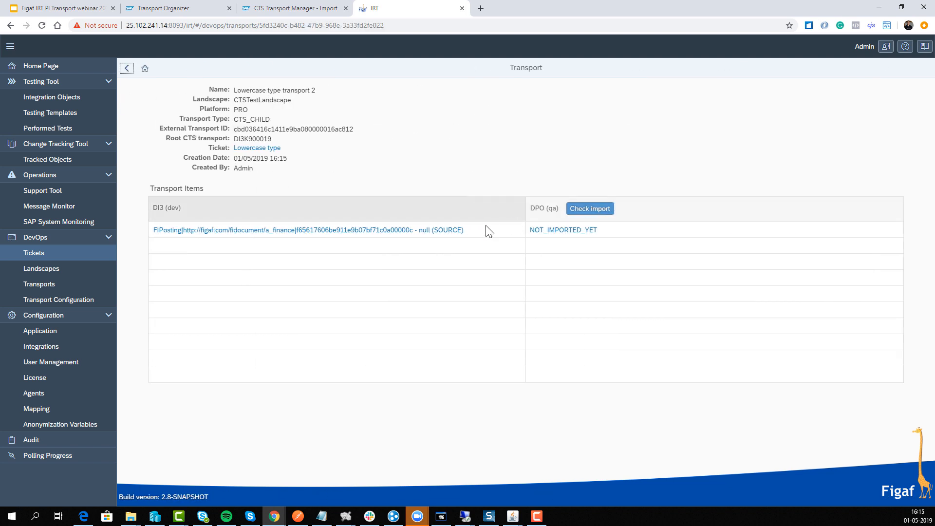
pyautogui.click(364, 230)
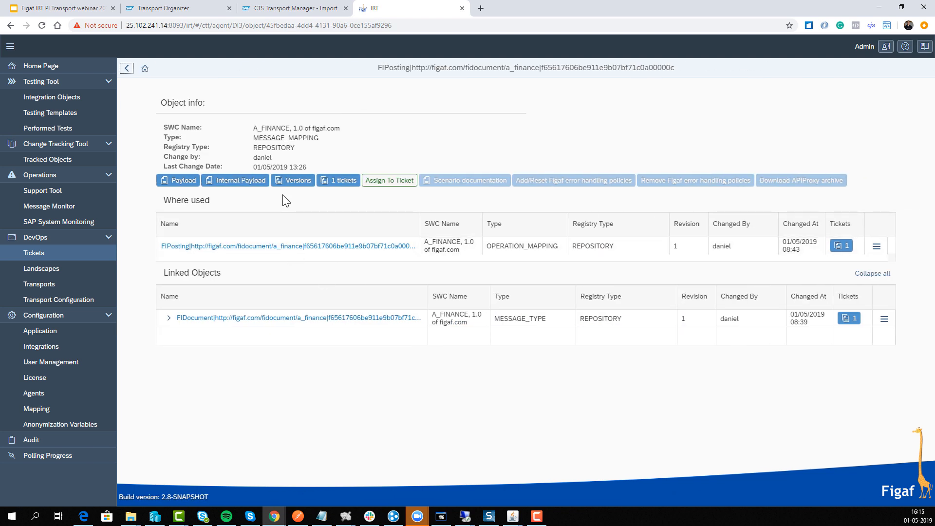
# Compare the internal payloads of FIPosting revisions 3 and 2 and examine the changed sections in both versions
pyautogui.click(292, 180)
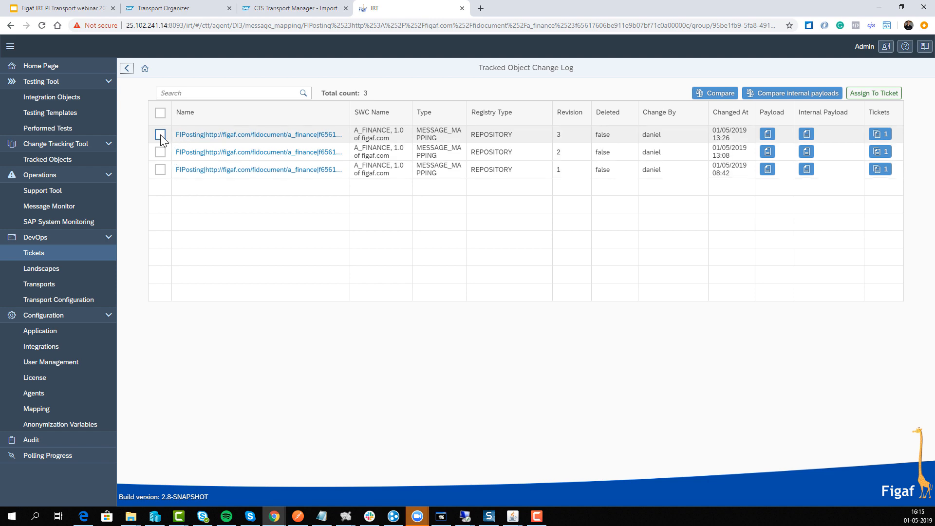
pyautogui.click(160, 134)
pyautogui.click(160, 152)
pyautogui.click(769, 93)
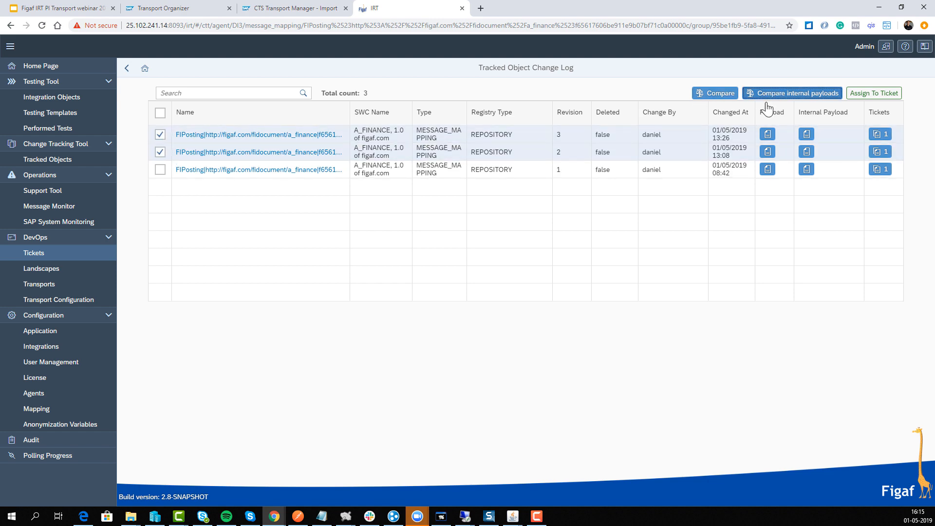
pyautogui.click(853, 427)
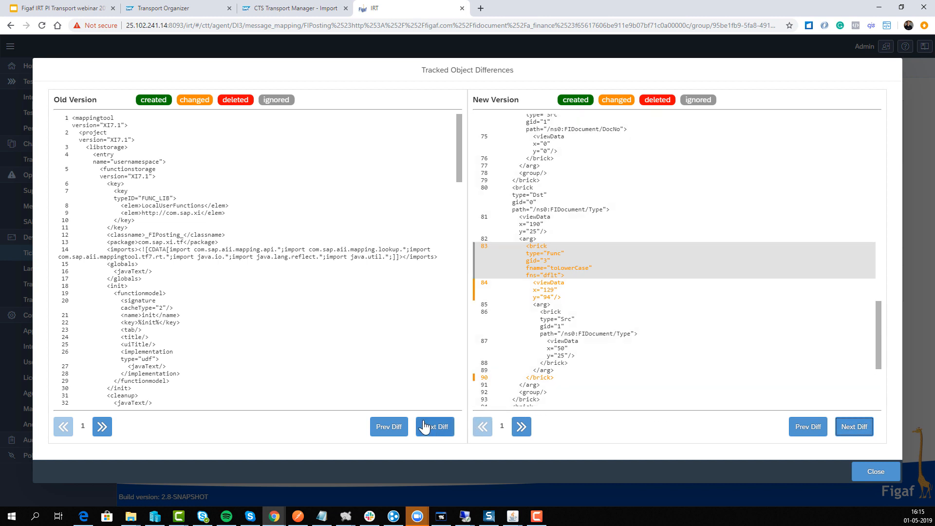
pyautogui.click(426, 427)
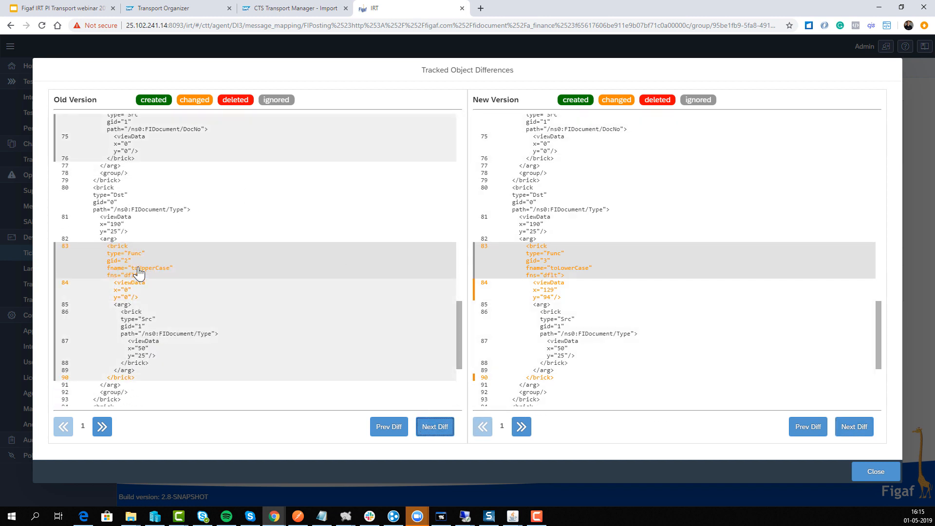
pyautogui.click(874, 472)
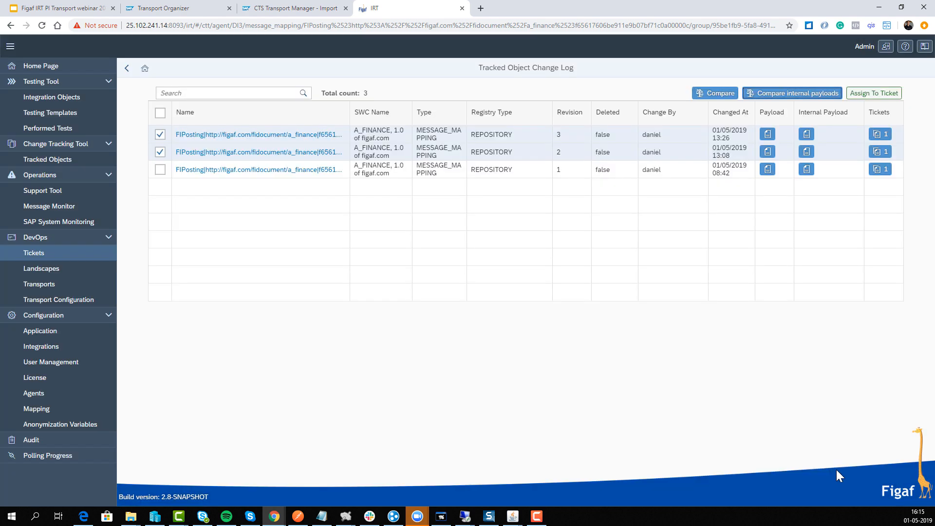
# Go back to the child transport, open its linked ticket and review the tracked objects attached to it
pyautogui.click(120, 74)
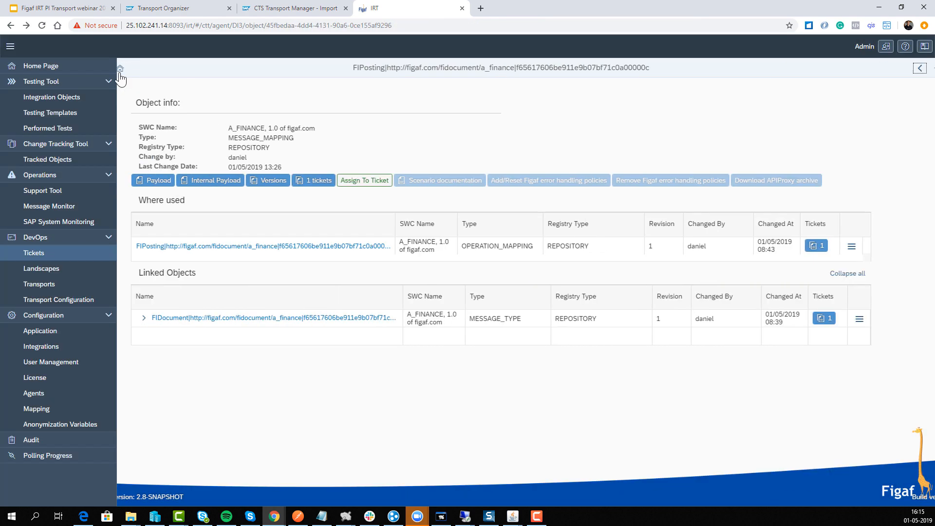
pyautogui.click(121, 74)
pyautogui.click(120, 74)
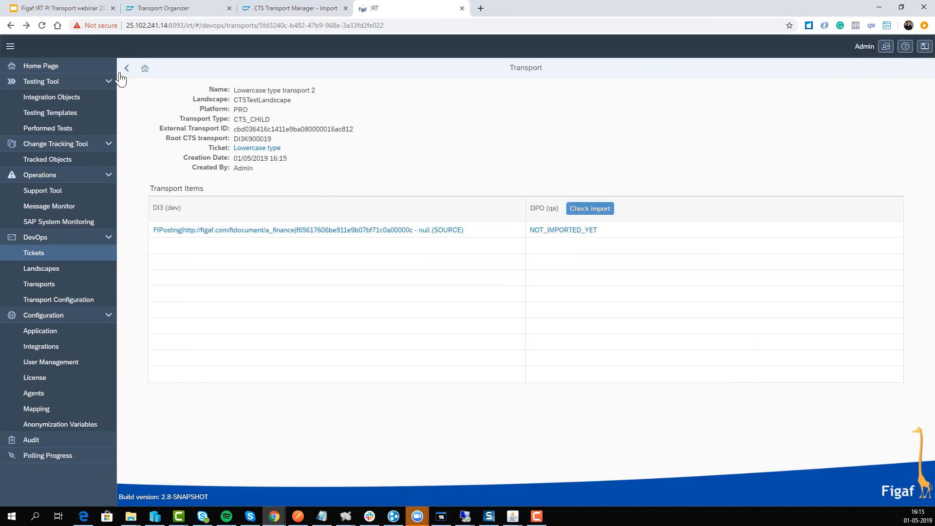
pyautogui.click(239, 149)
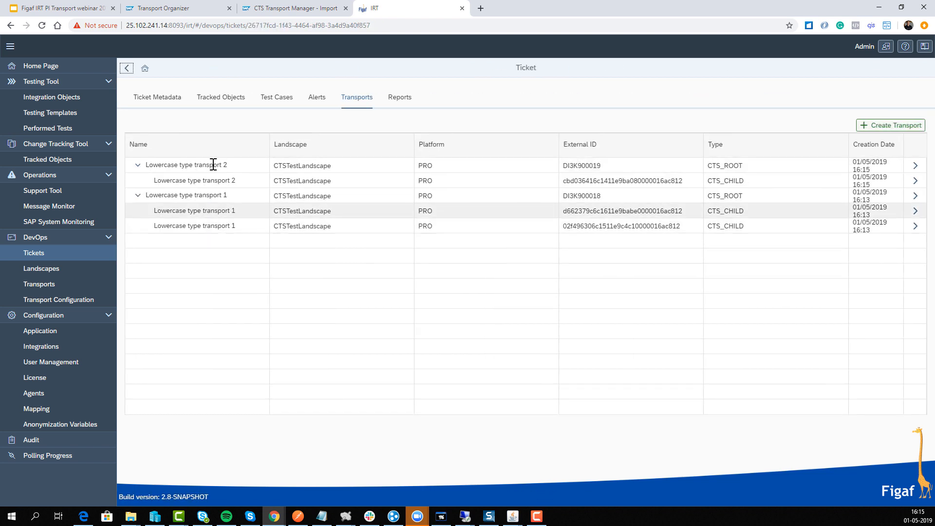
pyautogui.click(219, 97)
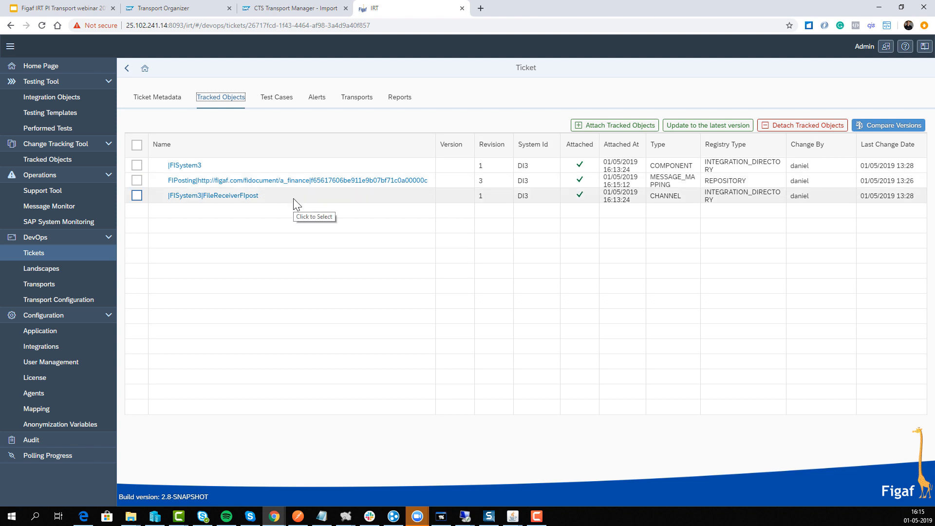
# Look up integration objects related to the ticket and assign the recommended DI3 regression test case of FiPosting_Out to it
pyautogui.click(260, 104)
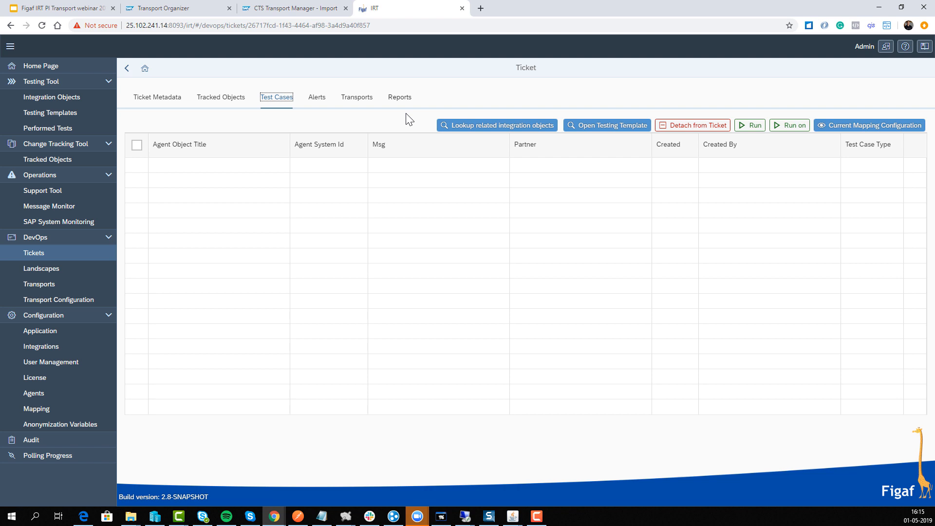
pyautogui.click(538, 126)
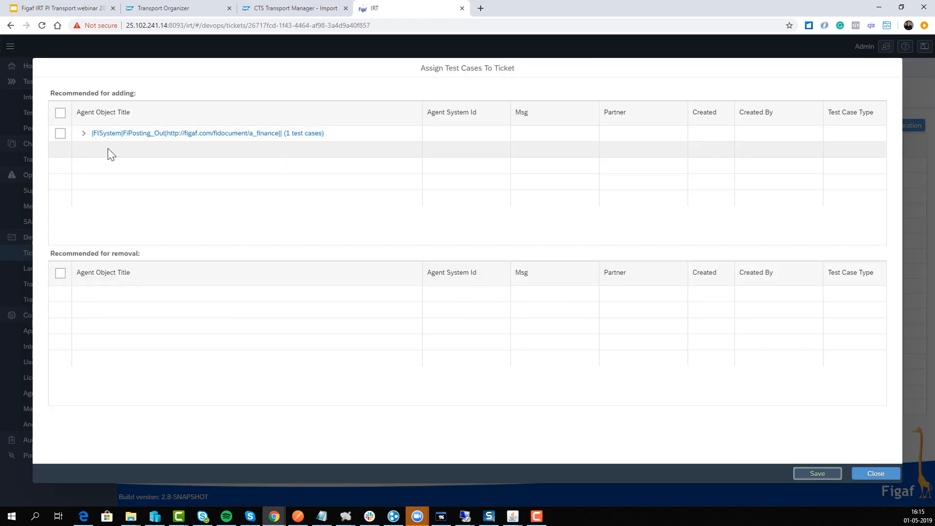
pyautogui.click(85, 134)
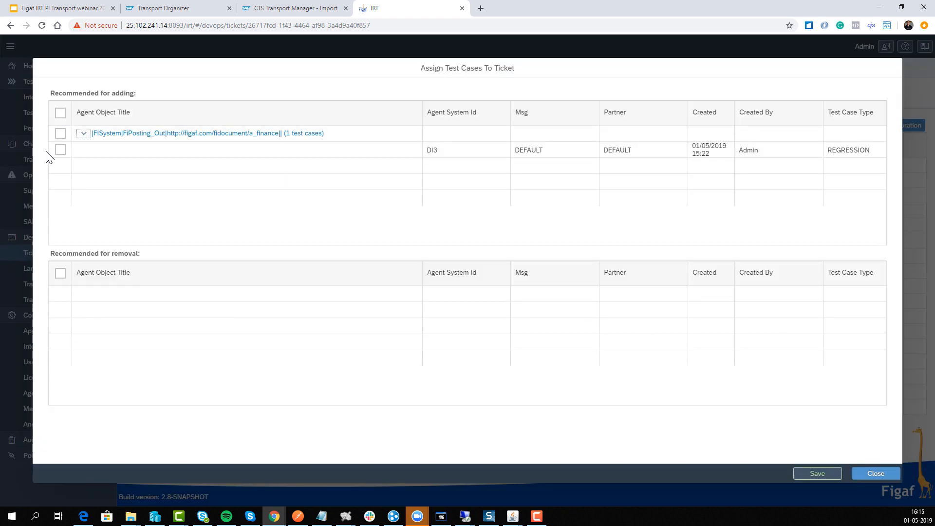
pyautogui.click(60, 150)
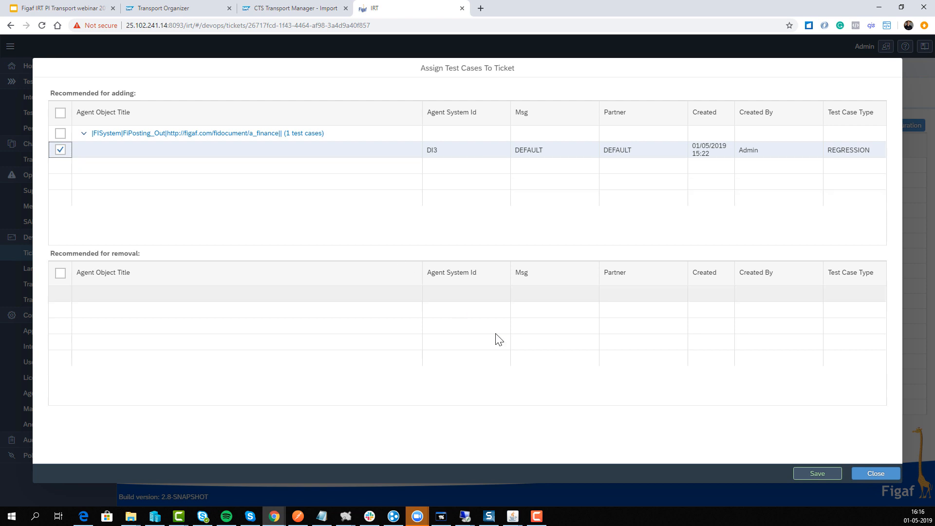
pyautogui.click(817, 473)
pyautogui.click(528, 294)
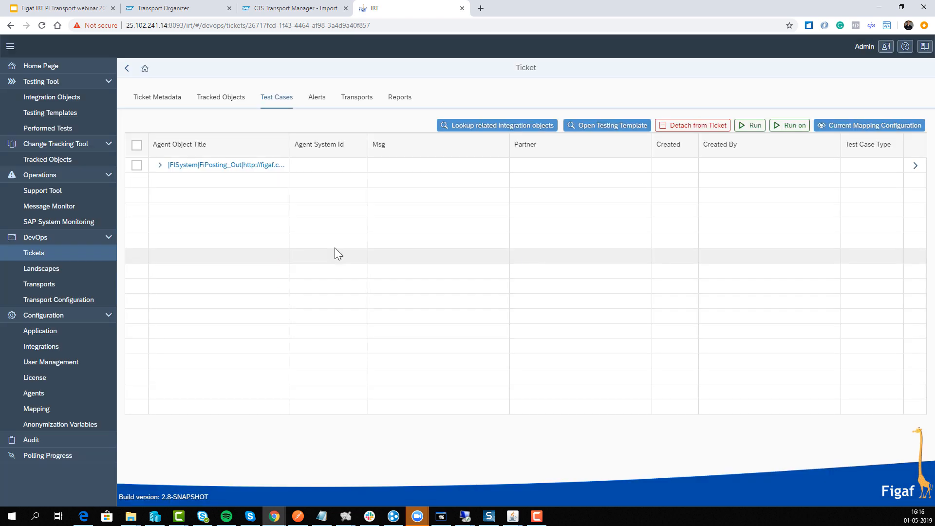
# Expand the assigned FiPosting_Out test cases, open the ticket's testing template and run it
pyautogui.click(161, 165)
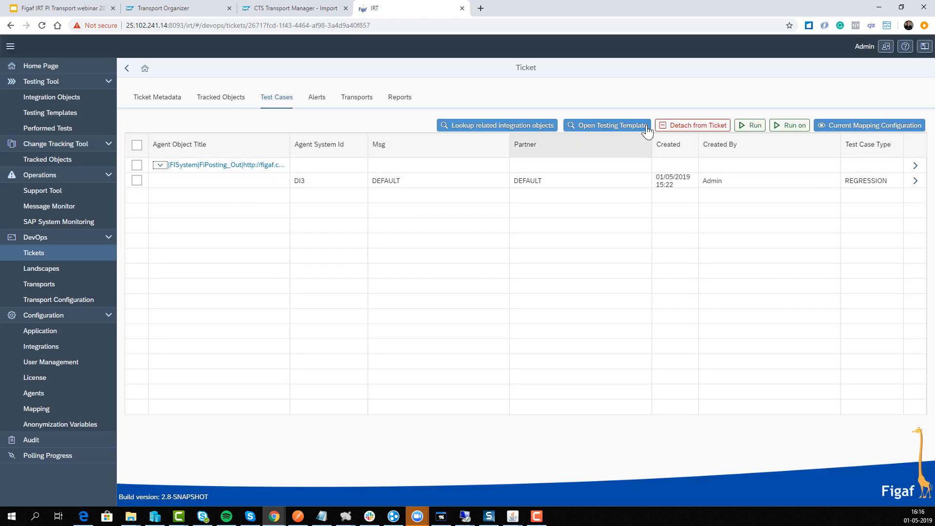
pyautogui.click(614, 125)
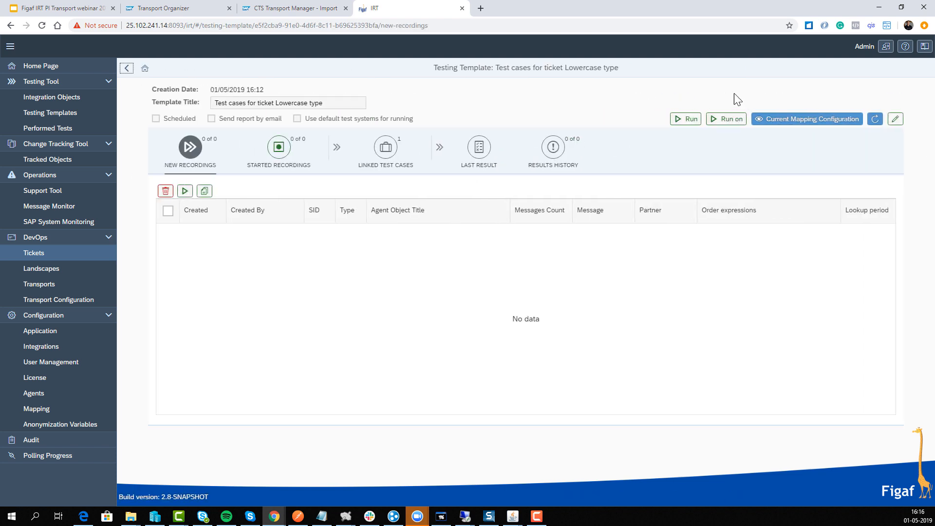
pyautogui.click(687, 119)
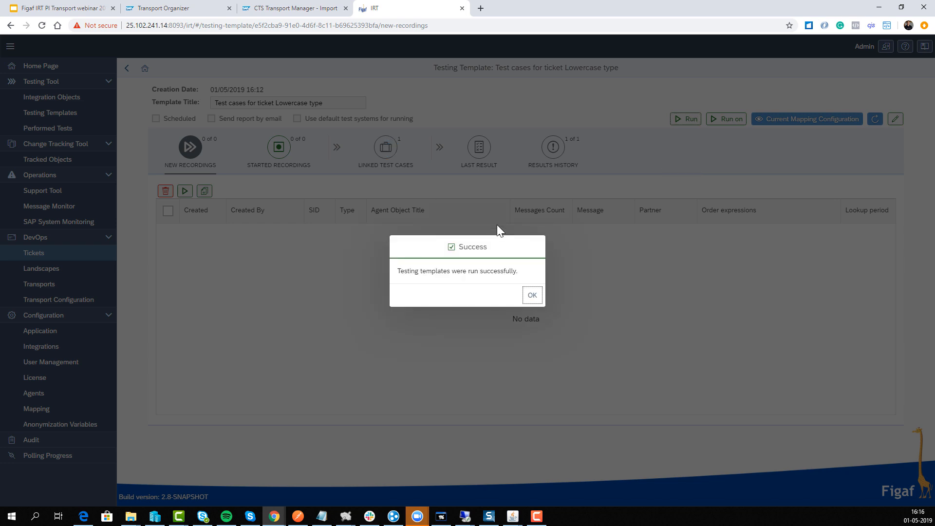
pyautogui.click(532, 295)
# View the results of the template's last run and refresh the message list in the test run details
pyautogui.click(412, 155)
pyautogui.click(479, 147)
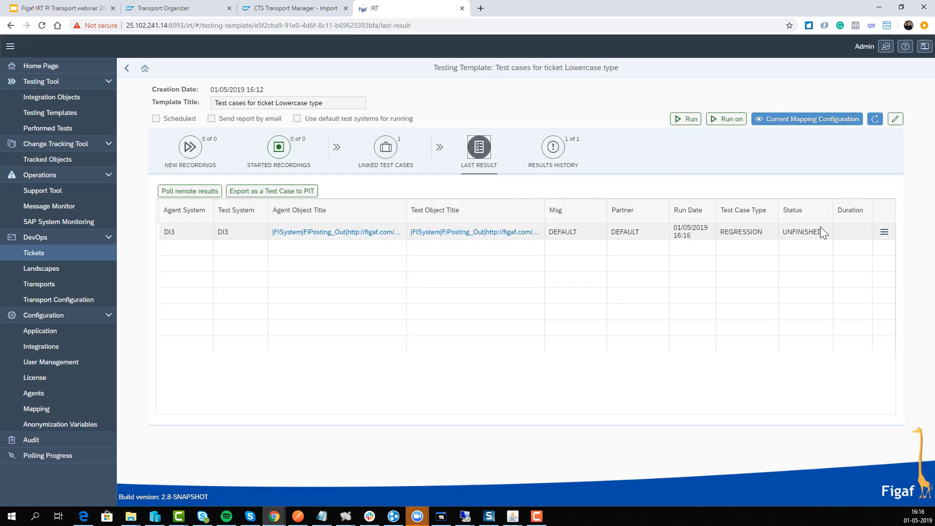
pyautogui.click(883, 232)
pyautogui.click(845, 254)
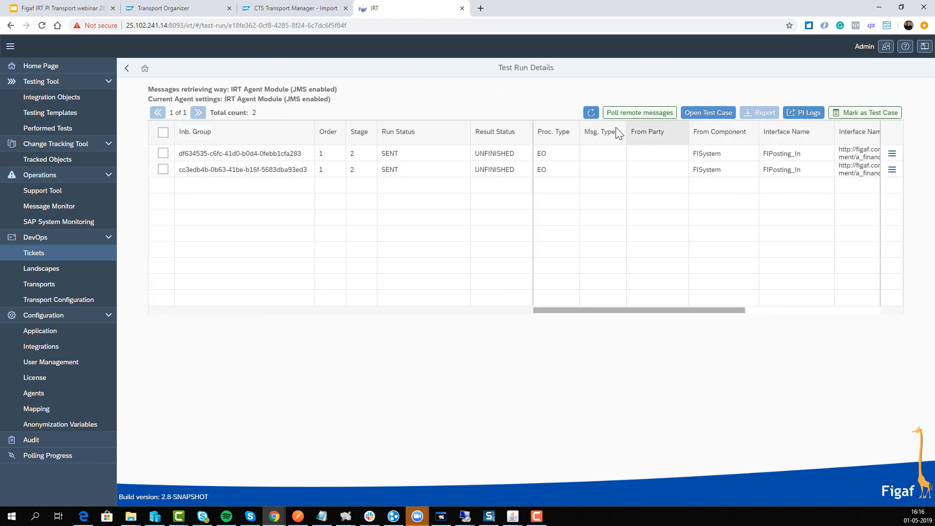
pyautogui.click(591, 114)
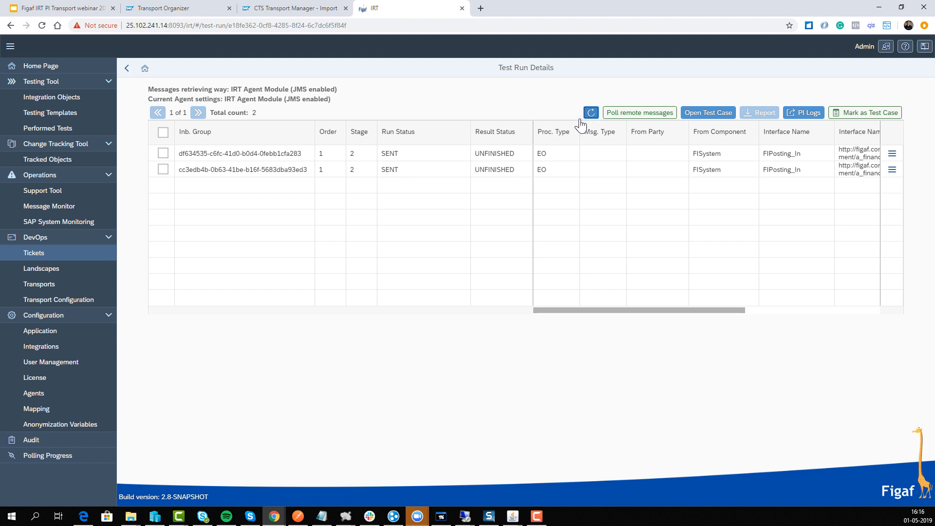
# Return to the testing template, reopen the last run's results to recheck the message statuses, and go back to the template
pyautogui.click(126, 71)
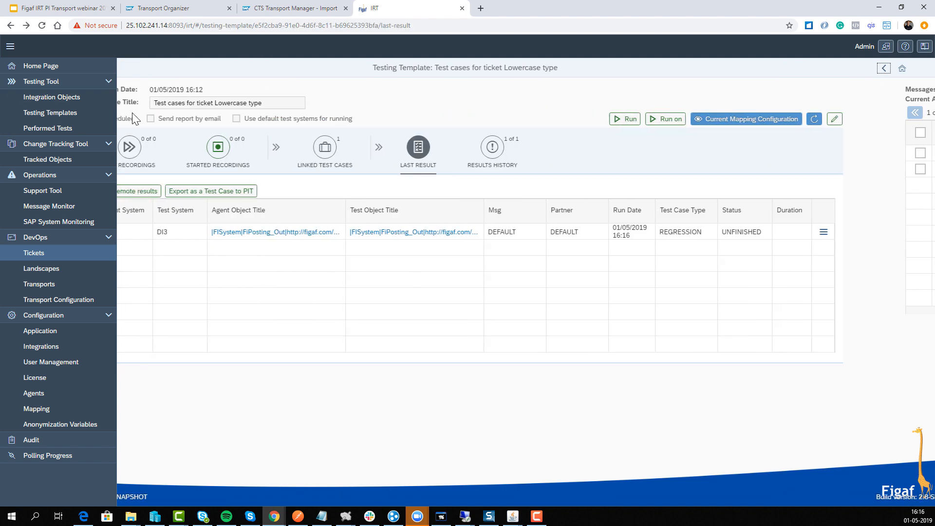
pyautogui.click(126, 68)
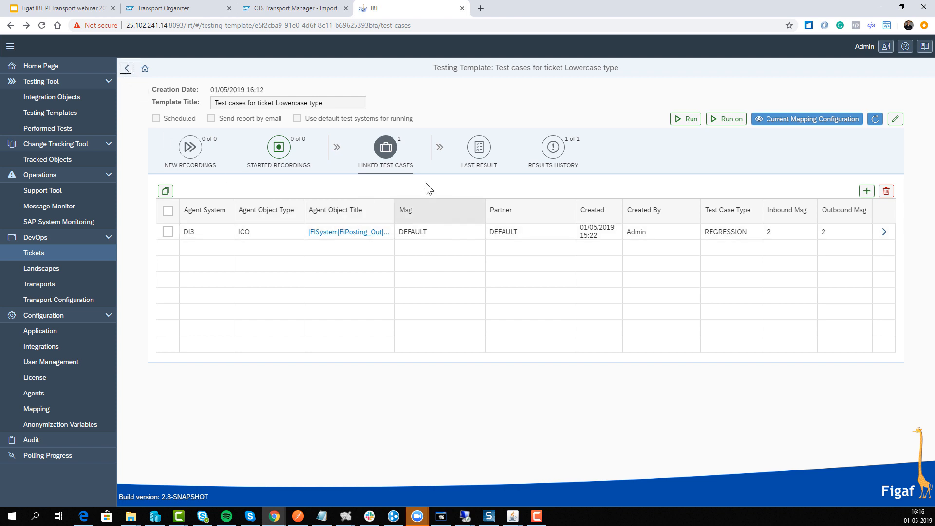
pyautogui.click(470, 162)
pyautogui.click(882, 232)
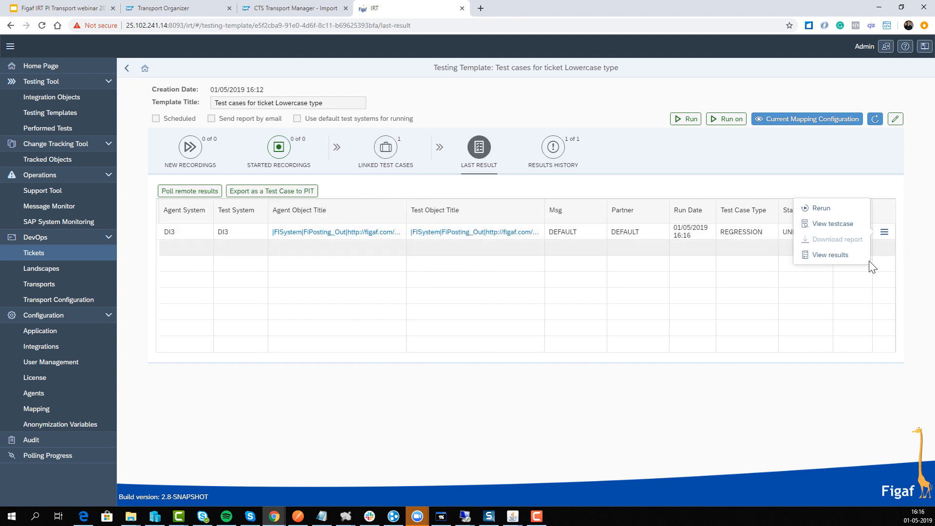
pyautogui.click(855, 258)
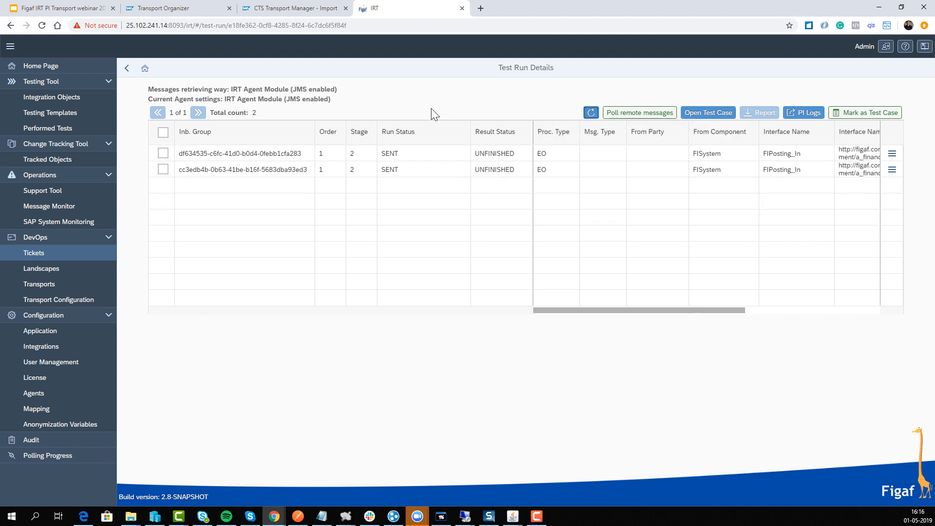
pyautogui.click(125, 68)
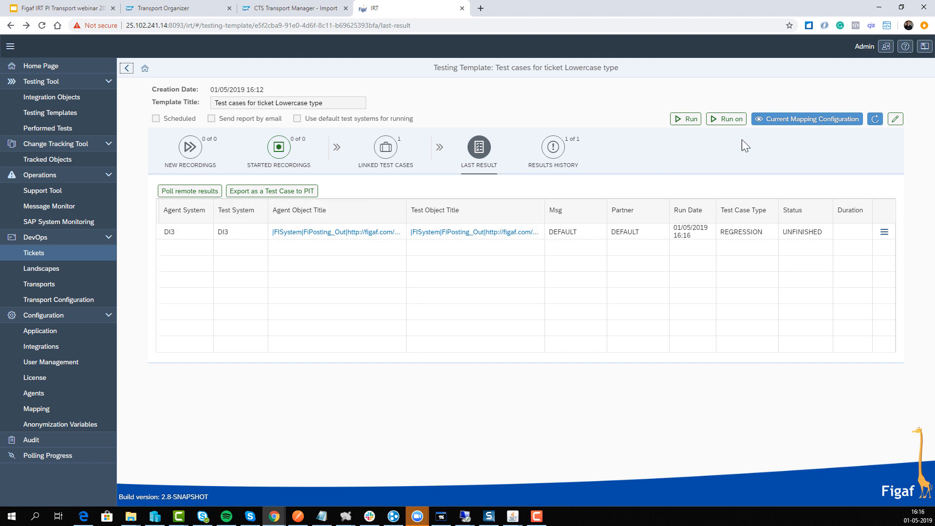
# Run the testing template a second time, open the new run's results and refresh its message list
pyautogui.click(689, 120)
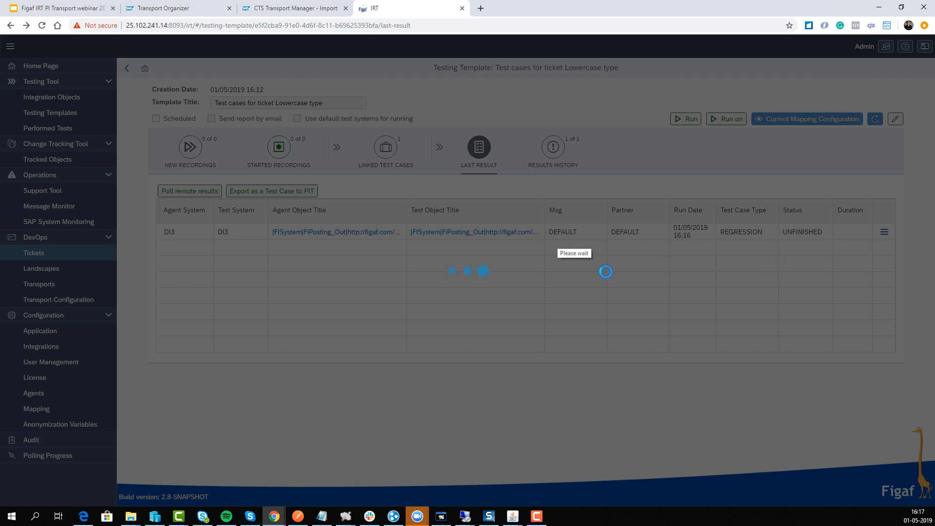
pyautogui.click(531, 292)
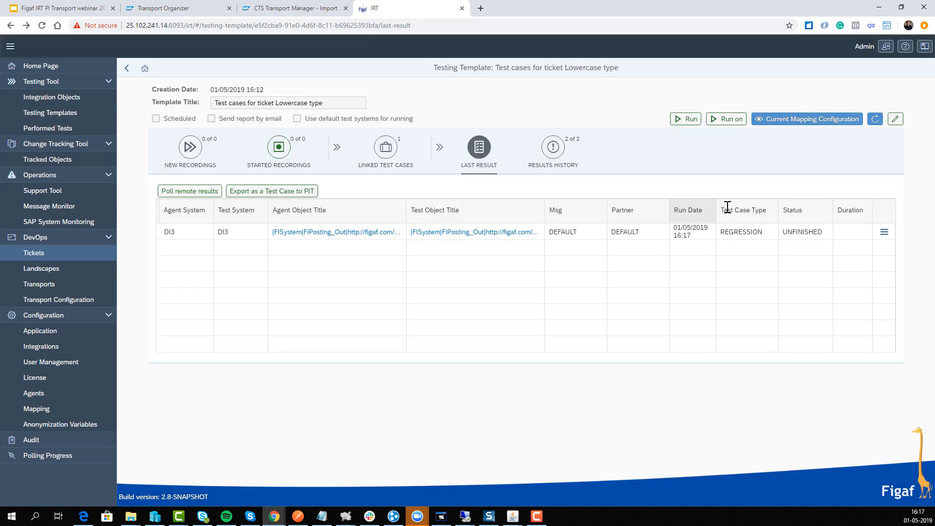
pyautogui.click(884, 232)
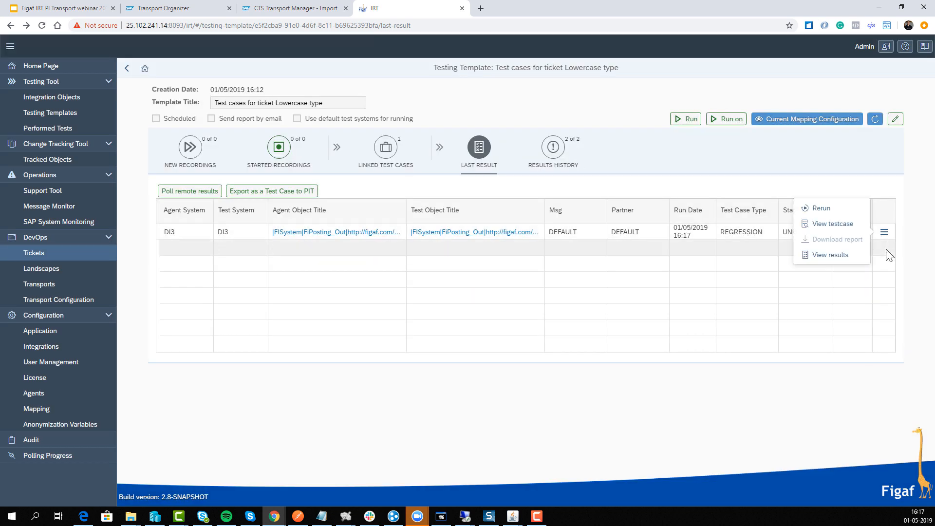
pyautogui.click(847, 258)
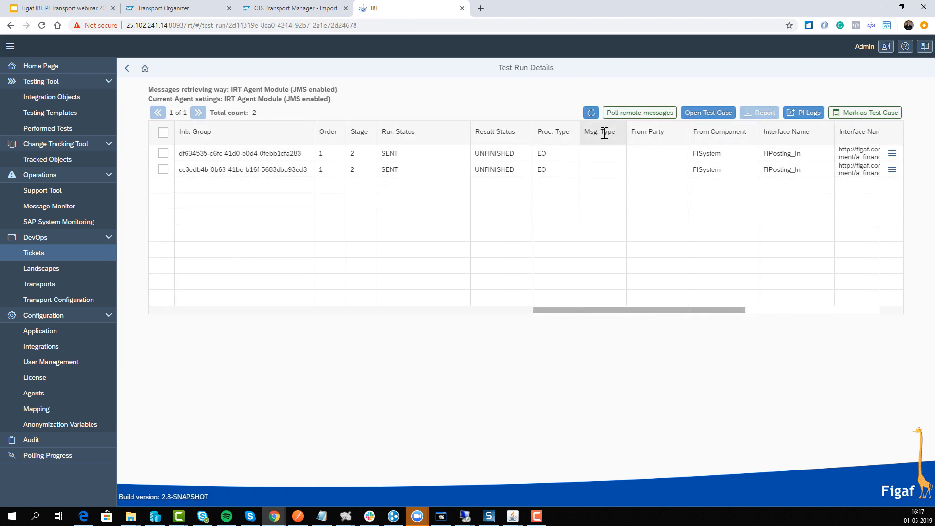
pyautogui.click(596, 119)
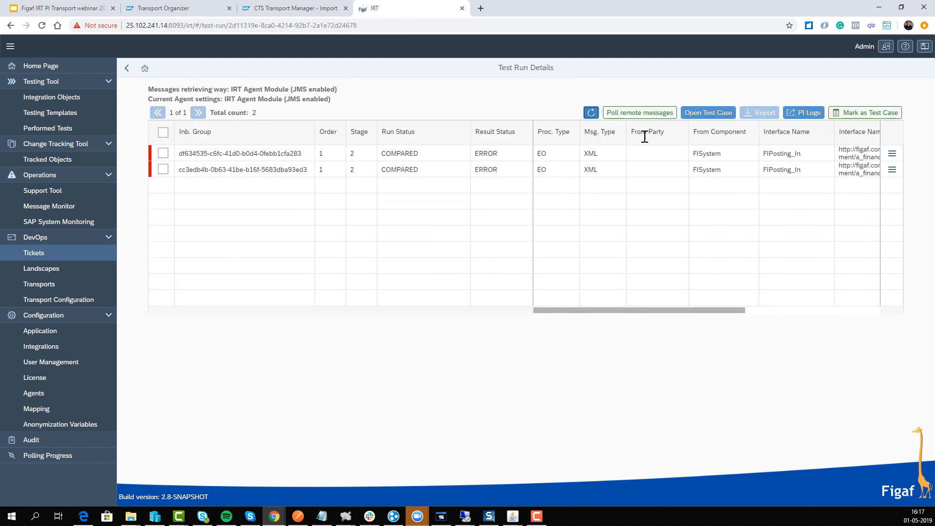
# Compare the expected and actual results of the second message in the run and mark that message as a test case
pyautogui.click(892, 169)
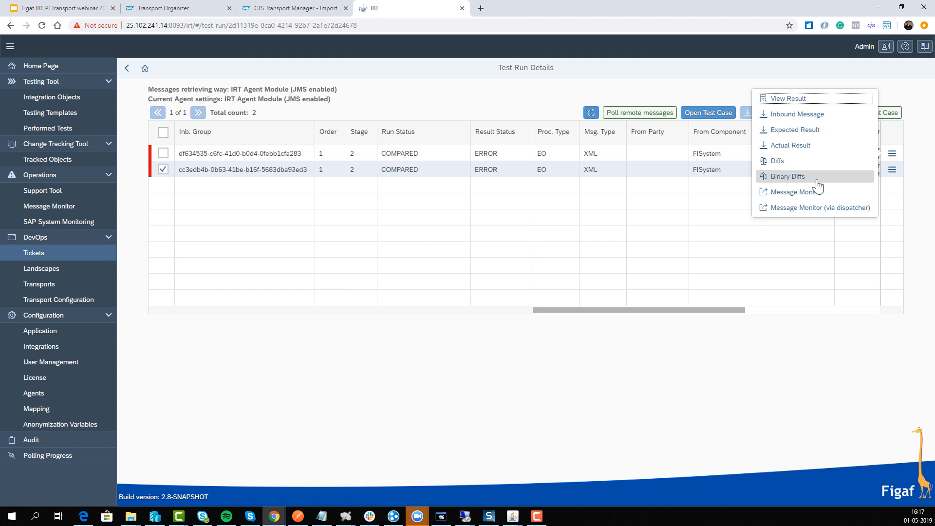
pyautogui.click(812, 162)
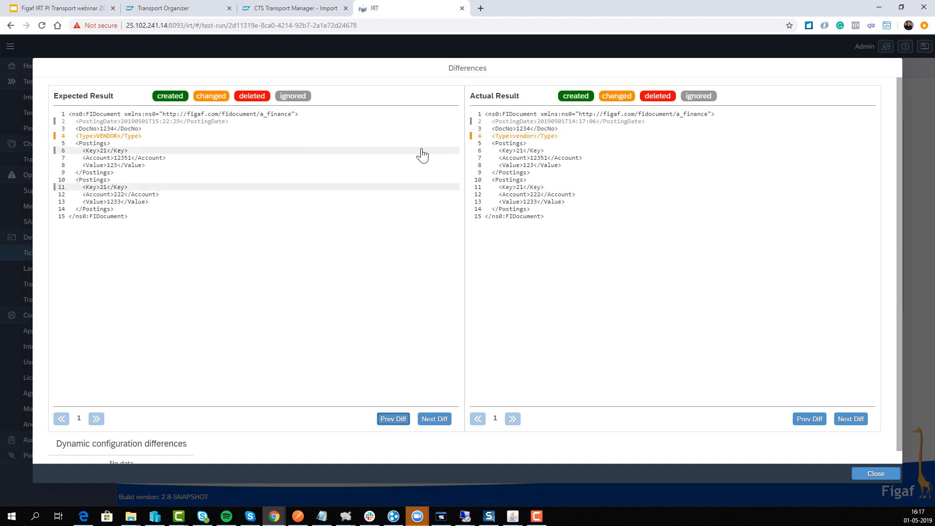
pyautogui.click(874, 473)
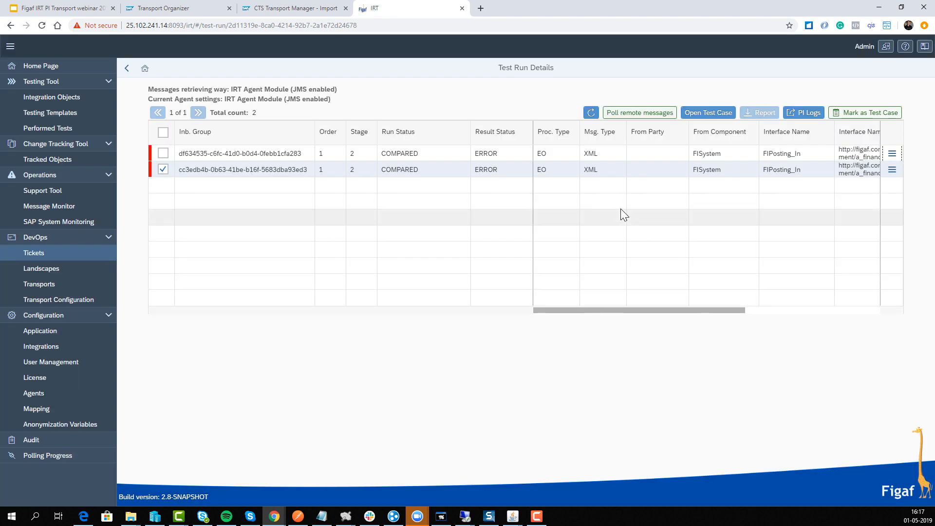
pyautogui.click(863, 113)
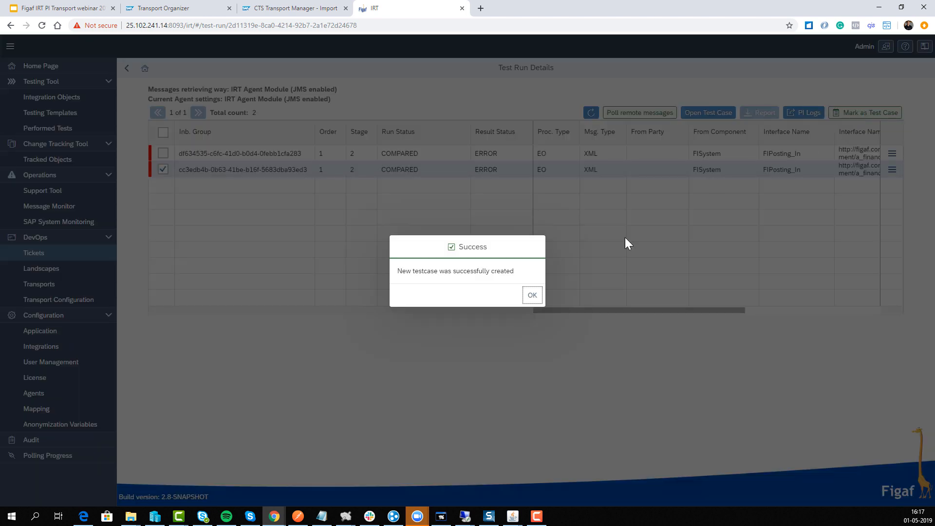
pyautogui.click(532, 295)
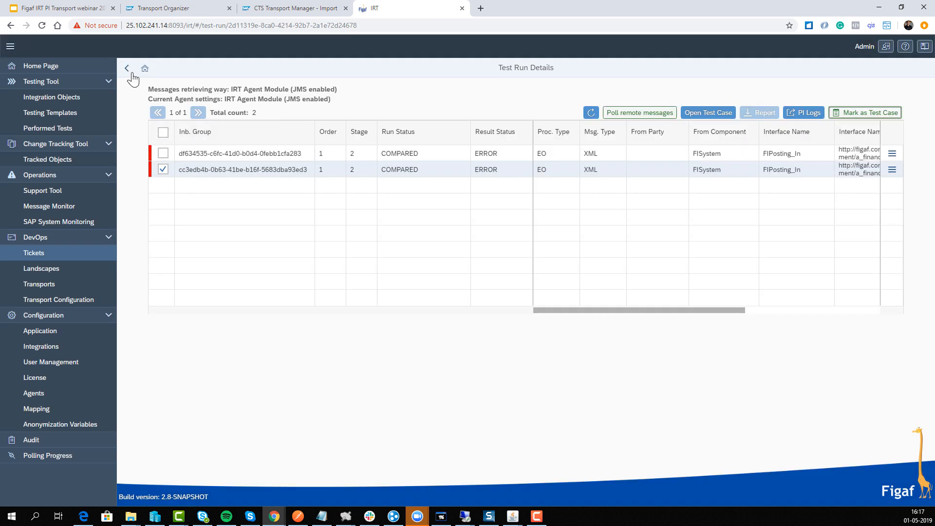
# Reopen the last run's results, select both messages and mark them together as a new test case
pyautogui.click(127, 68)
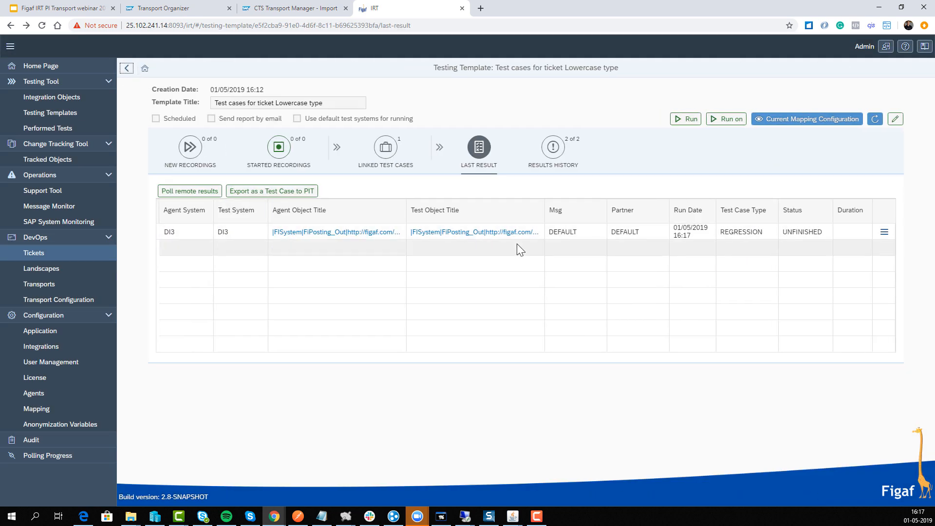
pyautogui.click(883, 233)
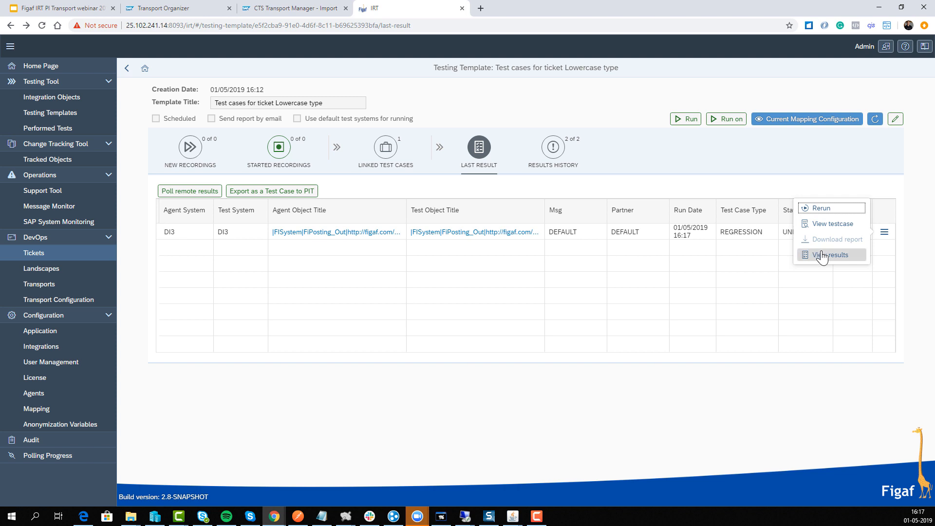
pyautogui.click(823, 254)
pyautogui.click(163, 131)
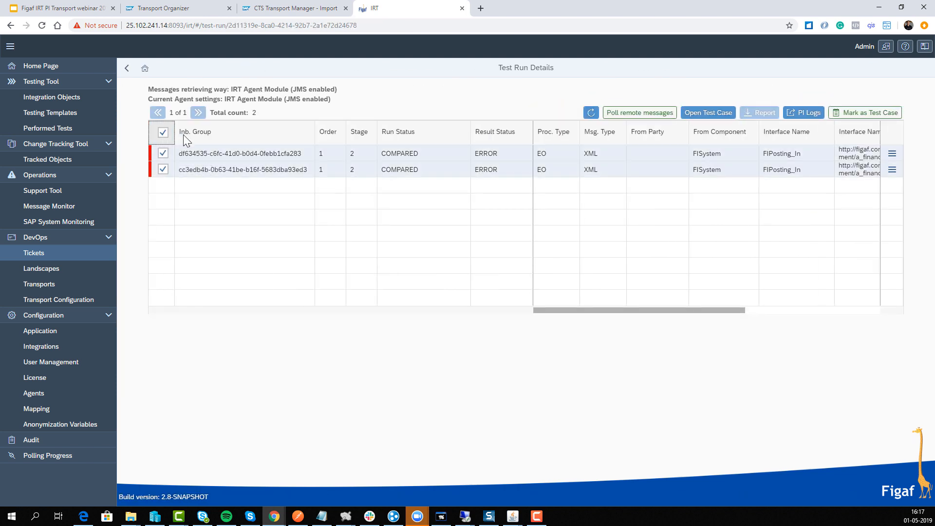
pyautogui.click(869, 112)
pyautogui.click(532, 295)
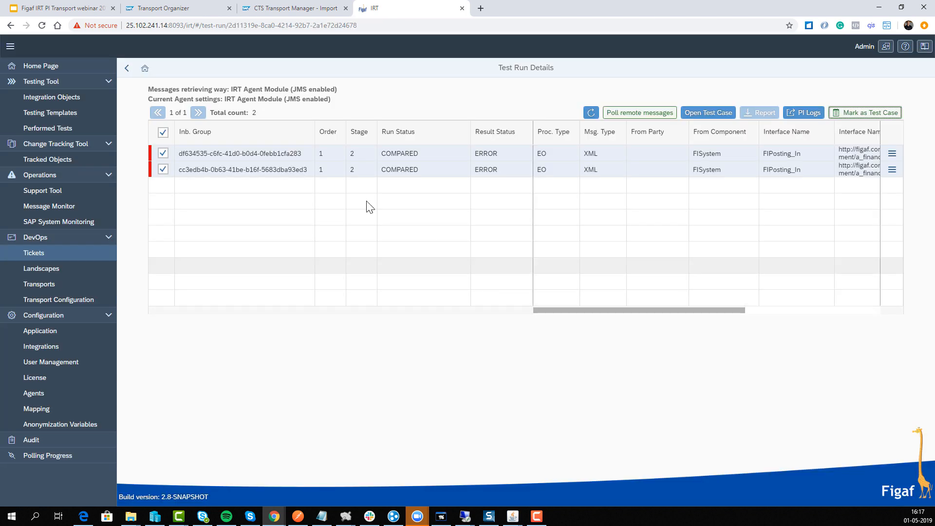
# Go back to the ticket's test cases and detach the original DI3 regression test case from the ticket
pyautogui.click(126, 68)
pyautogui.click(127, 68)
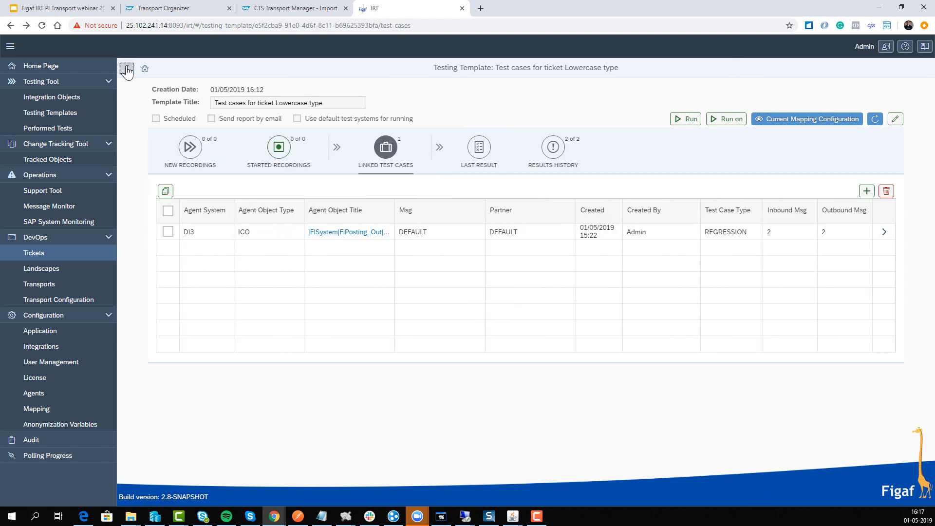
pyautogui.click(126, 69)
pyautogui.click(126, 69)
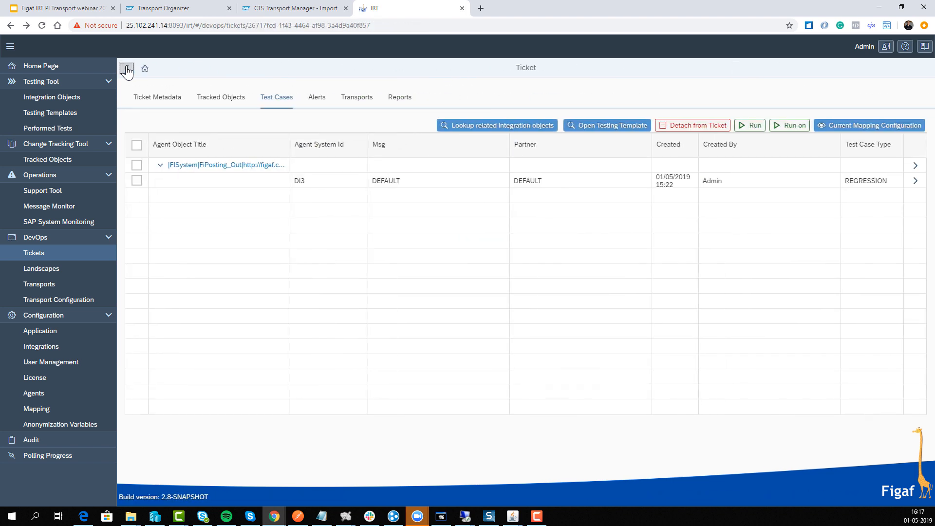
pyautogui.click(137, 183)
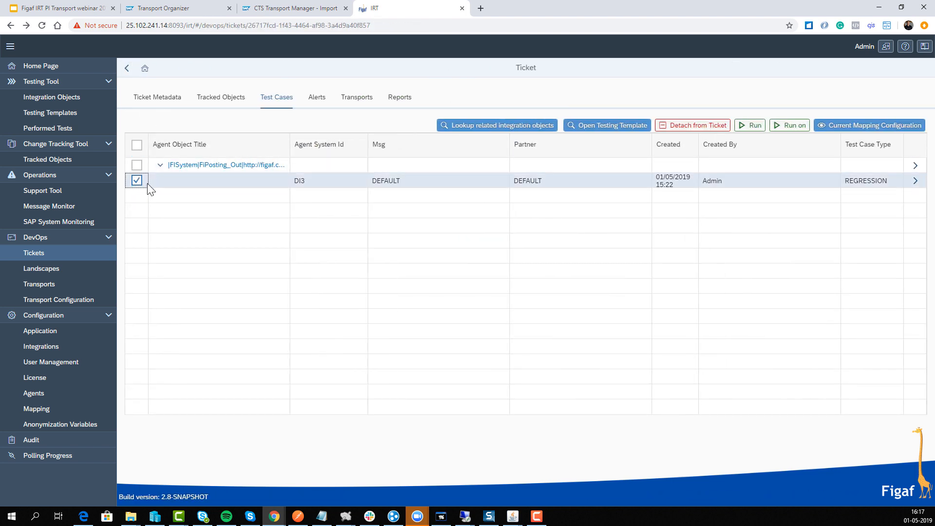
pyautogui.click(679, 126)
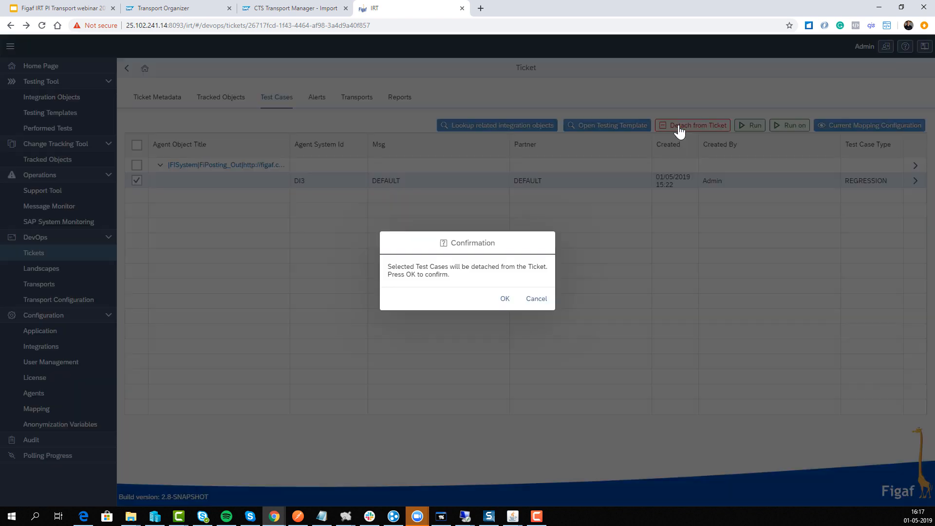
pyautogui.click(506, 306)
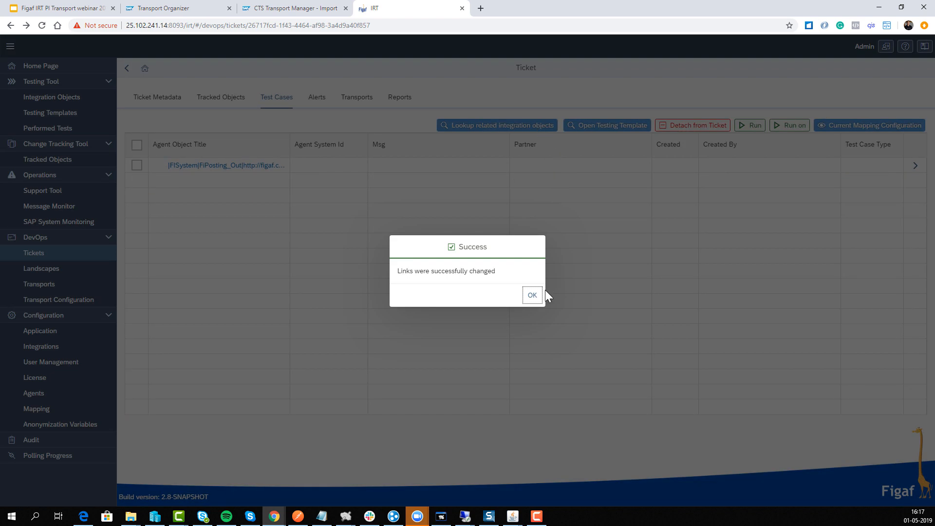
# Look up the ticket's related integration objects and assign the last of the recommended regression test cases to the ticket
pyautogui.click(533, 295)
pyautogui.click(518, 125)
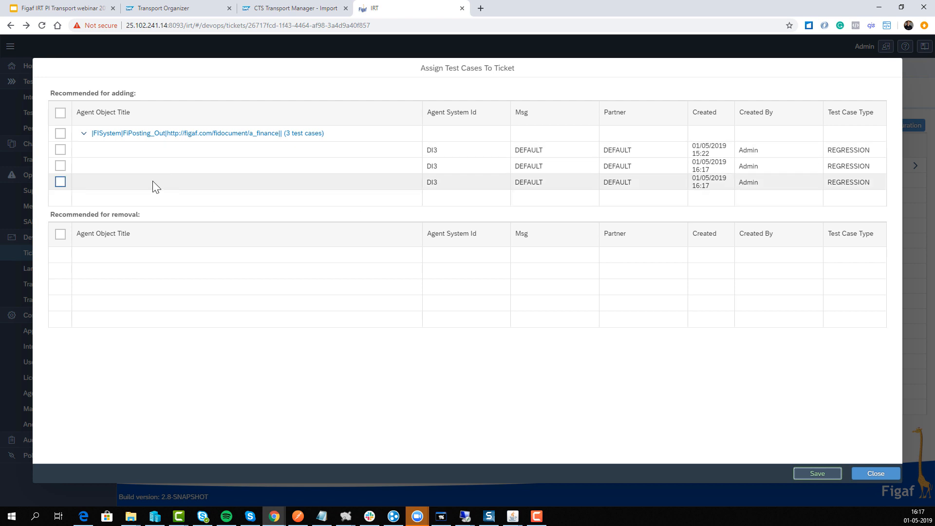
pyautogui.click(60, 181)
pyautogui.click(816, 474)
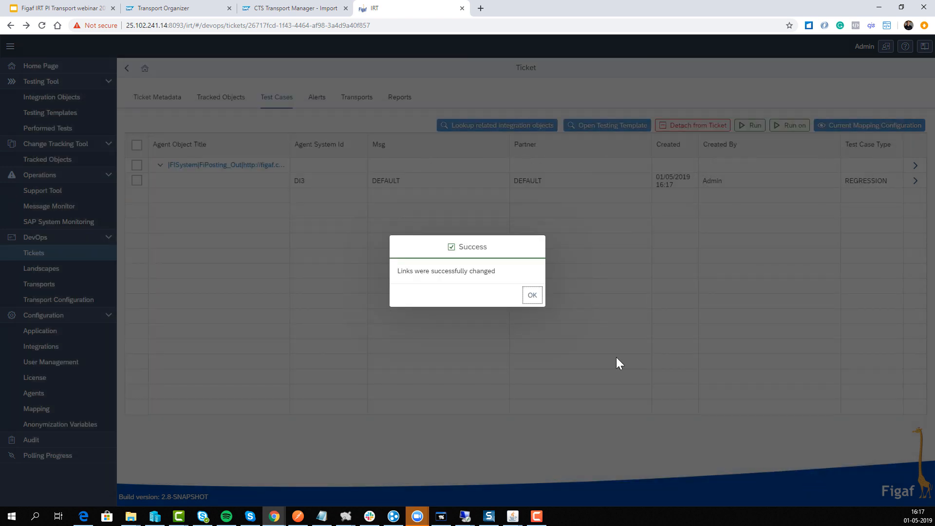
pyautogui.click(532, 296)
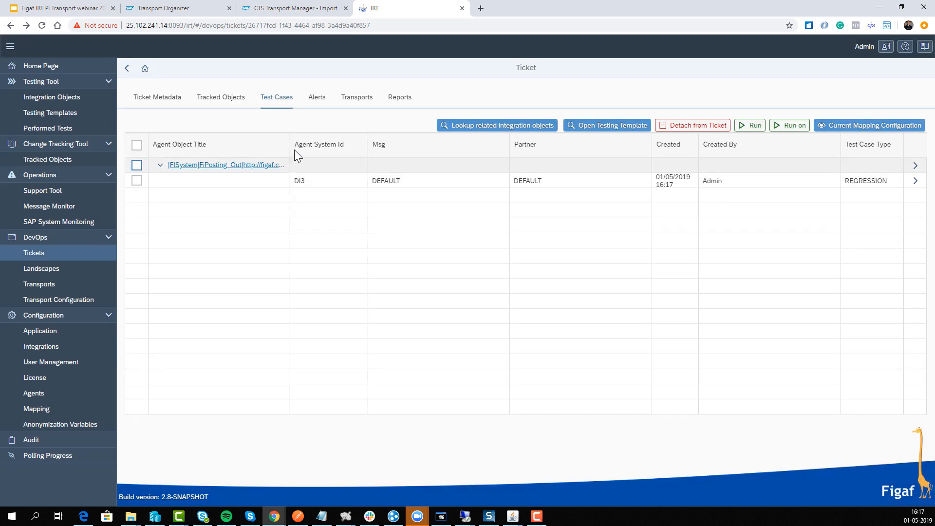
# Check the ticket's alerts and transports, then switch to CTS Transport Manager and reload the DPO import queue
pyautogui.click(315, 99)
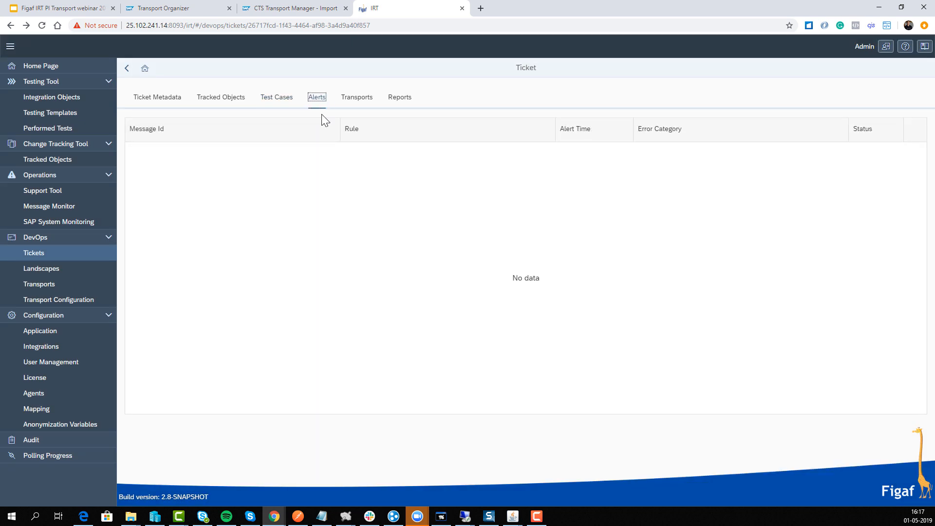
pyautogui.click(341, 100)
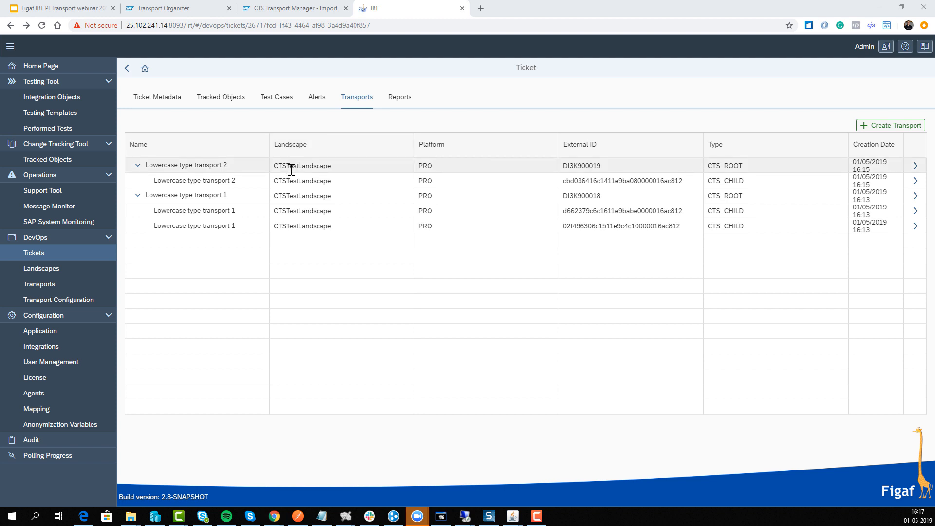
pyautogui.click(280, 8)
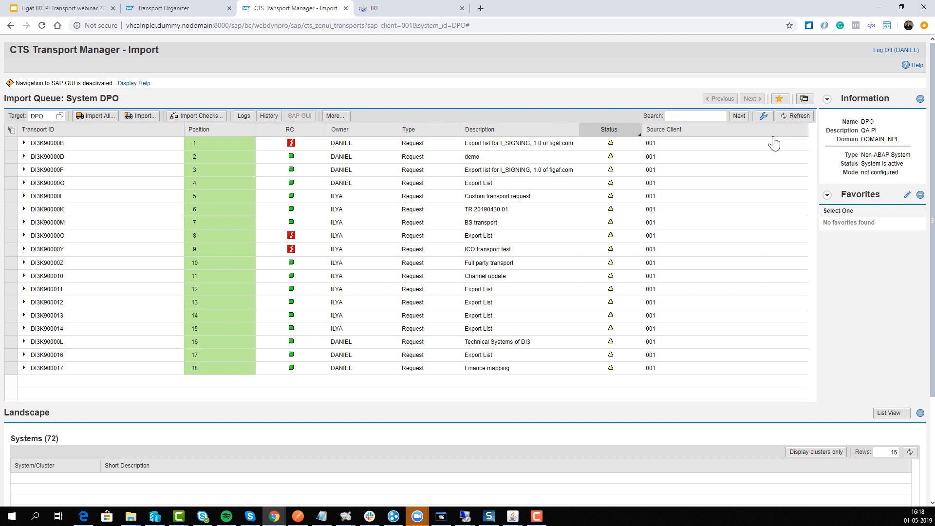
pyautogui.click(799, 118)
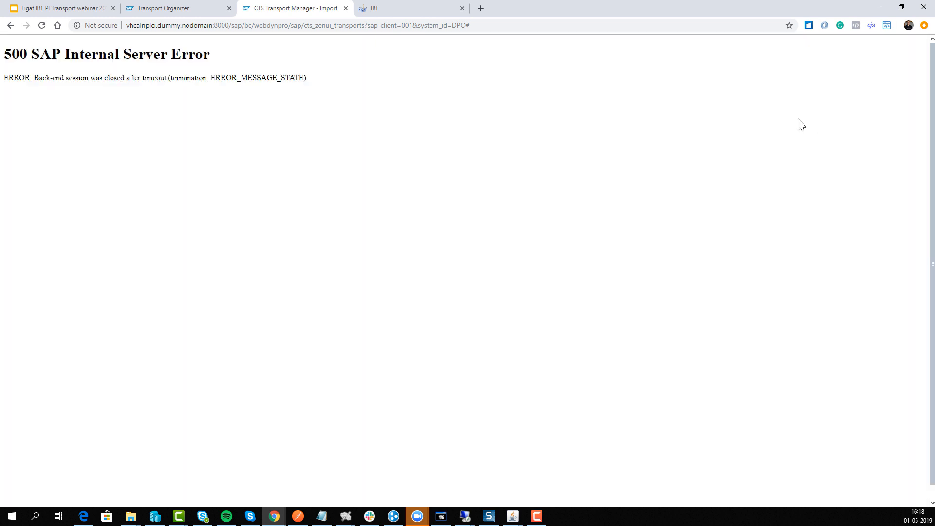
pyautogui.click(525, 23)
pyautogui.press('Return')
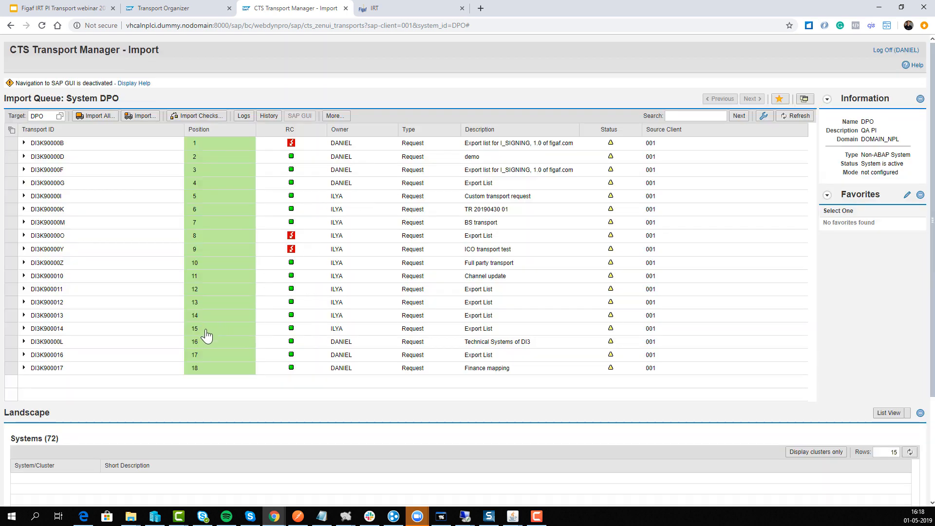
# Check transport request DI3K900019 in the Transport Organizer and return to the DPO import queue
pyautogui.click(165, 8)
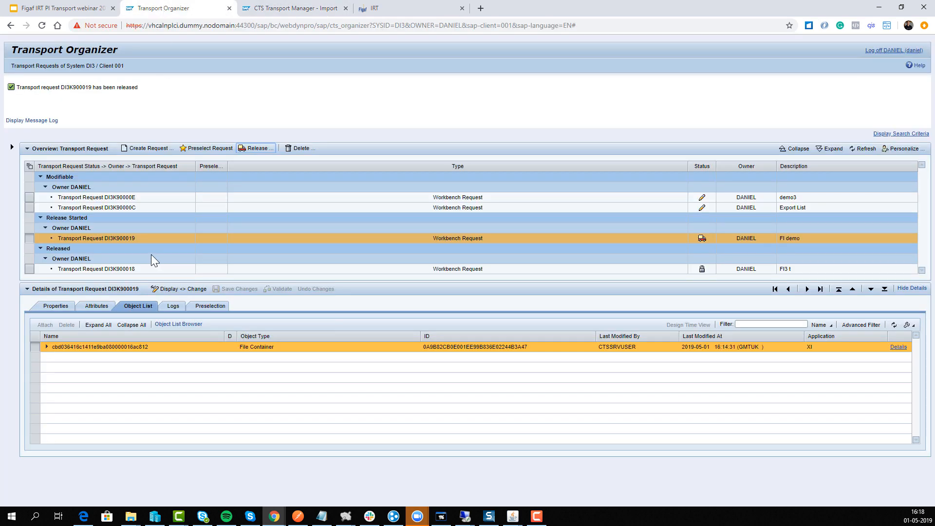
pyautogui.click(309, 9)
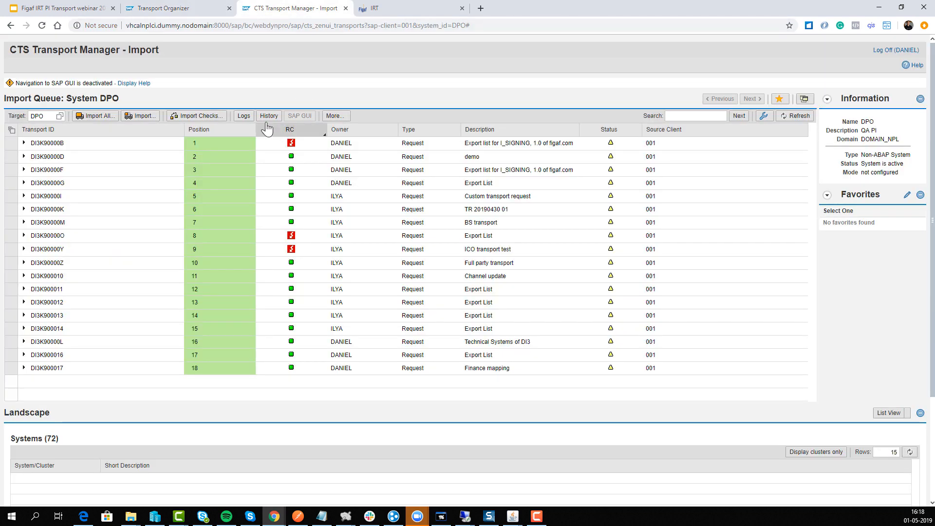
pyautogui.scroll(-2, 538, 312)
pyautogui.scroll(2, 504, 290)
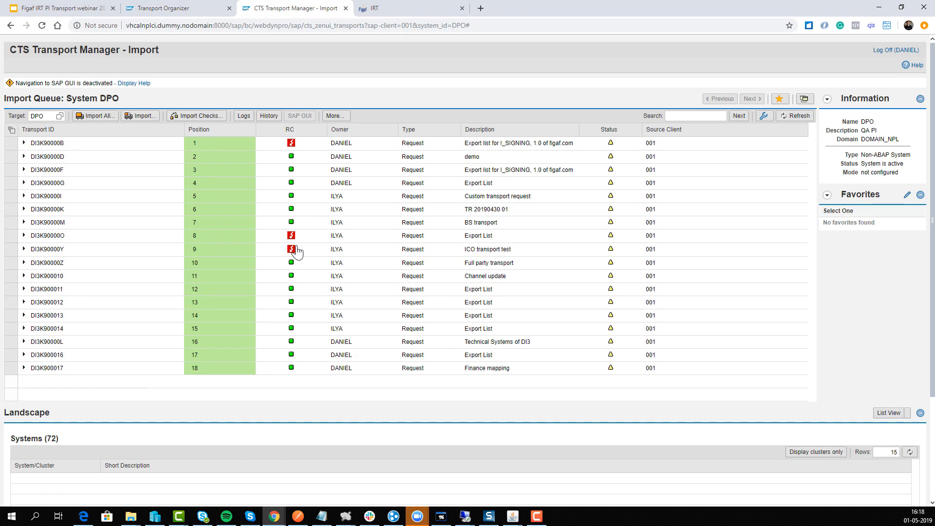
# Refresh the import queue and import transport DI3K900018 into the DPO system
pyautogui.click(794, 116)
pyautogui.click(56, 382)
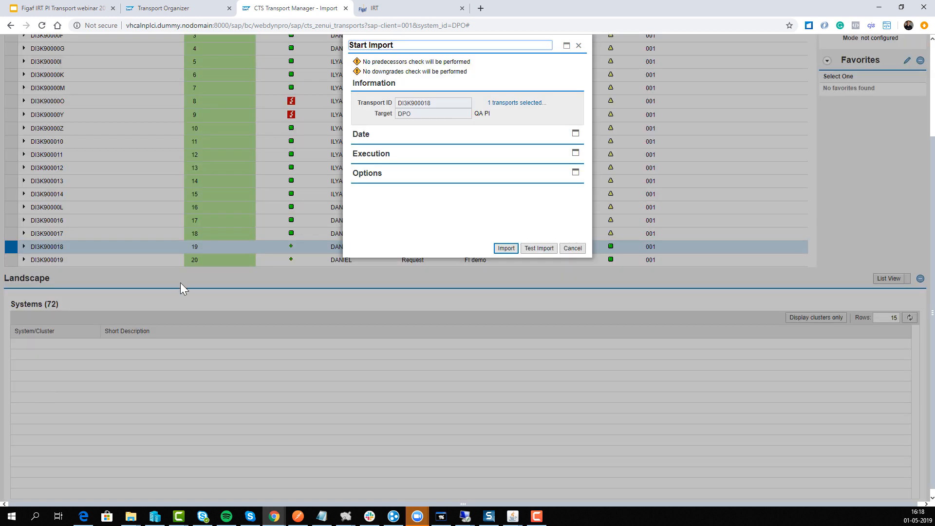
pyautogui.click(506, 373)
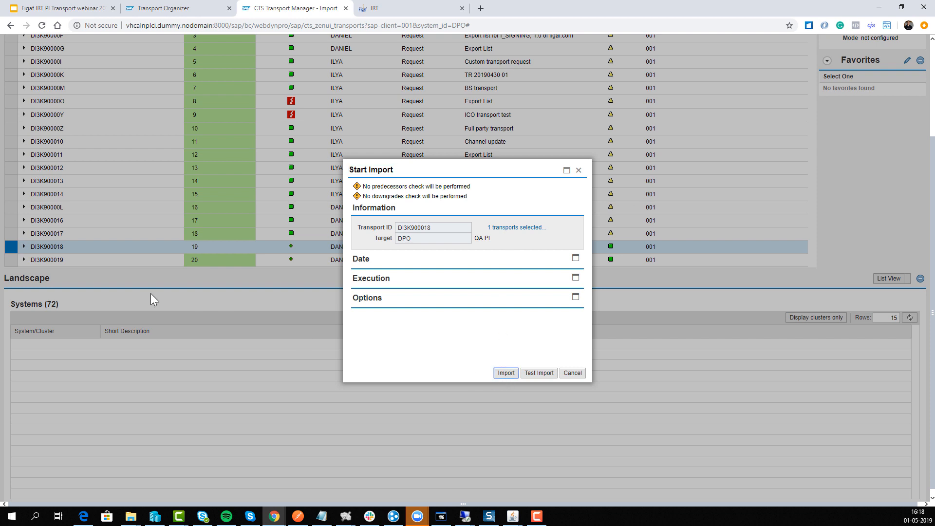
# Import transport DI3K900019 into the DPO system and refresh the import queue
pyautogui.click(44, 394)
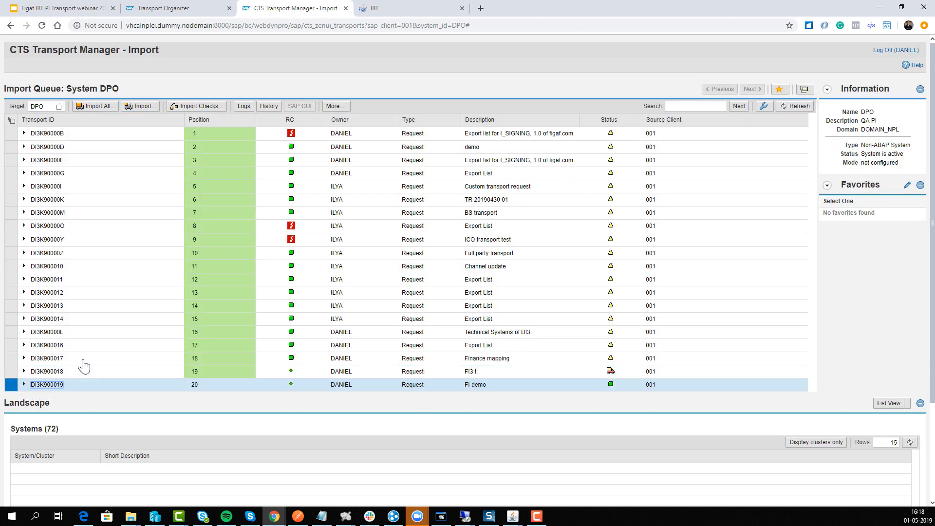
pyautogui.click(141, 106)
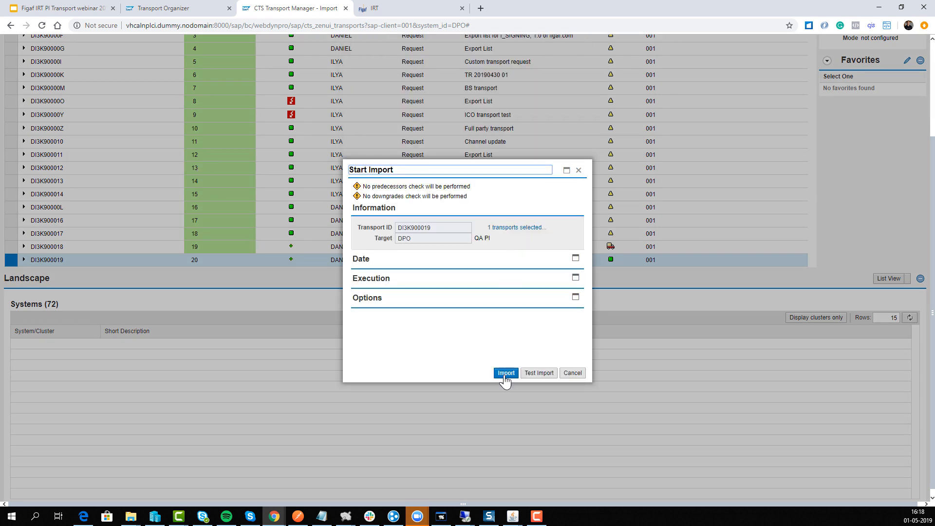
pyautogui.click(502, 373)
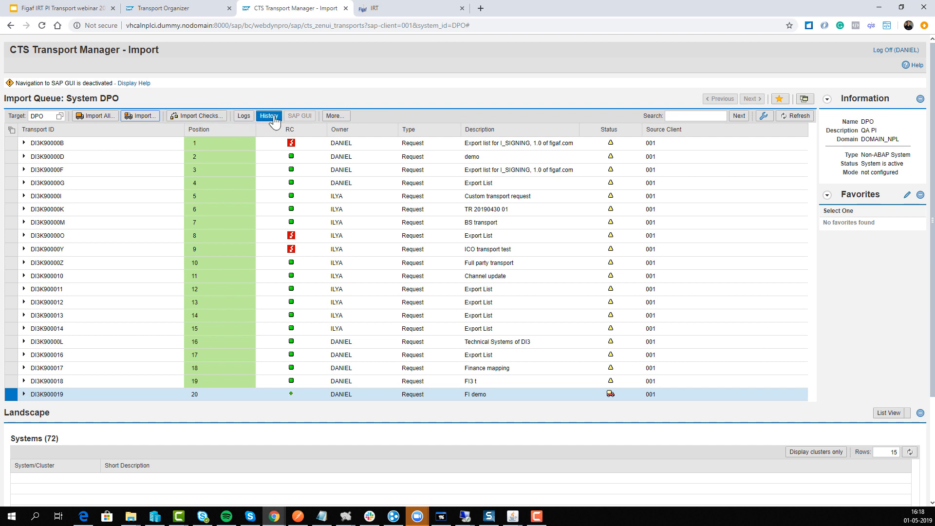
pyautogui.click(792, 124)
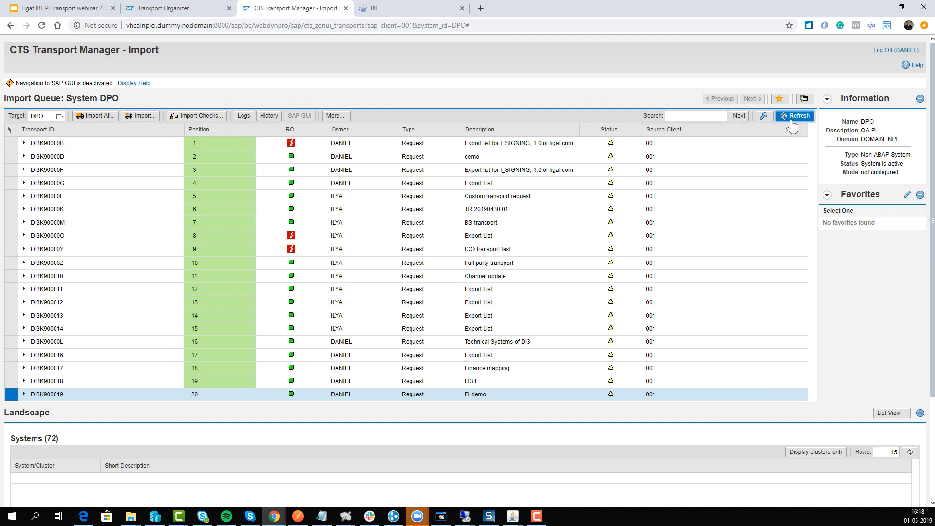
# Switch back to Figaf IRT and open the transport configuration for CTSTestLandscape and the tracked object |FISystem3|FileReceiverFIpost
pyautogui.click(163, 11)
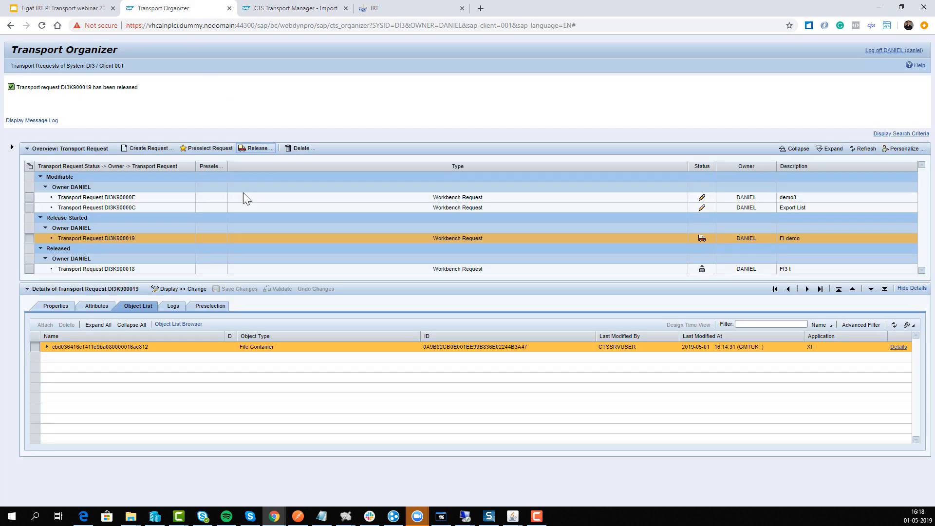
pyautogui.click(282, 9)
pyautogui.click(372, 12)
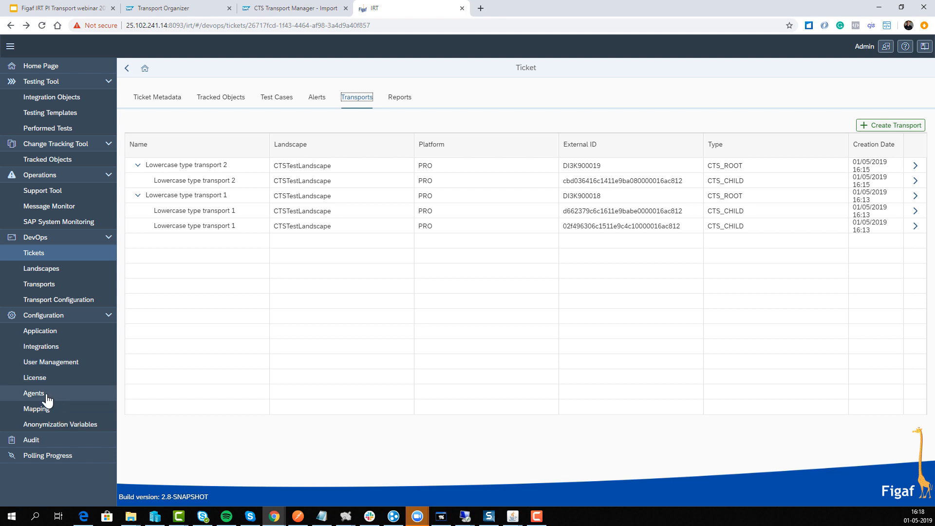
pyautogui.click(73, 300)
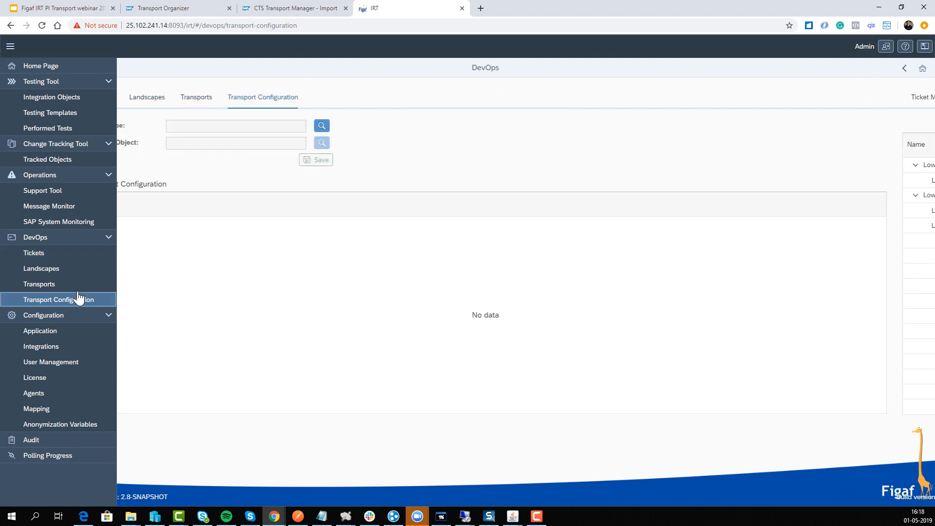
pyautogui.click(362, 126)
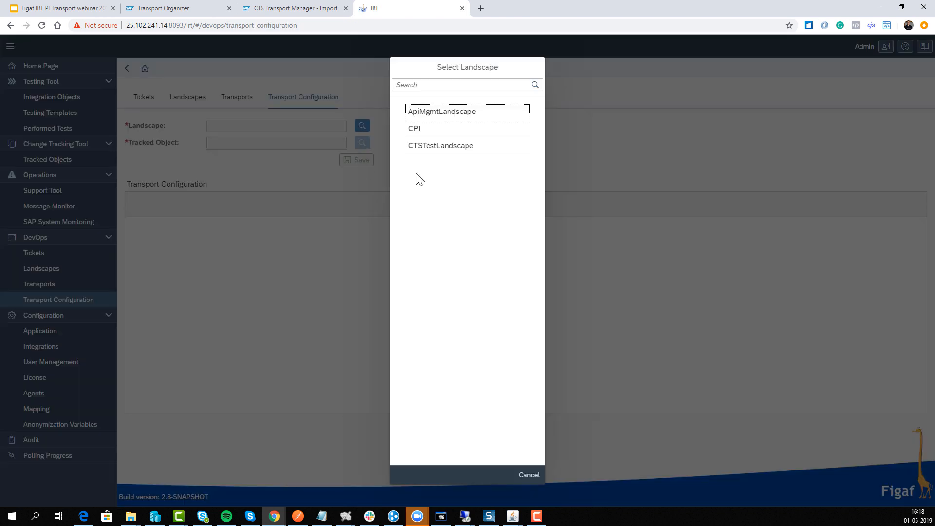
pyautogui.click(436, 150)
pyautogui.click(362, 142)
pyautogui.click(398, 86)
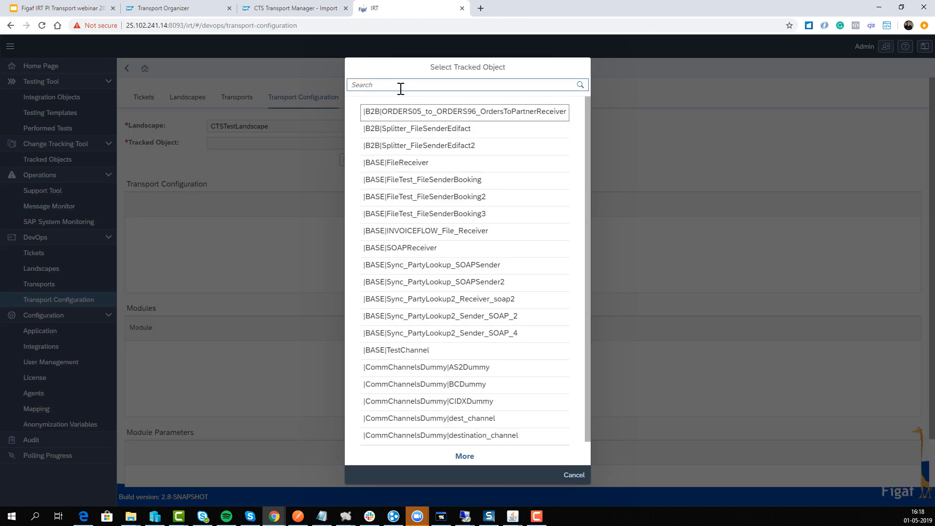
pyautogui.write('3')
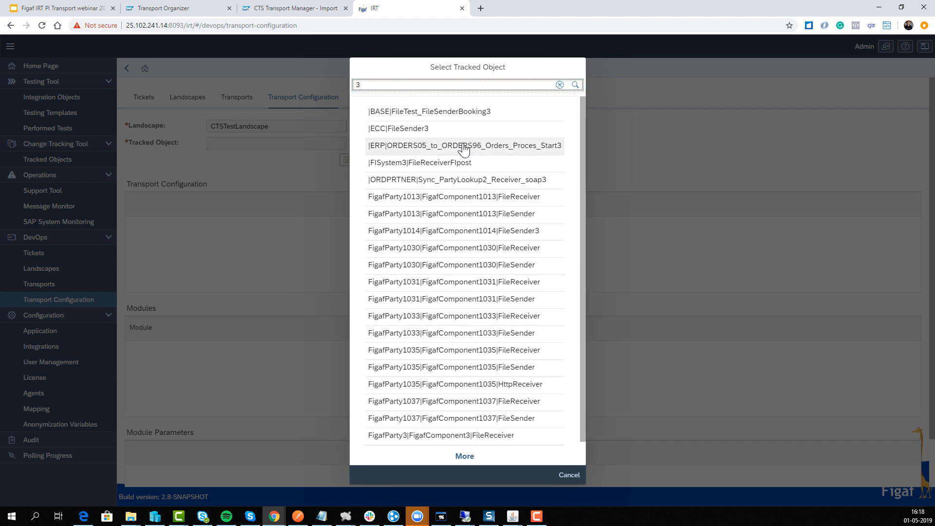
pyautogui.click(489, 164)
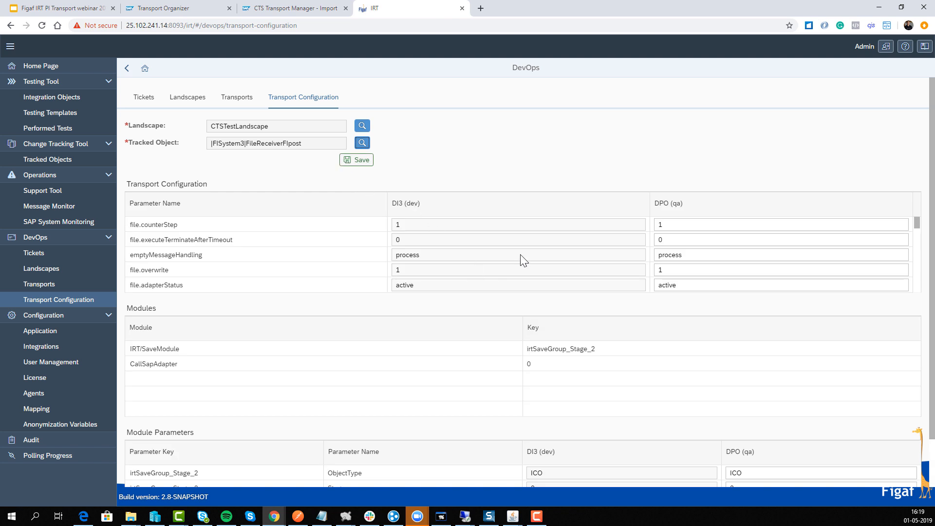
# Set the DPO (qa) value of file.targetFileName to xi_outputDPO.dat and save the transport configuration
pyautogui.scroll(-3, 900, 222)
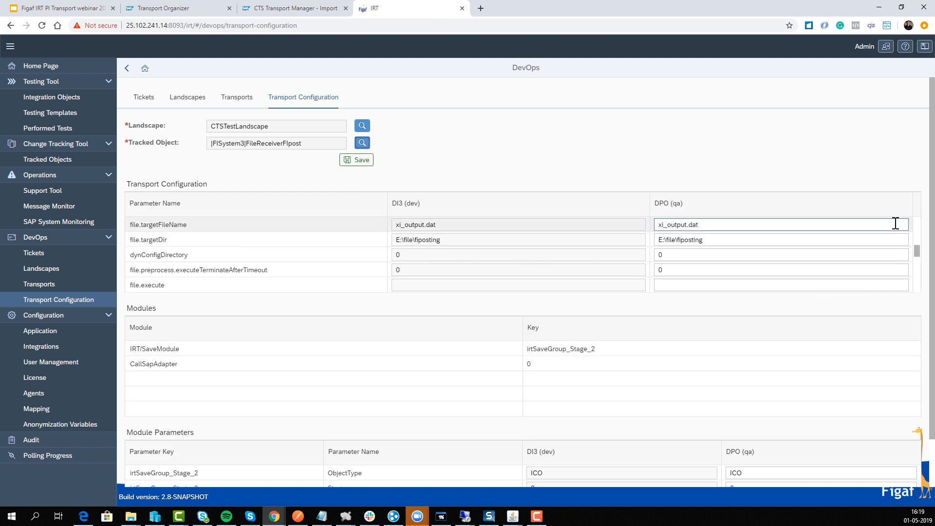
pyautogui.click(688, 224)
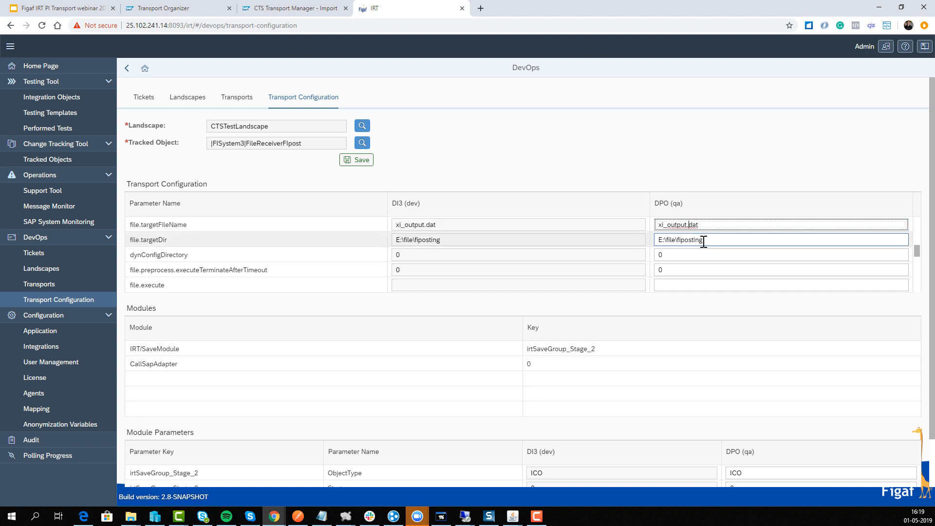
pyautogui.write('DPO')
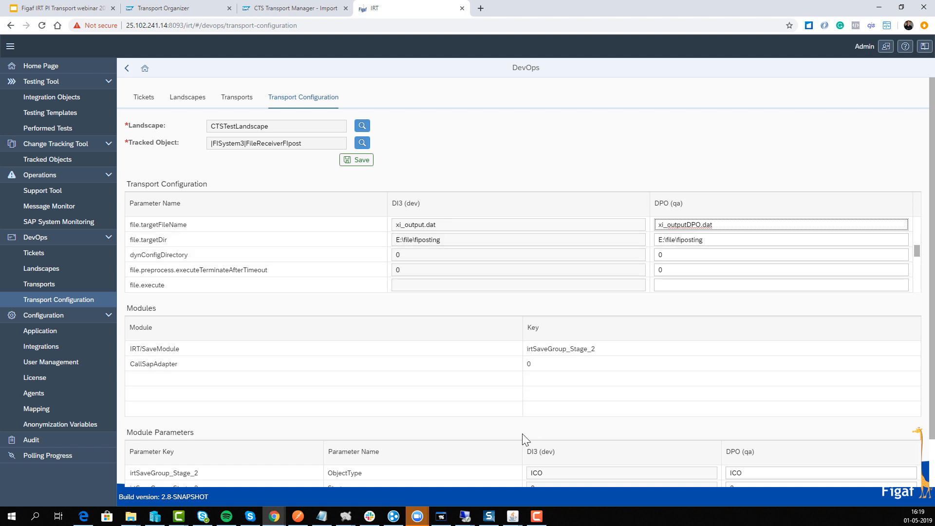
pyautogui.scroll(-1, 502, 441)
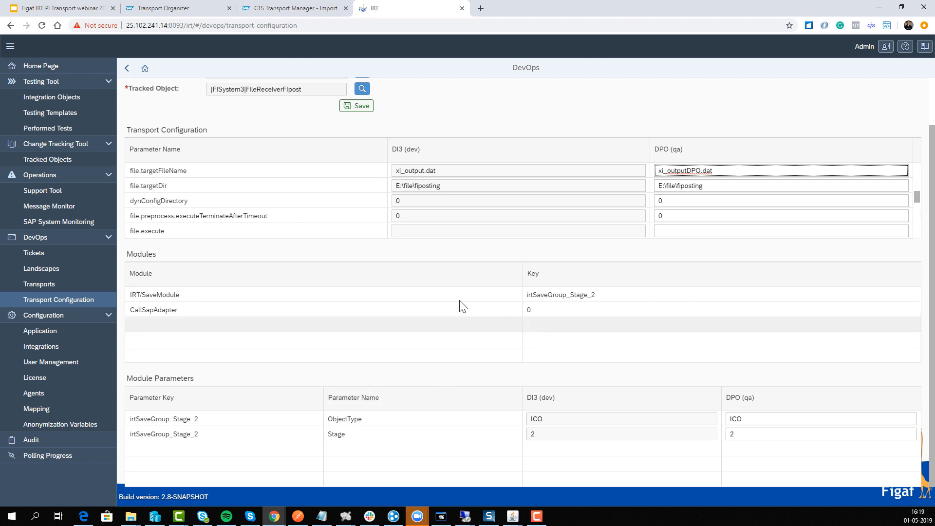
pyautogui.click(359, 106)
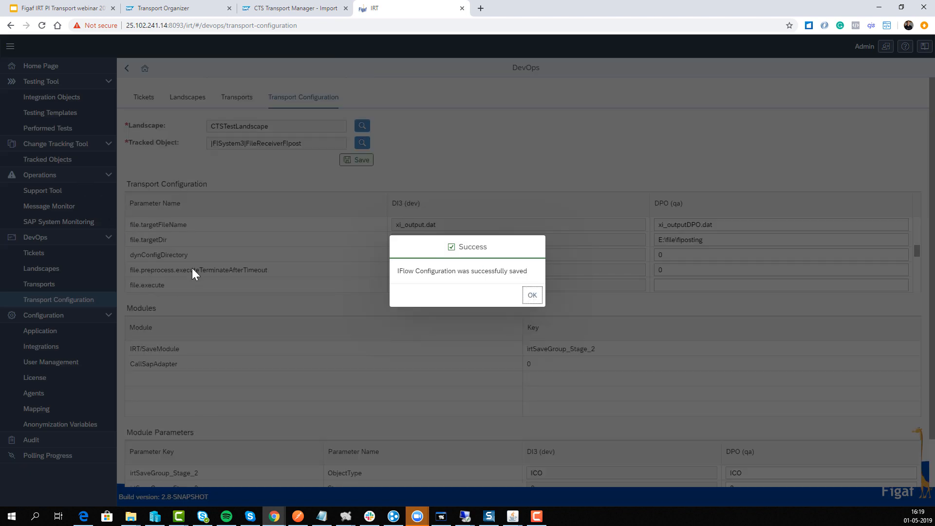
pyautogui.press('Return')
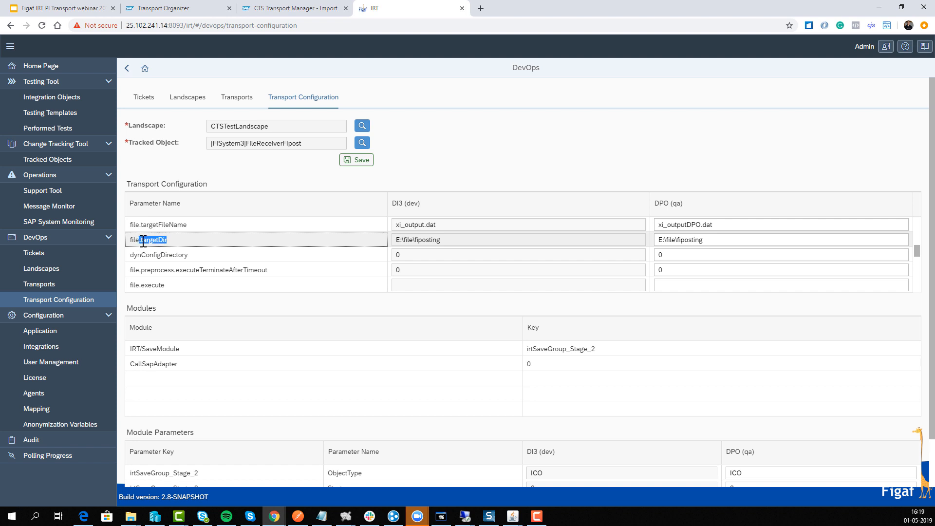
pyautogui.moveTo(143, 241); pyautogui.dragTo(163, 244)
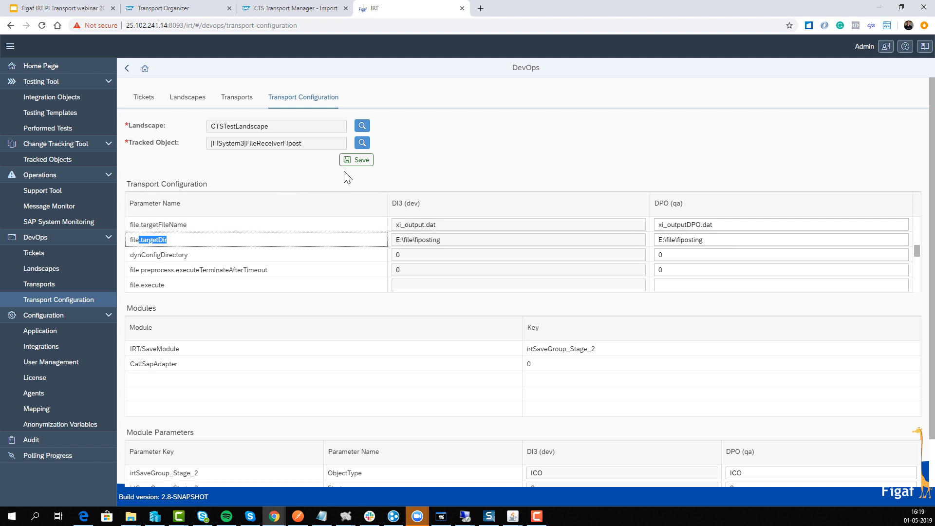
# Open the child of root transport DI3K900018 containing |FISystem3|FileReceiverFIpost and check its import into DPO (qa)
pyautogui.click(236, 98)
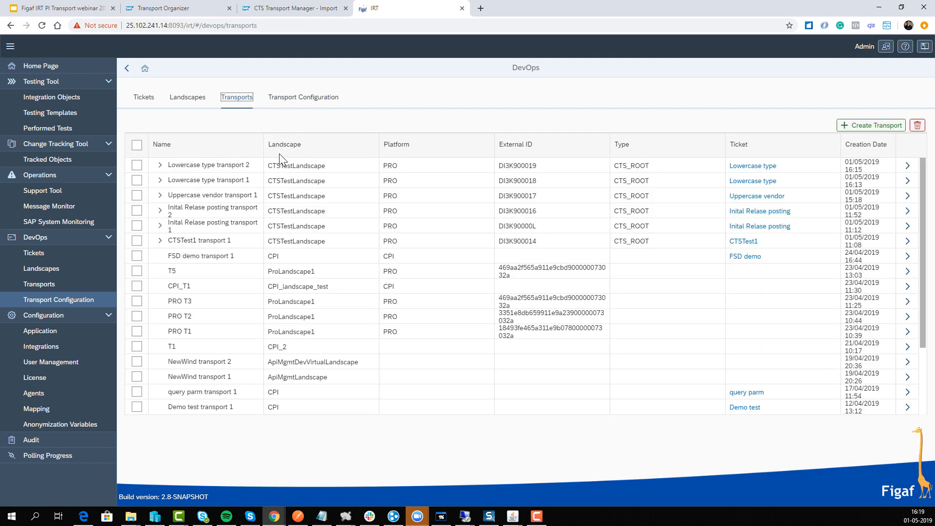
pyautogui.click(908, 184)
pyautogui.click(891, 205)
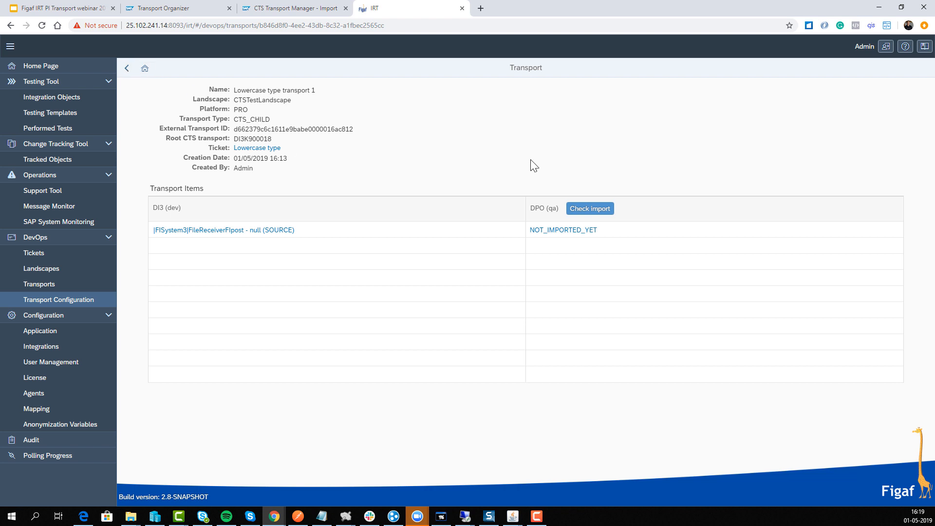
pyautogui.click(590, 209)
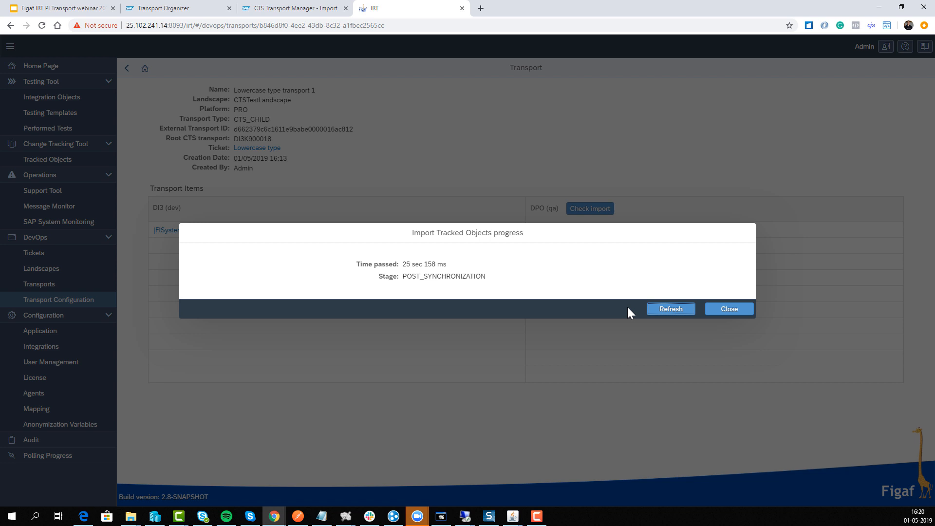
pyautogui.click(682, 309)
pyautogui.click(683, 316)
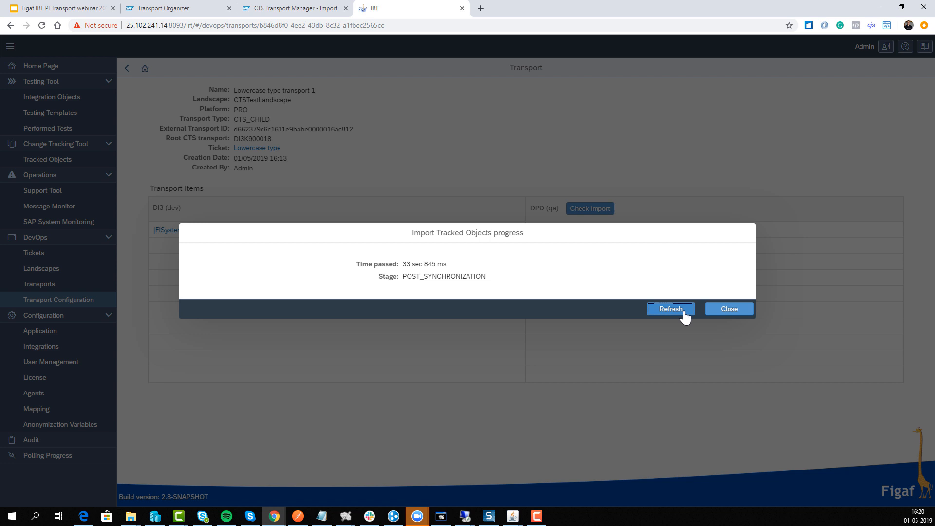
pyautogui.click(730, 313)
# Go back to the transports list, open the child of root transport DI3K900019 and check its import into DPO (qa)
pyautogui.click(126, 68)
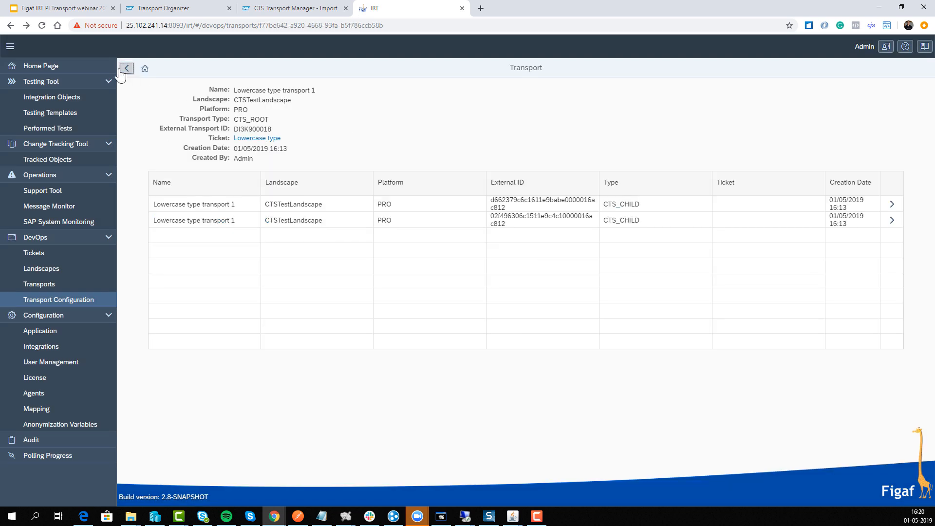
pyautogui.click(123, 70)
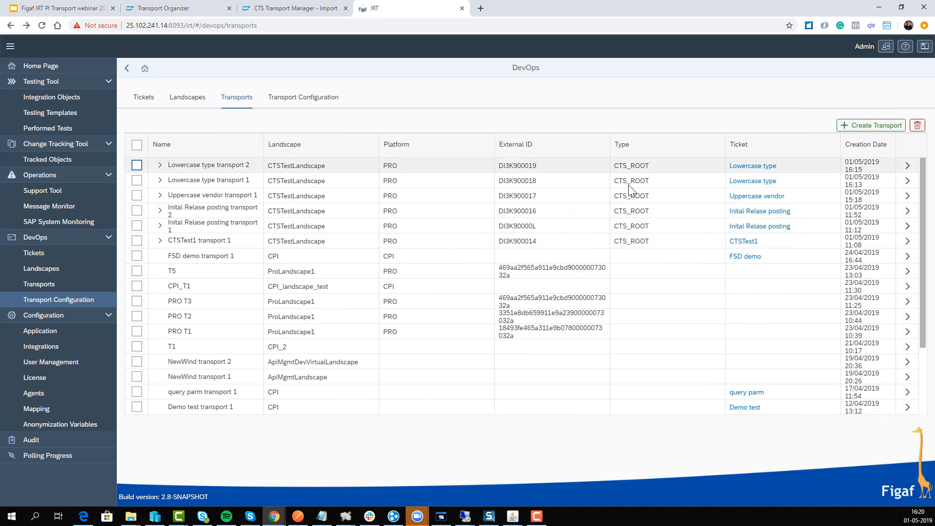
pyautogui.click(899, 171)
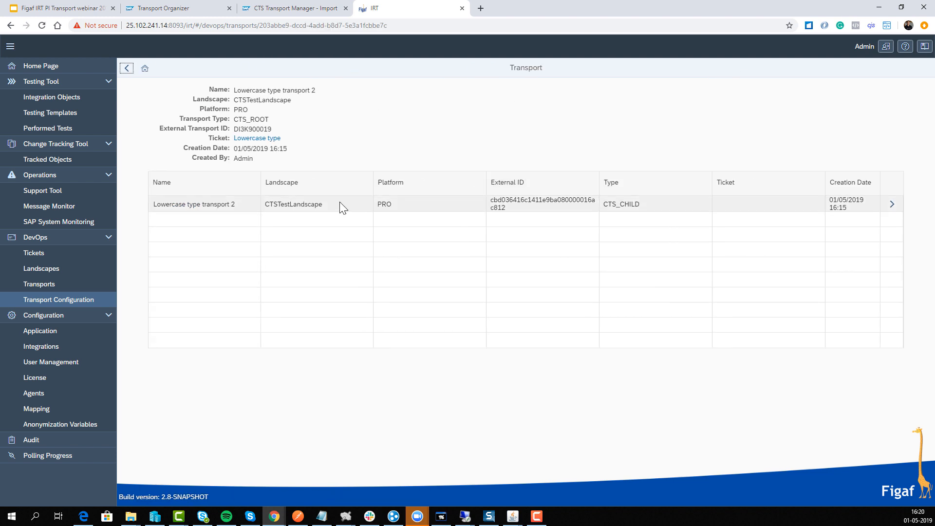
pyautogui.click(891, 203)
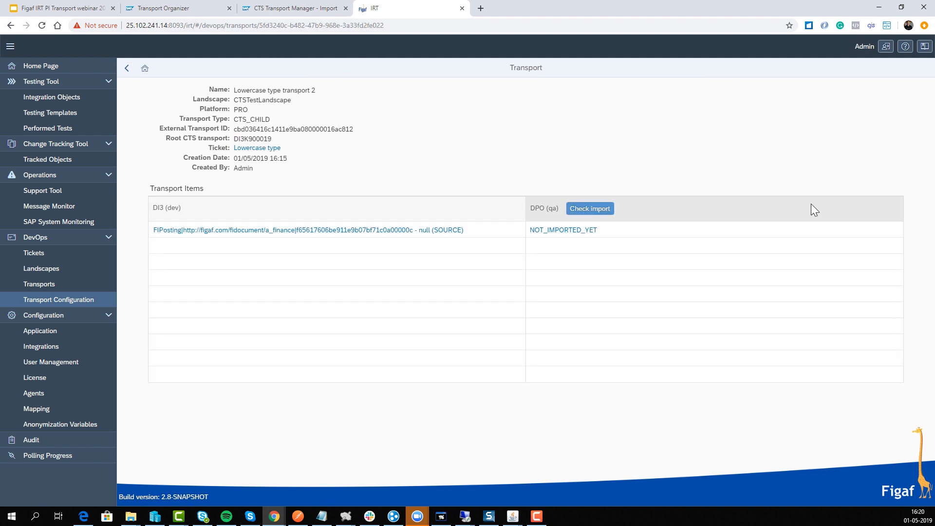
pyautogui.click(578, 218)
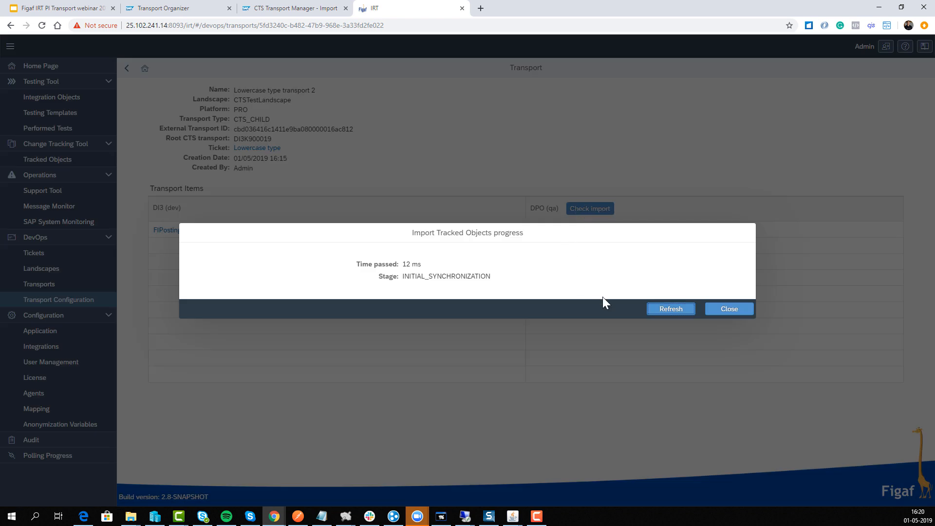
pyautogui.click(671, 317)
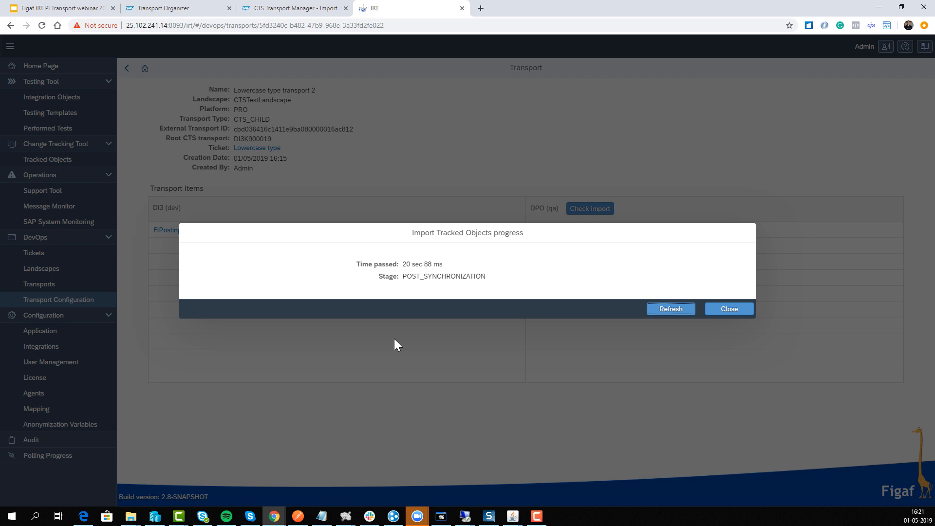
pyautogui.click(737, 310)
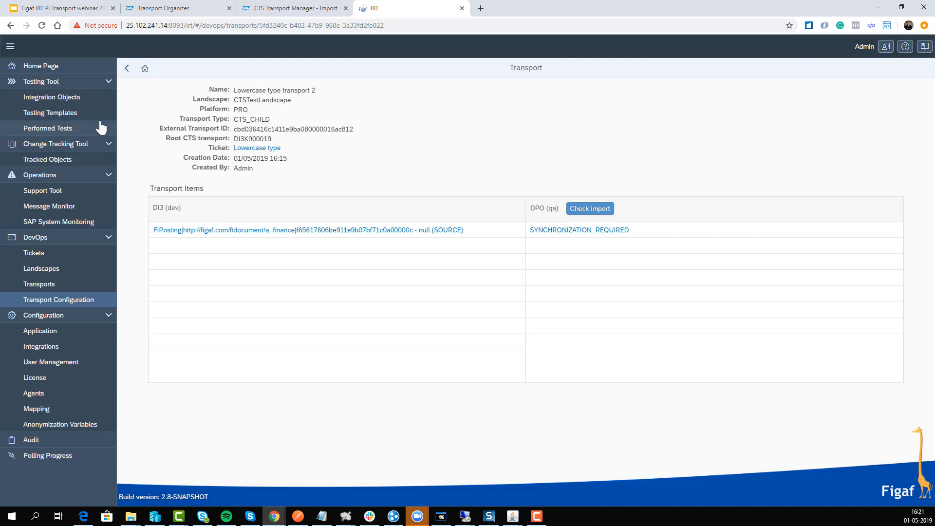
# Open the Lowercase type ticket and examine its tracked objects, reloading the page to update the list
pyautogui.click(258, 148)
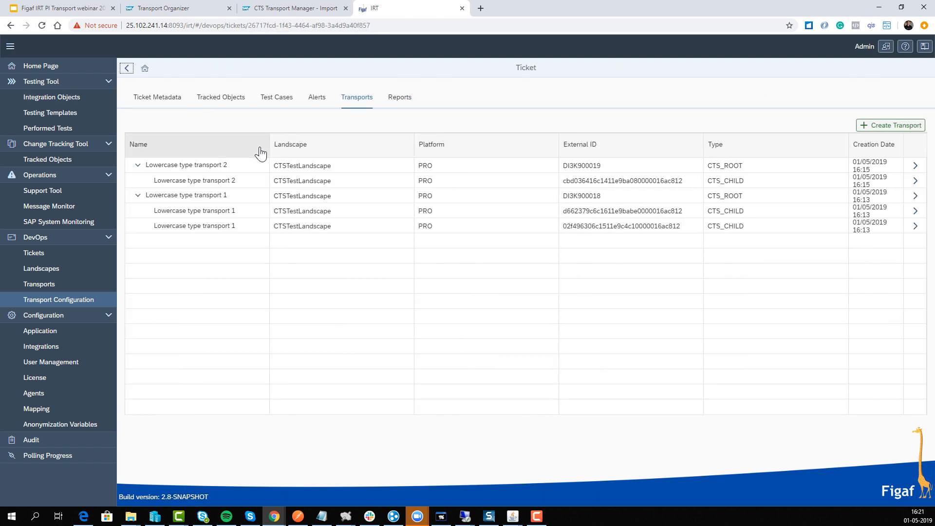
pyautogui.click(211, 102)
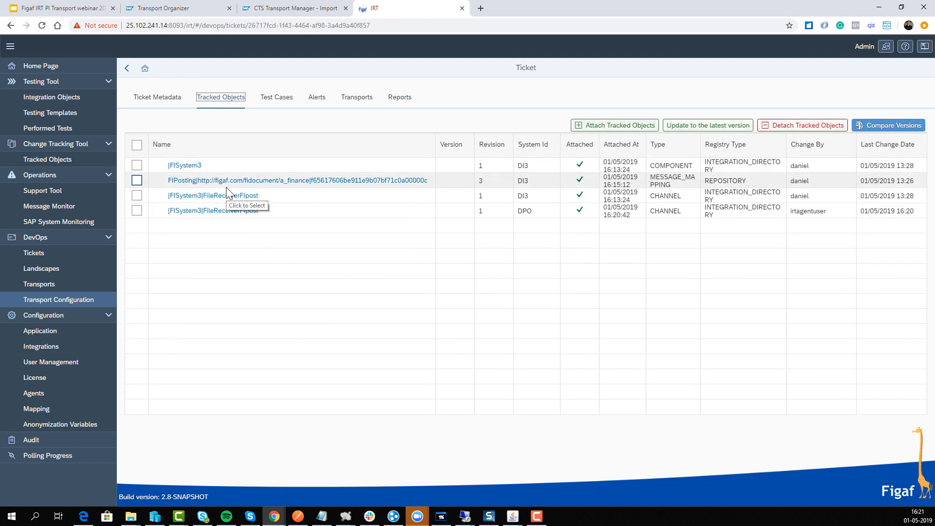
pyautogui.moveTo(259, 211); pyautogui.dragTo(168, 211)
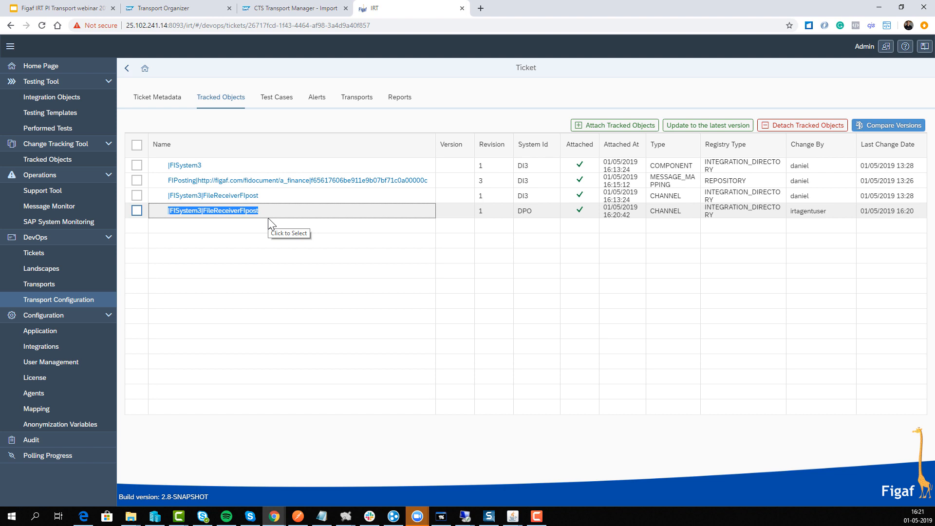
pyautogui.click(43, 25)
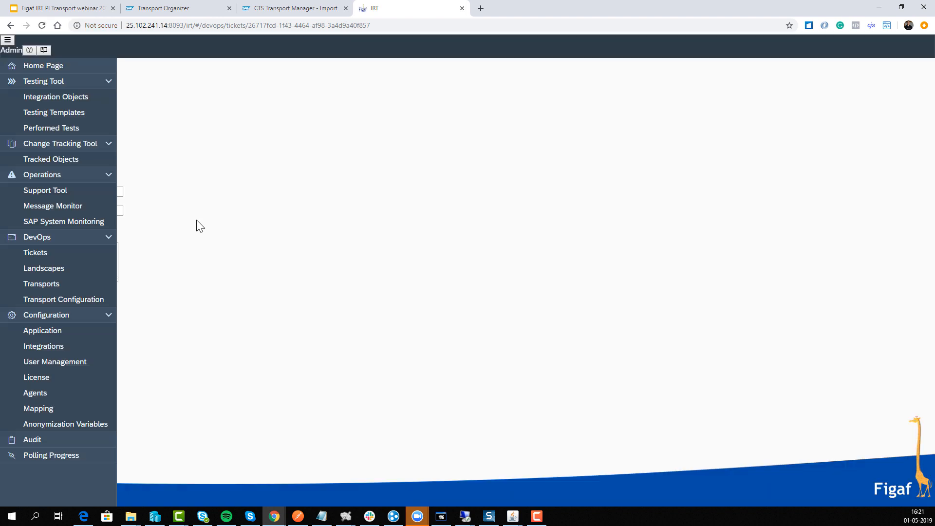
pyautogui.click(214, 96)
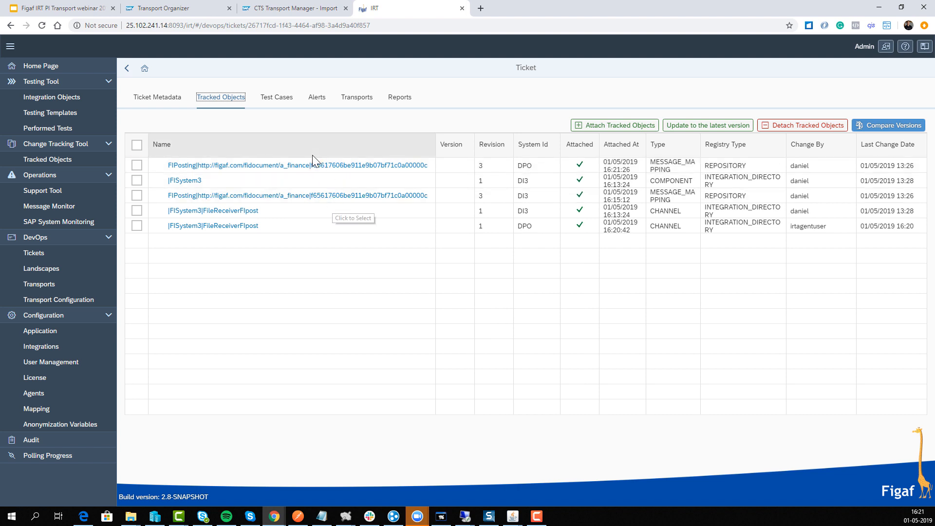
# Run the ticket's test cases on the DPO test system
pyautogui.click(280, 107)
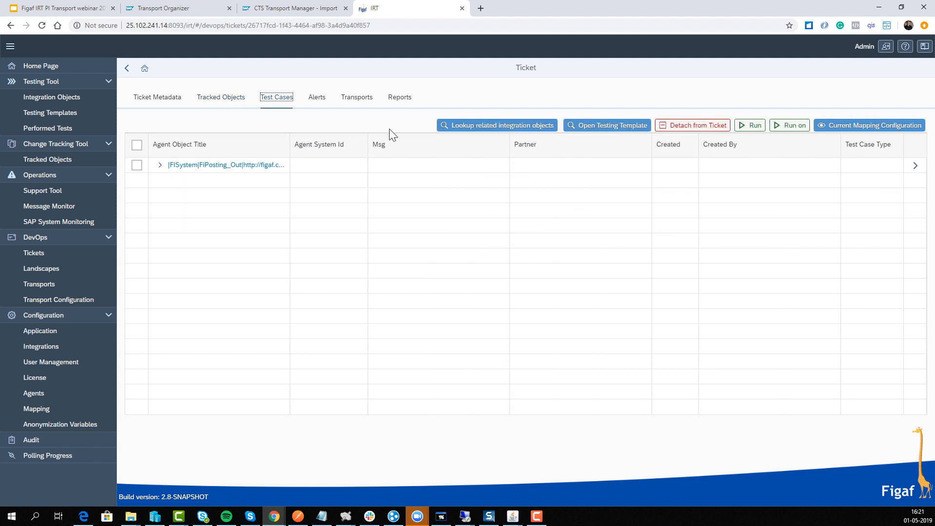
pyautogui.click(777, 131)
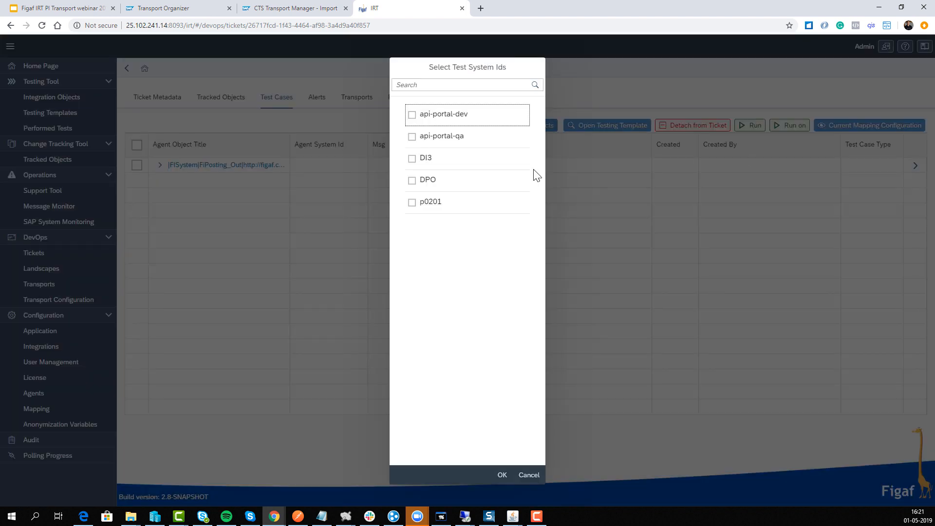
pyautogui.click(432, 183)
pyautogui.click(504, 476)
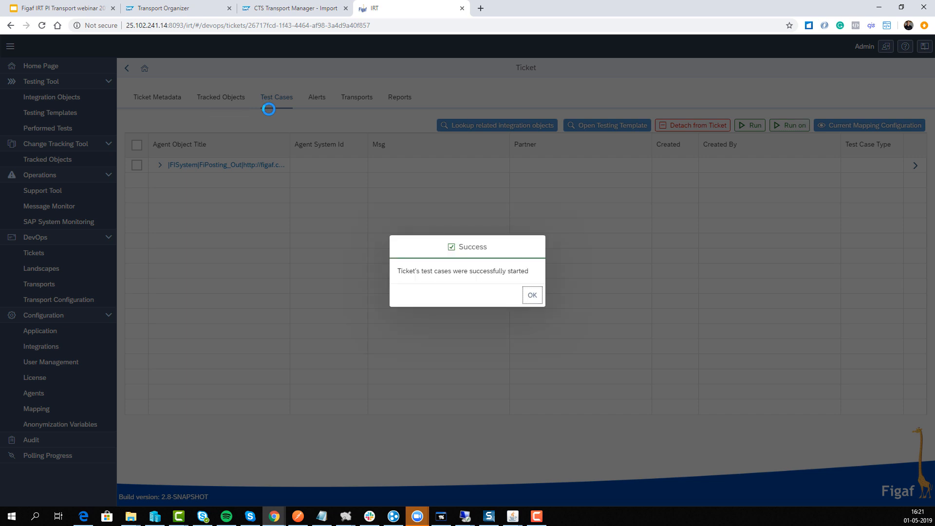
pyautogui.click(532, 296)
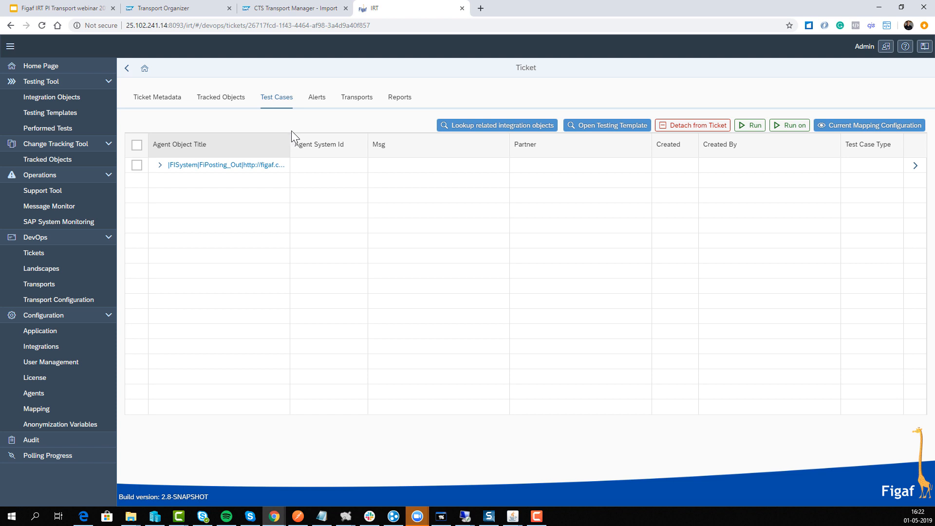
# Generate a report for the ticket, refresh its status, then download the report and open it in Excel
pyautogui.click(398, 98)
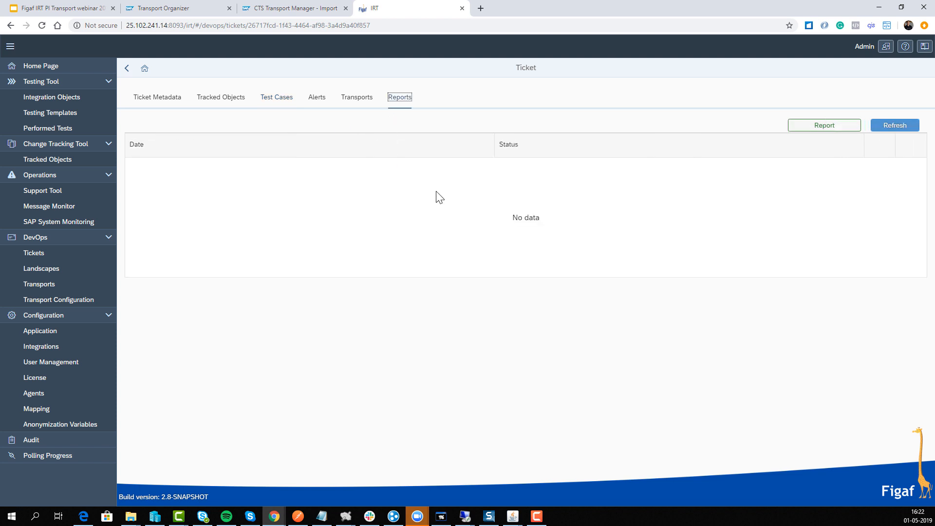
pyautogui.click(794, 129)
pyautogui.click(530, 310)
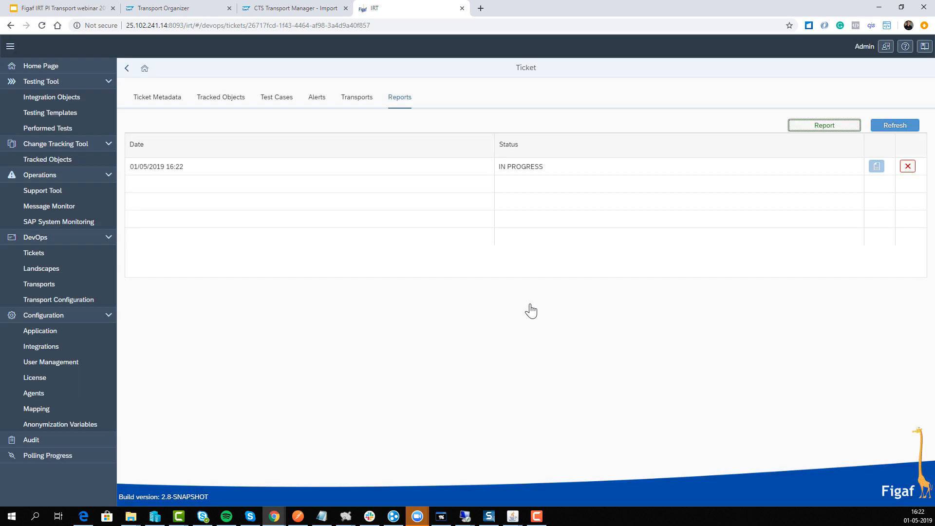
pyautogui.click(889, 129)
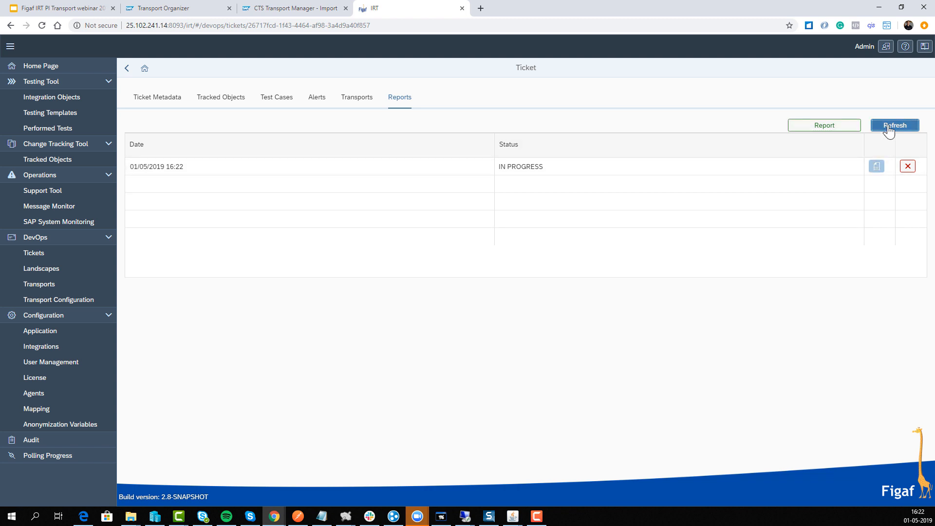
pyautogui.click(876, 167)
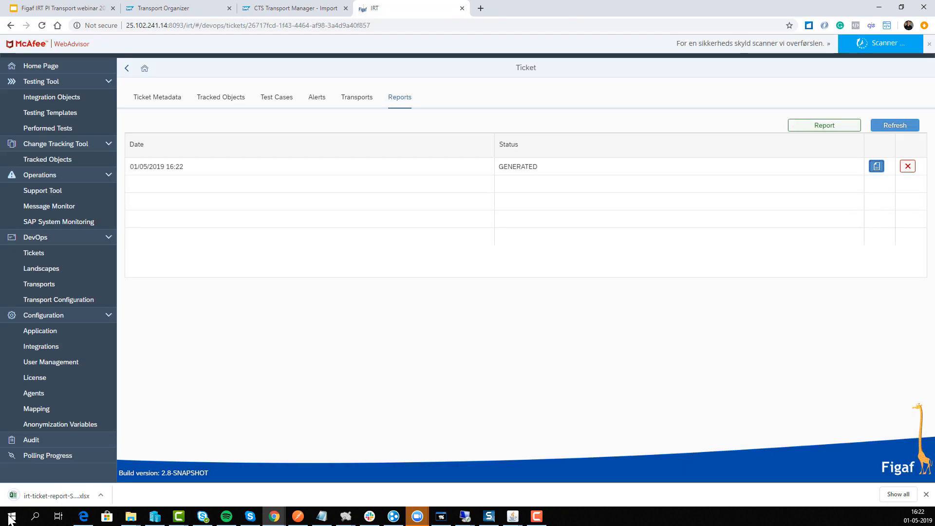
pyautogui.click(30, 493)
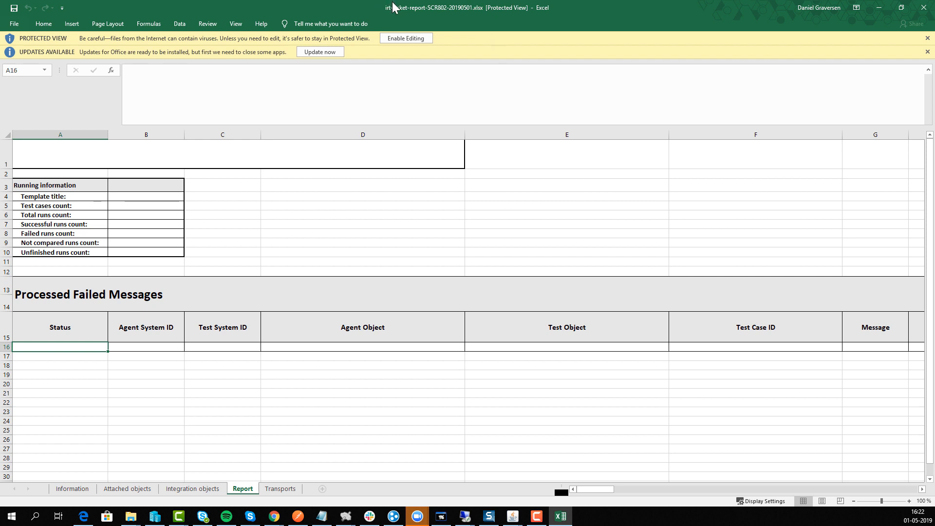
# Review the report's Information, Attached objects, Integration objects, Report and Transports sheets, then close the workbook
pyautogui.click(84, 491)
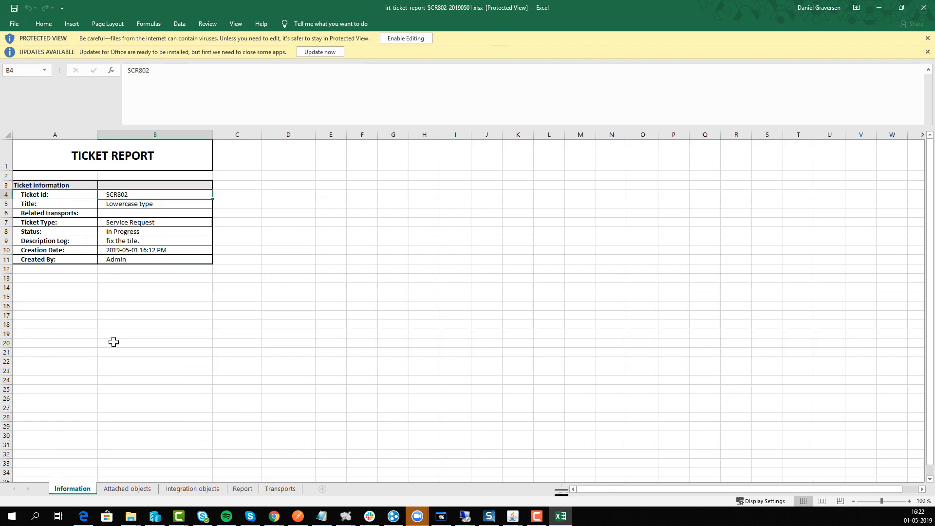
pyautogui.click(135, 492)
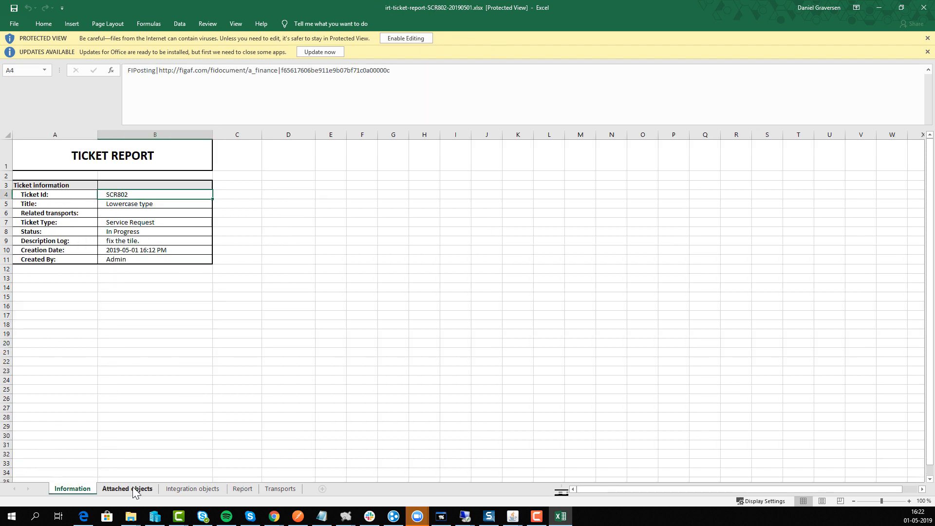
pyautogui.moveTo(239, 202); pyautogui.dragTo(404, 259)
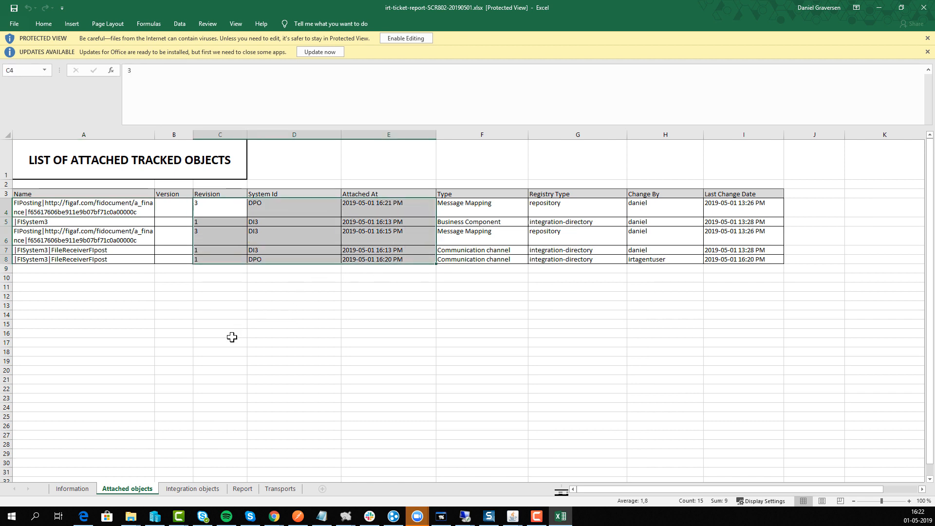
pyautogui.click(197, 492)
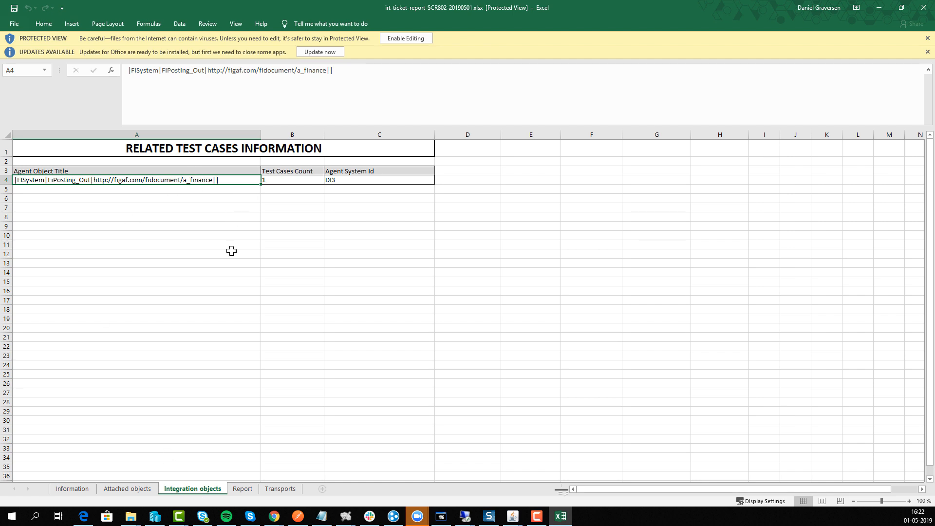
pyautogui.click(243, 489)
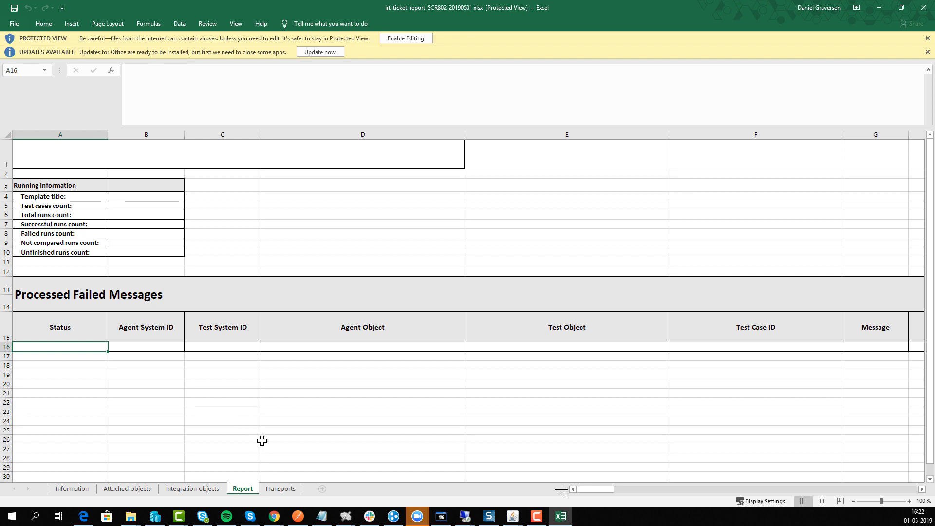
pyautogui.click(281, 488)
pyautogui.moveTo(654, 365); pyautogui.dragTo(335, 290)
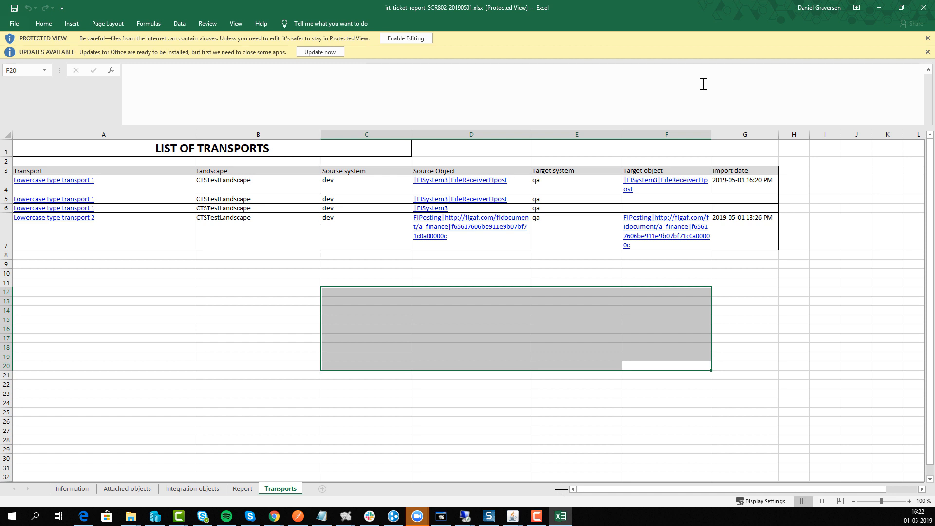
pyautogui.click(923, 6)
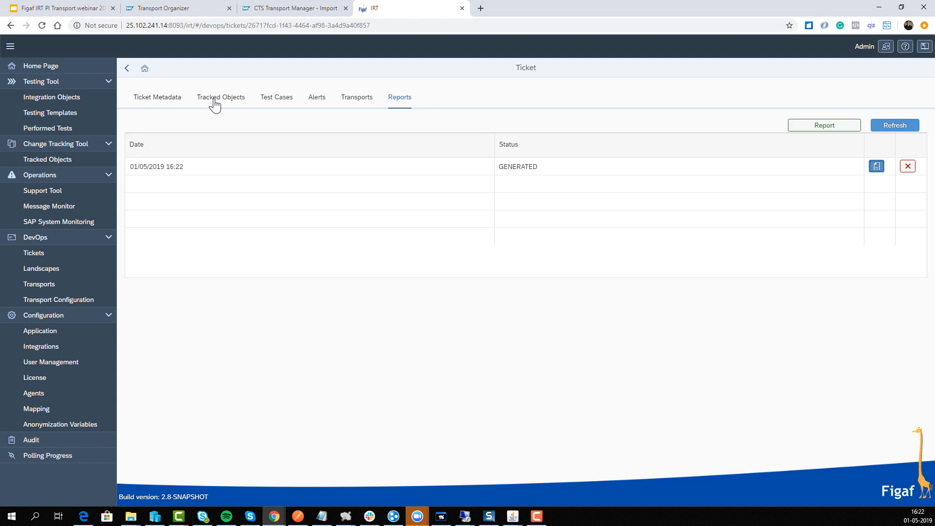
# From the ticket's tracked objects, open the DPO FIPosting message mapping and follow its where-used link to the operation mapping
pyautogui.click(162, 99)
pyautogui.click(227, 99)
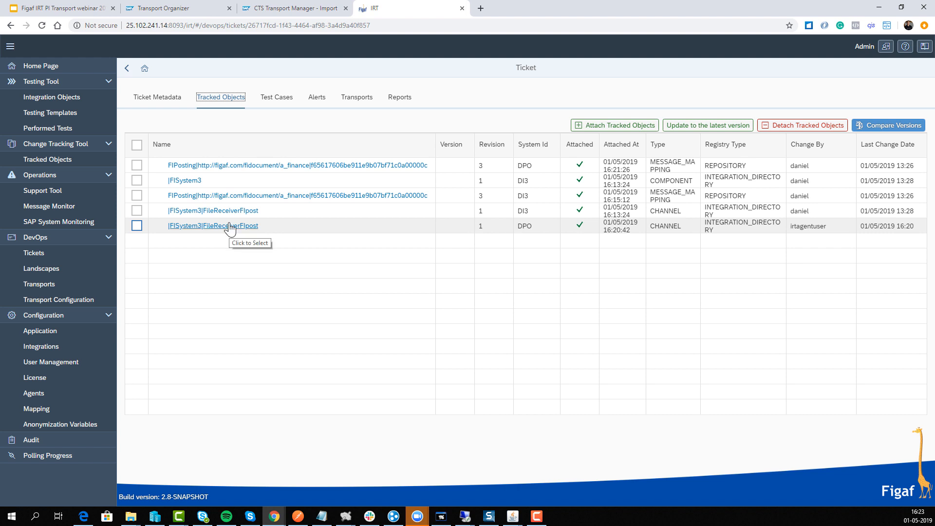
pyautogui.click(204, 166)
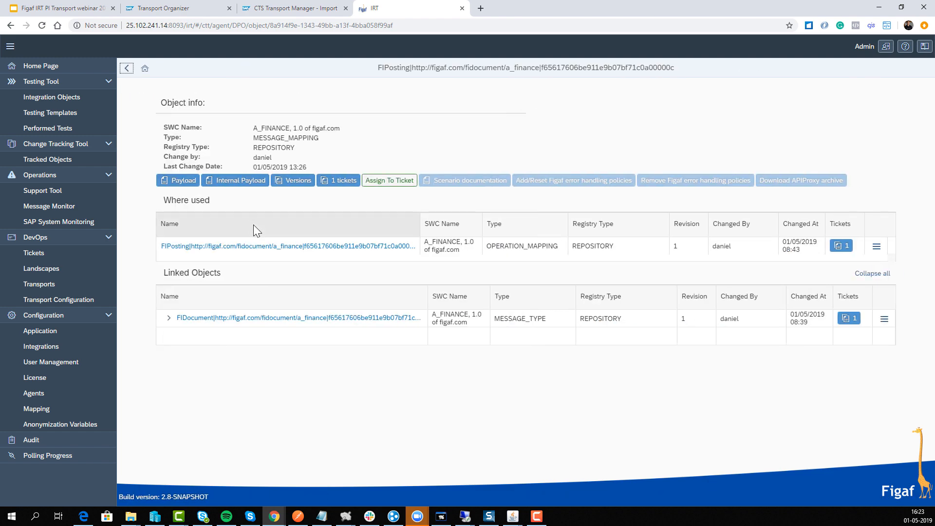
pyautogui.click(312, 247)
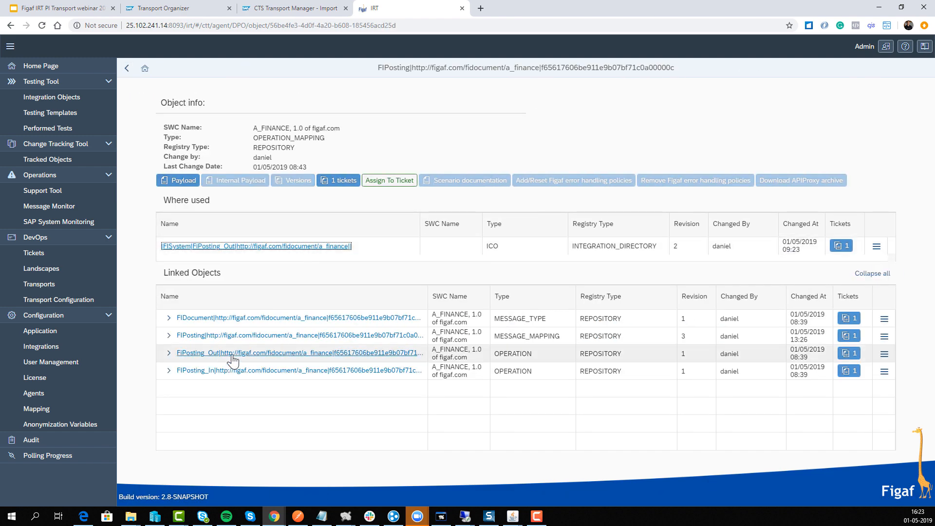
# Follow the where-used link to the FiPosting_Out integrated configuration, generate its scenario documentation and open the downloaded document maximized in Word
pyautogui.click(263, 247)
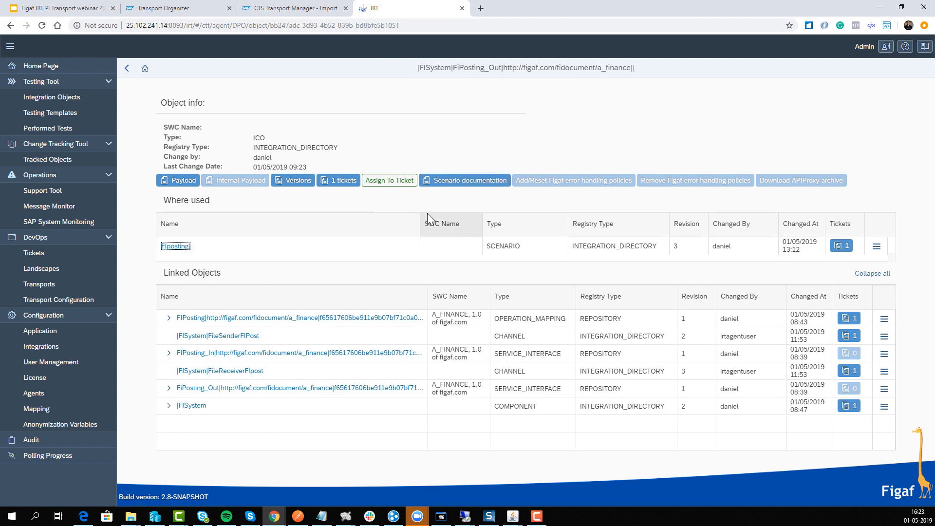
pyautogui.click(441, 180)
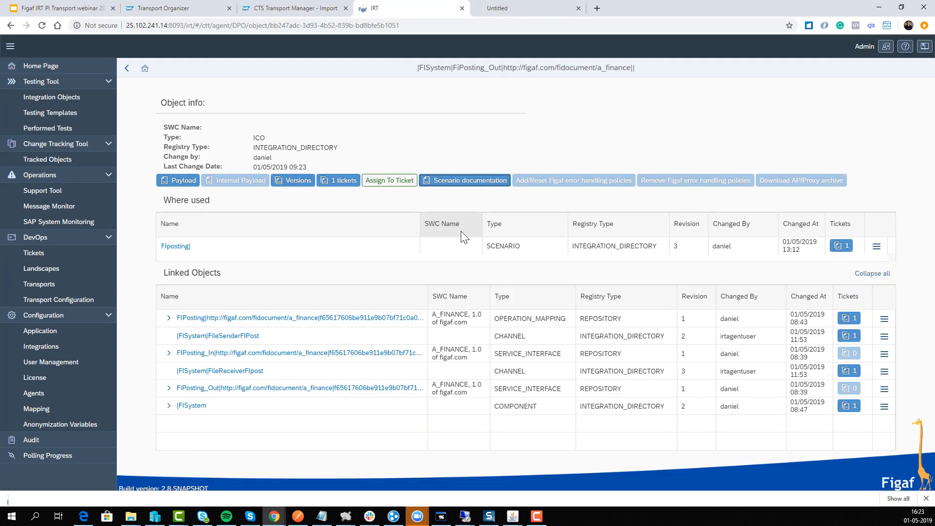
pyautogui.click(57, 494)
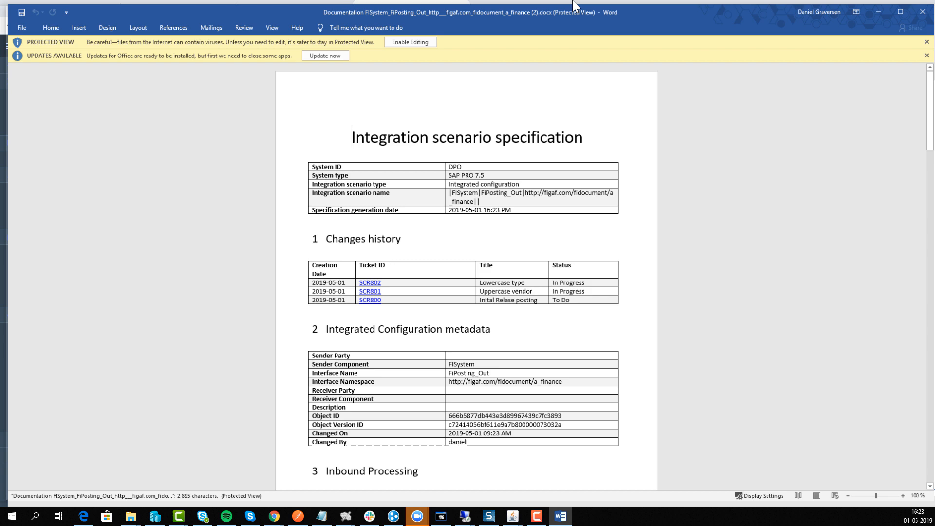
pyautogui.doubleClick(573, 5)
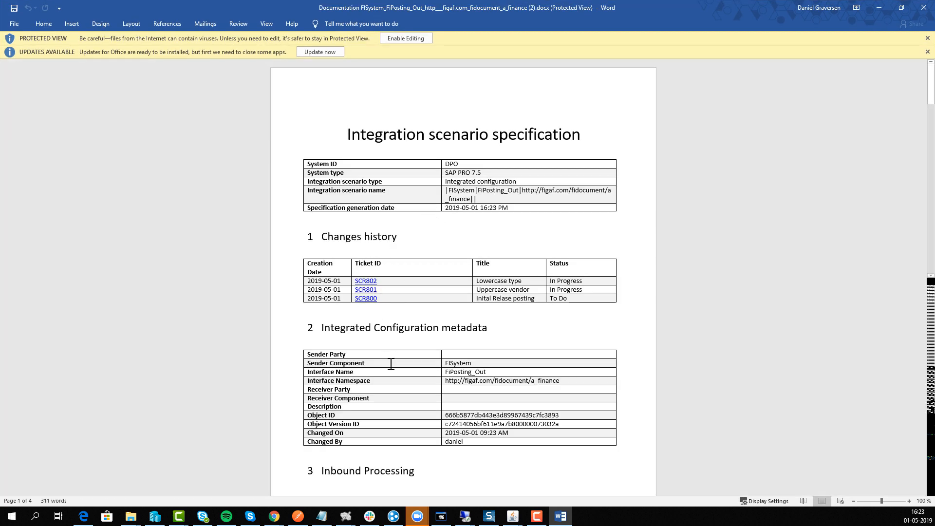
# Review the integration scenario specification's changes history, configuration metadata and inbound and outbound processing sections, then minimize the document
pyautogui.scroll(-10, 387, 335)
pyautogui.scroll(-18, 383, 353)
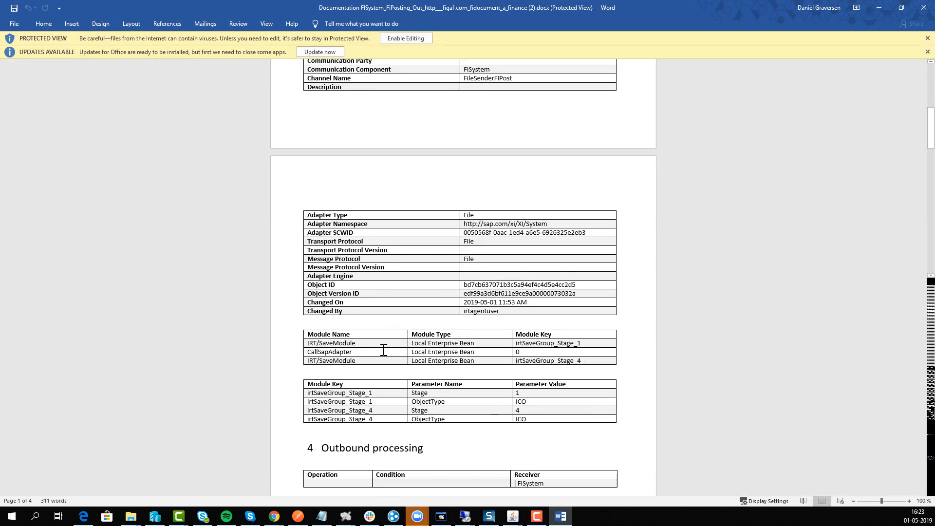
pyautogui.scroll(10, 383, 349)
pyautogui.scroll(13, 383, 348)
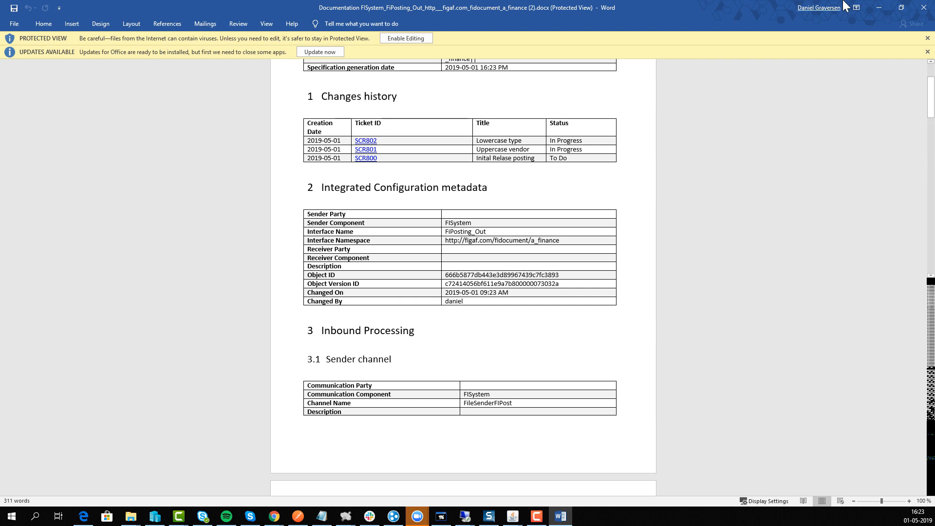
pyautogui.click(879, 10)
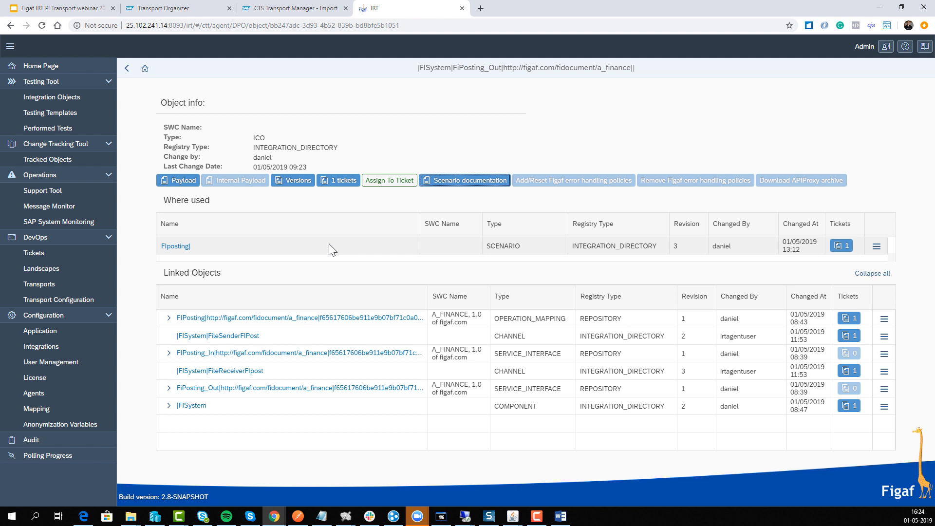
# Switch to the Figaf IRT PI Transport webinar presentation in Google Slides, present from the Support slide and advance to the Support tool for SAP PI/PO slide
pyautogui.click(24, 11)
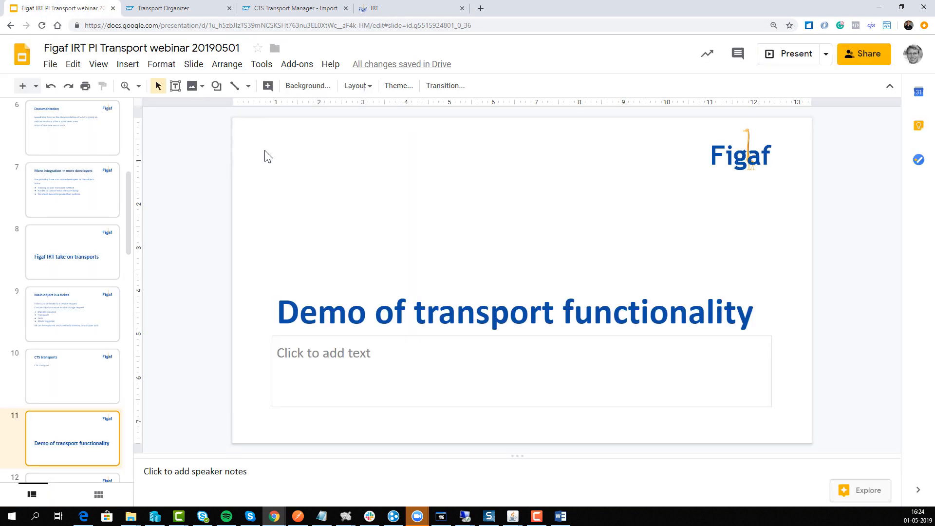
pyautogui.scroll(-1, 100, 432)
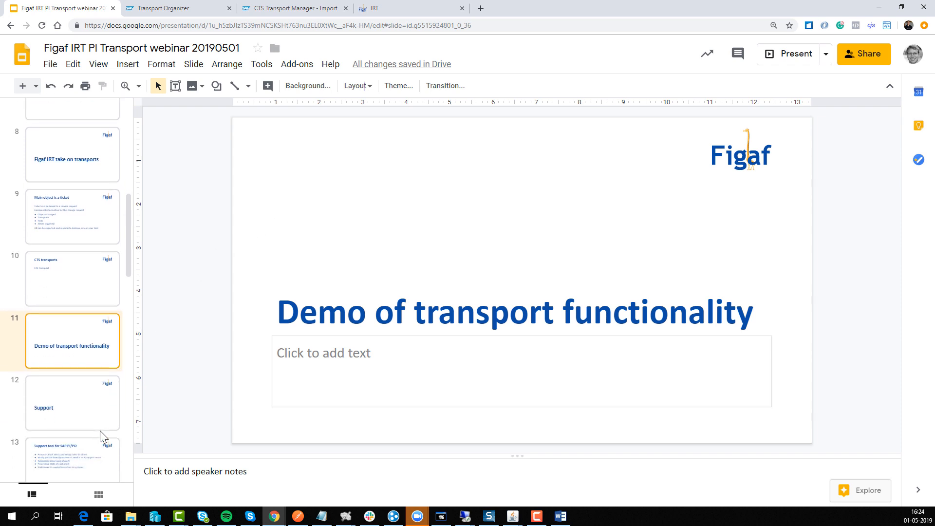
pyautogui.click(65, 411)
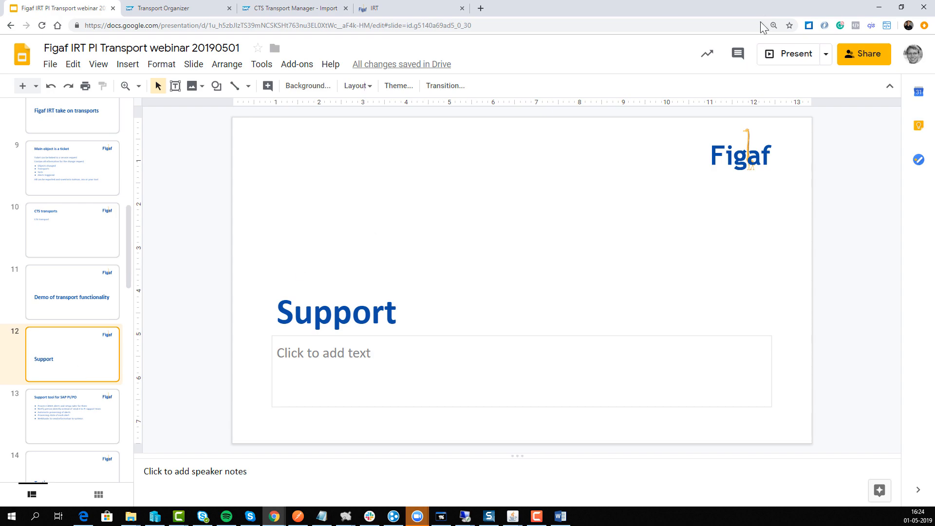
pyautogui.click(780, 56)
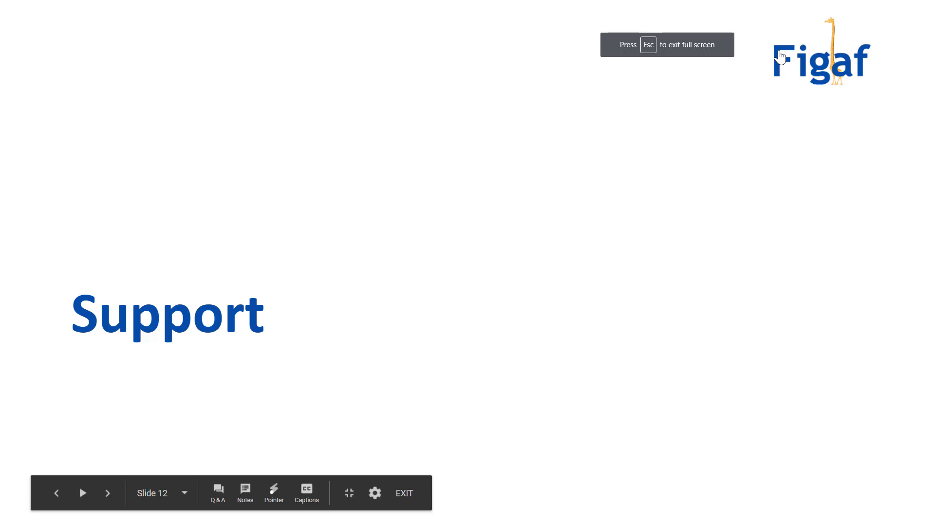
pyautogui.press('Right')
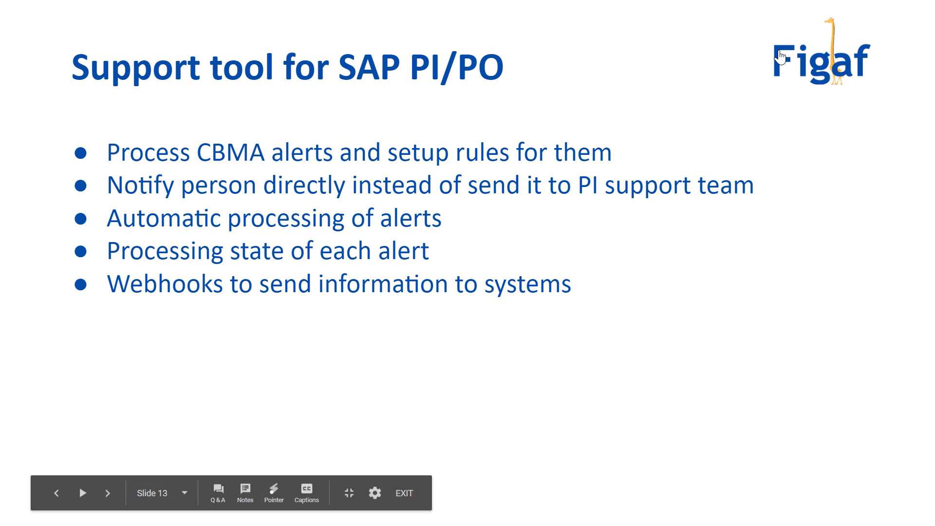
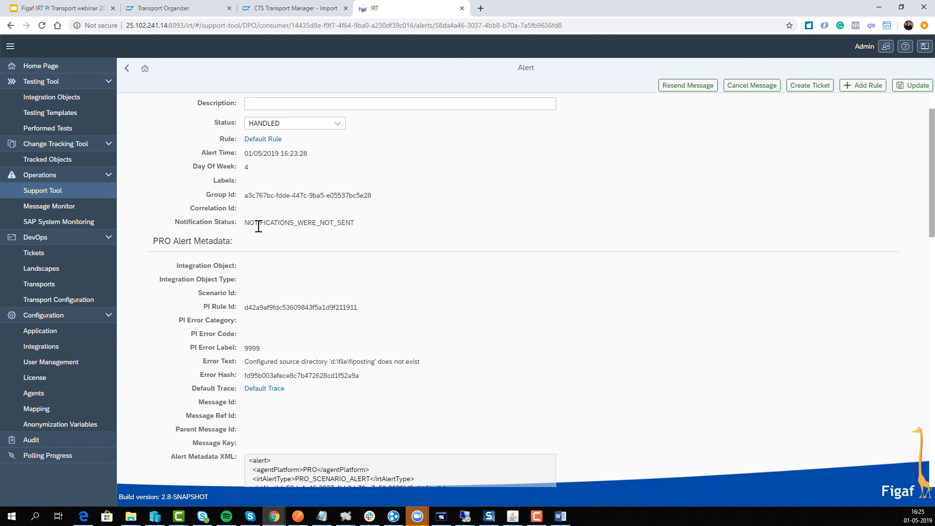
# Examine the alert's notification status, error details and metadata XML, including the error message and sender channel elements
pyautogui.moveTo(254, 224); pyautogui.dragTo(429, 225)
pyautogui.scroll(-5, 265, 290)
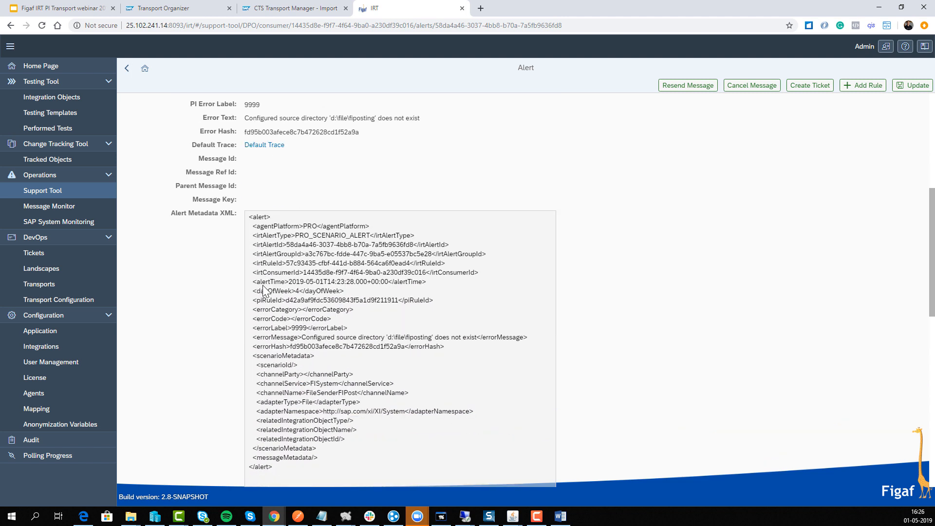
pyautogui.scroll(-4, 264, 291)
pyautogui.scroll(2, 263, 291)
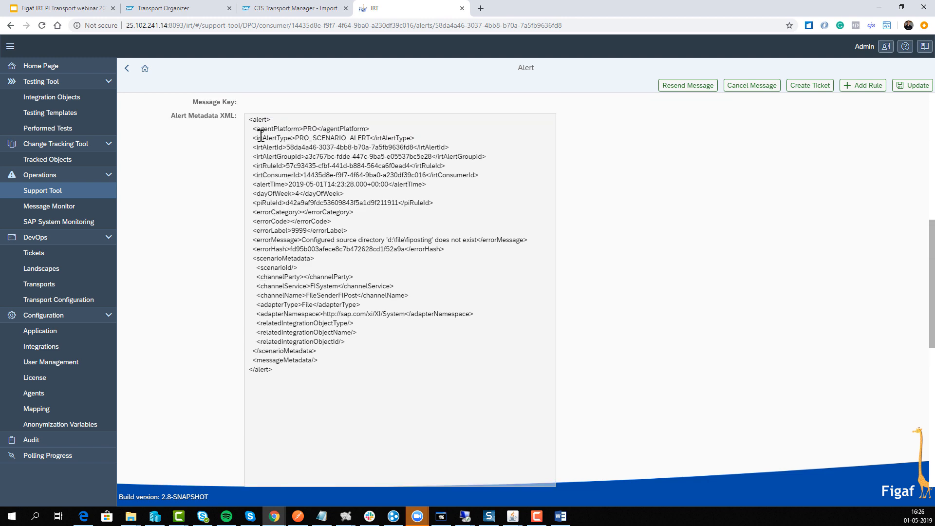
pyautogui.moveTo(261, 135); pyautogui.dragTo(304, 258)
pyautogui.scroll(-1, 316, 285)
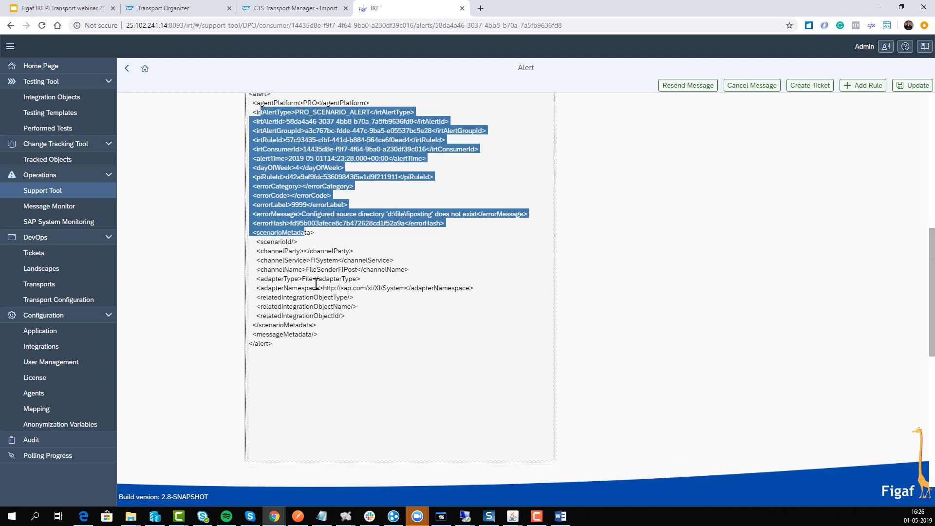
pyautogui.scroll(-3, 314, 284)
pyautogui.scroll(7, 314, 284)
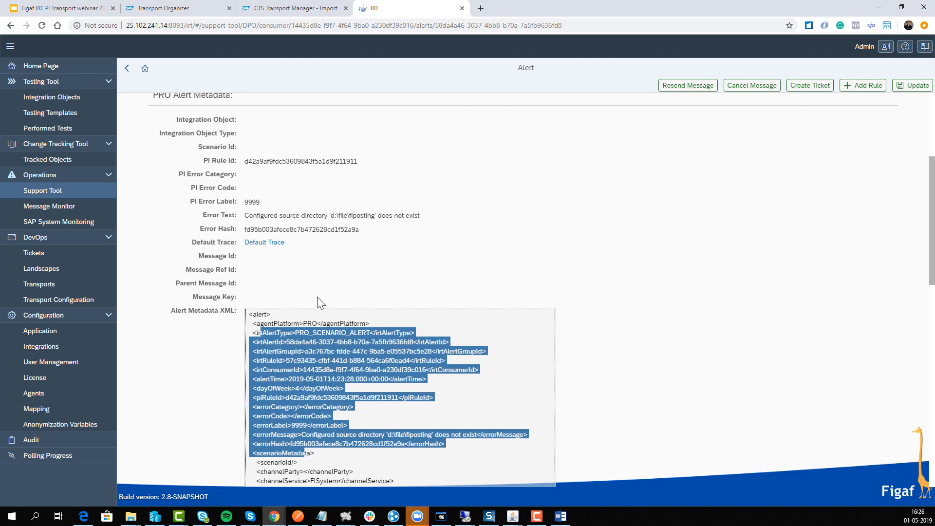
pyautogui.click(320, 306)
pyautogui.scroll(-2, 310, 387)
pyautogui.moveTo(299, 392); pyautogui.dragTo(465, 388)
pyautogui.click(465, 388)
pyautogui.scroll(-4, 275, 368)
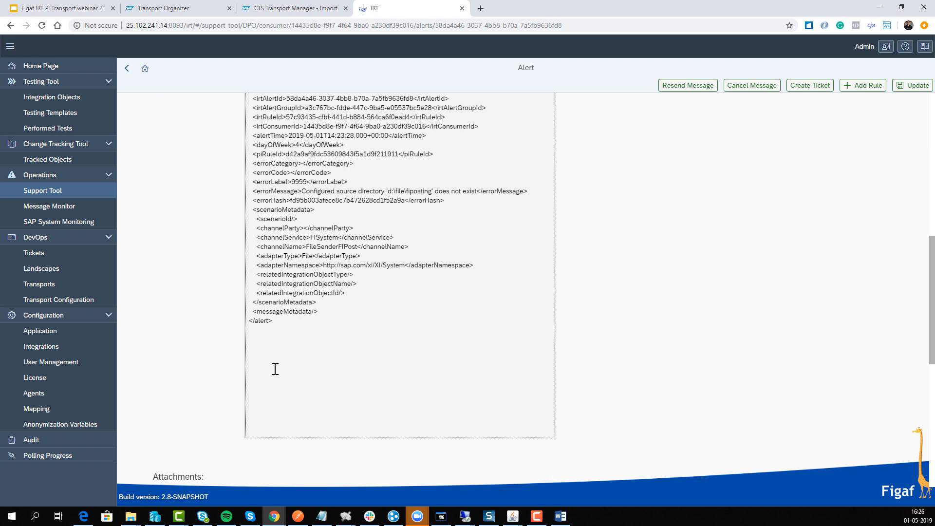
pyautogui.scroll(-1, 275, 368)
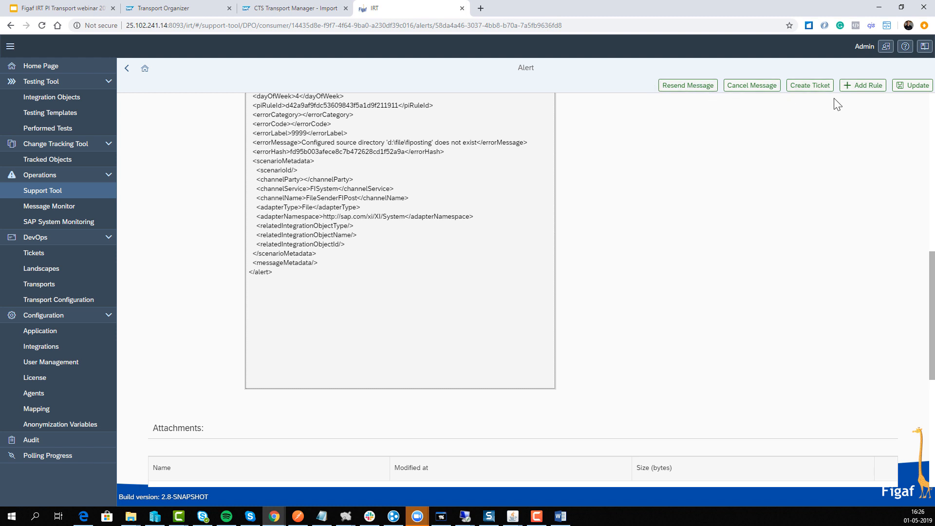
# Add a rule from this alert with step number 22, the subject "File does not exists" and "Hi" as the message's first line
pyautogui.click(852, 93)
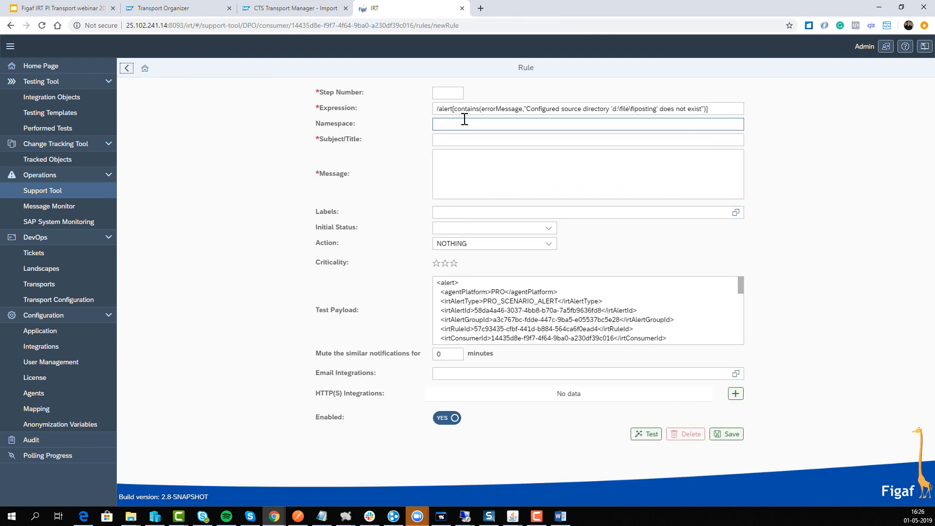
pyautogui.click(433, 90)
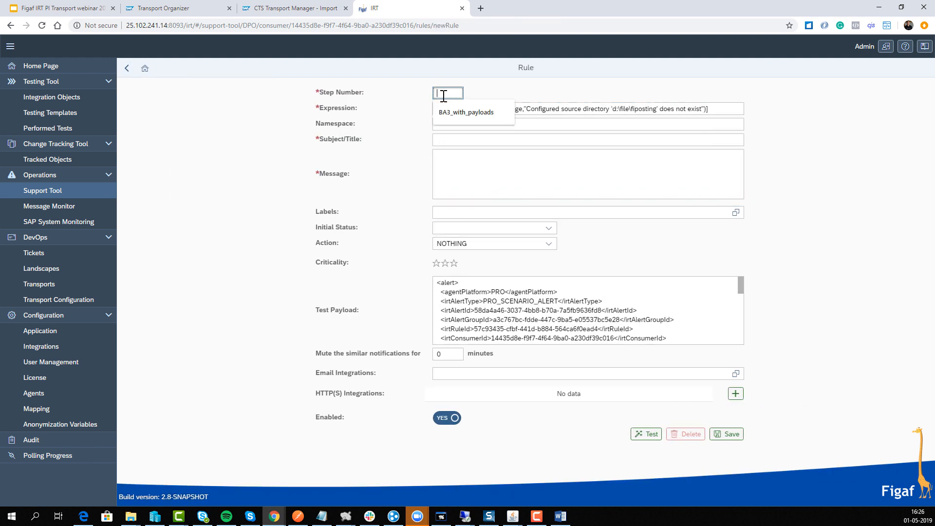
pyautogui.write('22')
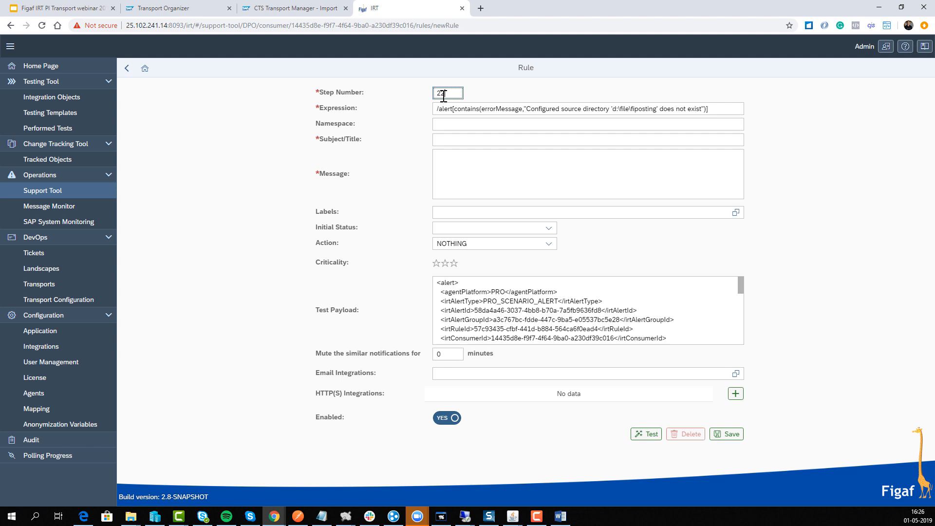
pyautogui.click(447, 139)
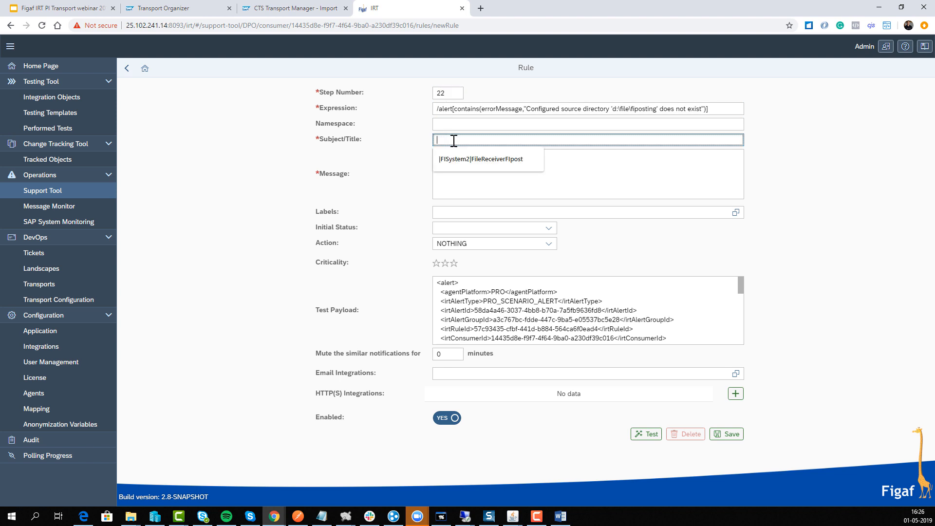
pyautogui.write('File d')
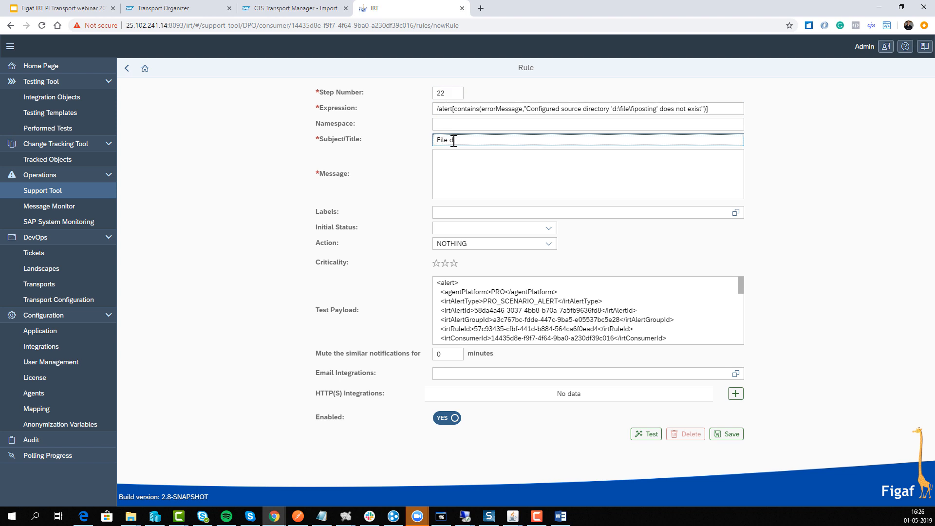
pyautogui.write('oes not exists')
pyautogui.press('Tab')
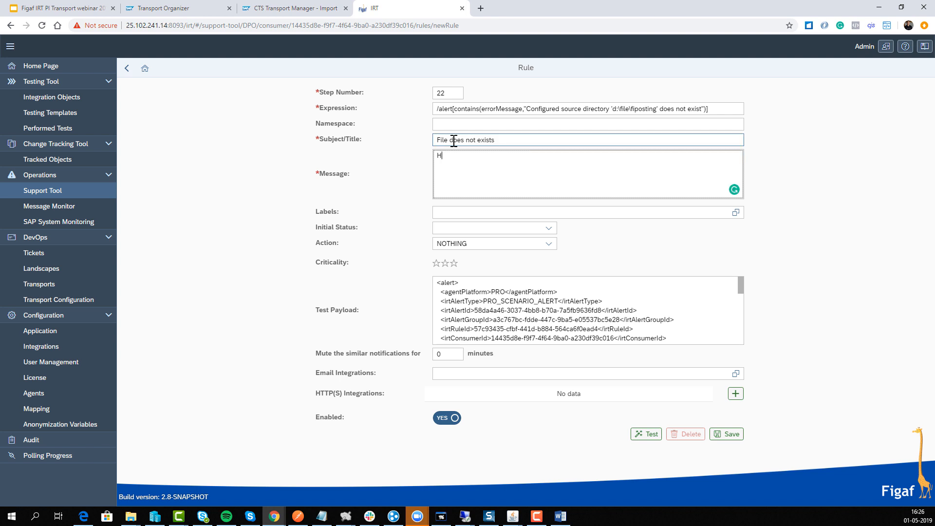
pyautogui.write('Hi')
pyautogui.press('Return')
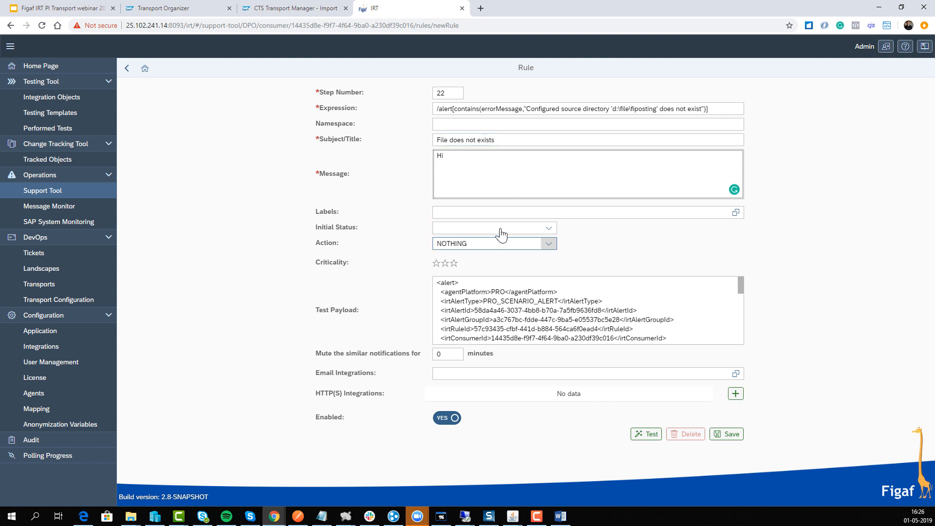
# Set the rule's initial status to DONE and add the label "file"
pyautogui.click(526, 229)
pyautogui.click(484, 289)
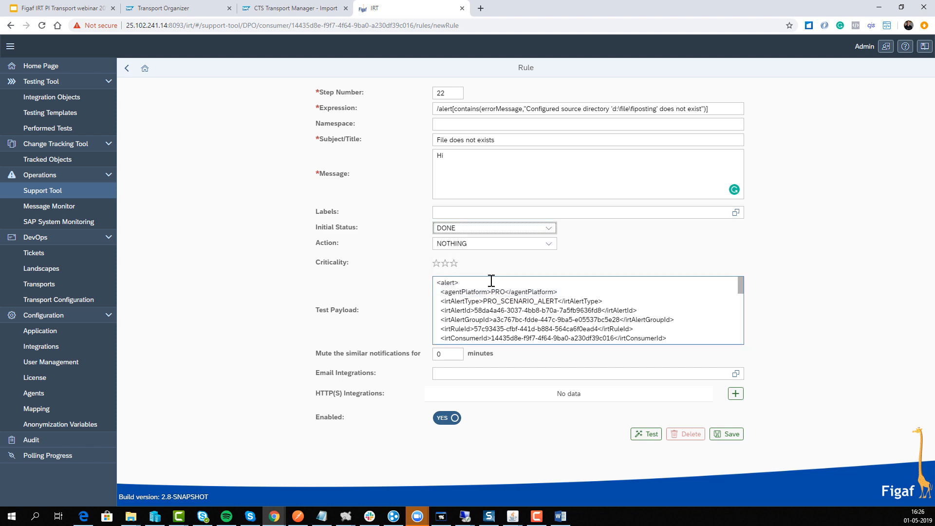
pyautogui.click(448, 213)
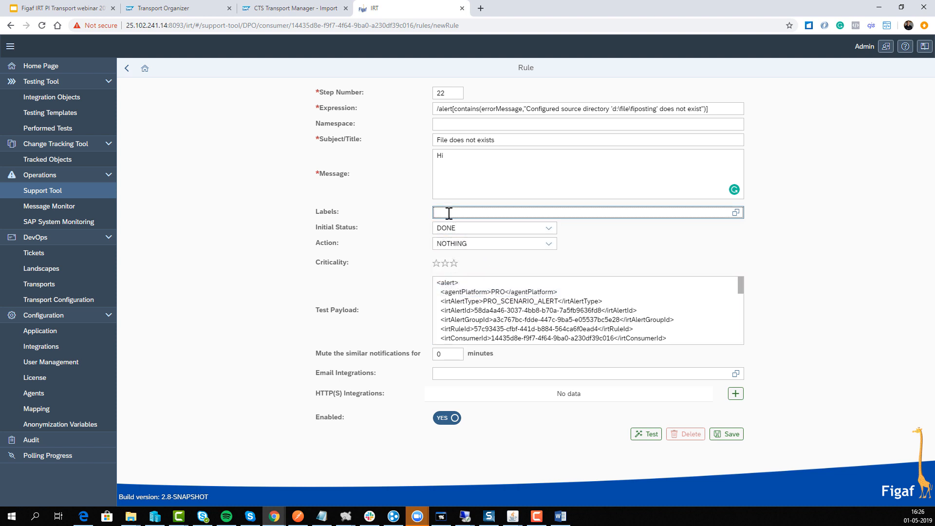
pyautogui.write('file')
pyautogui.press('Return')
# Insert the placeholder ${//channelService} on the message's second line, taking the element name from the test payload
pyautogui.click(443, 194)
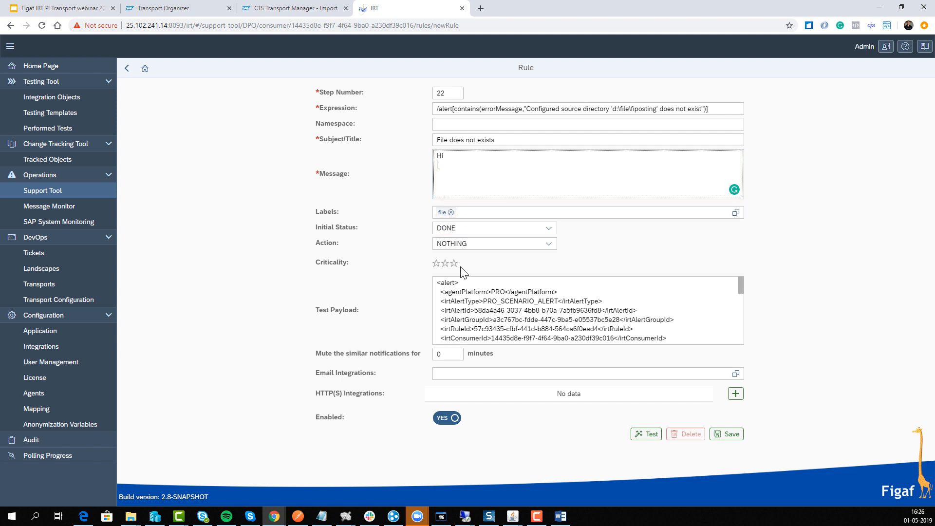
pyautogui.write('{')
pyautogui.press('BackSpace')
pyautogui.write('${')
pyautogui.press('BackSpace')
pyautogui.press('BackSpace')
pyautogui.write('${')
pyautogui.scroll(-1, 480, 334)
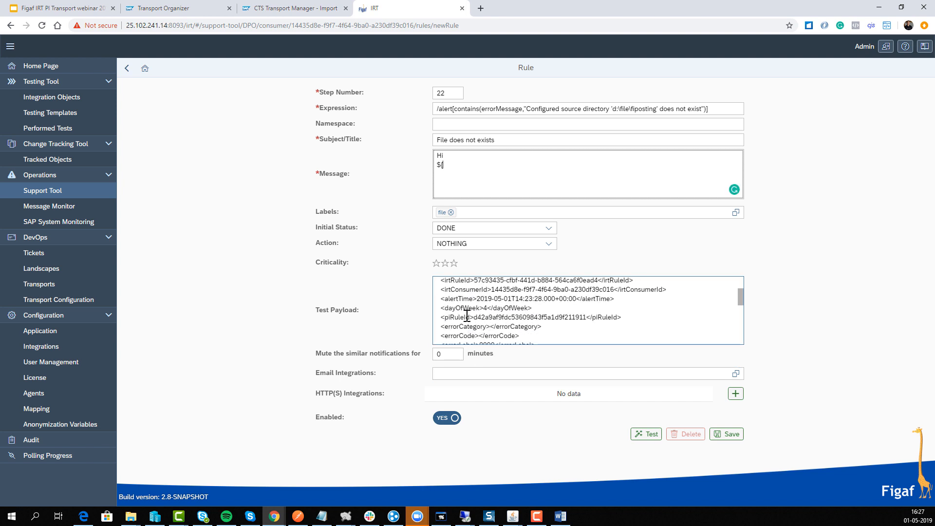
pyautogui.scroll(-1, 458, 318)
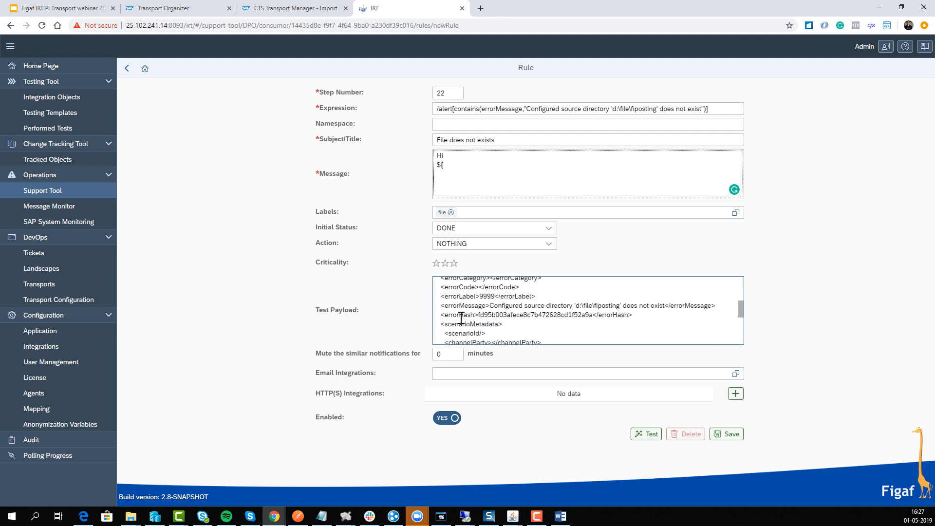
pyautogui.doubleClick(460, 314)
pyautogui.scroll(1, 449, 321)
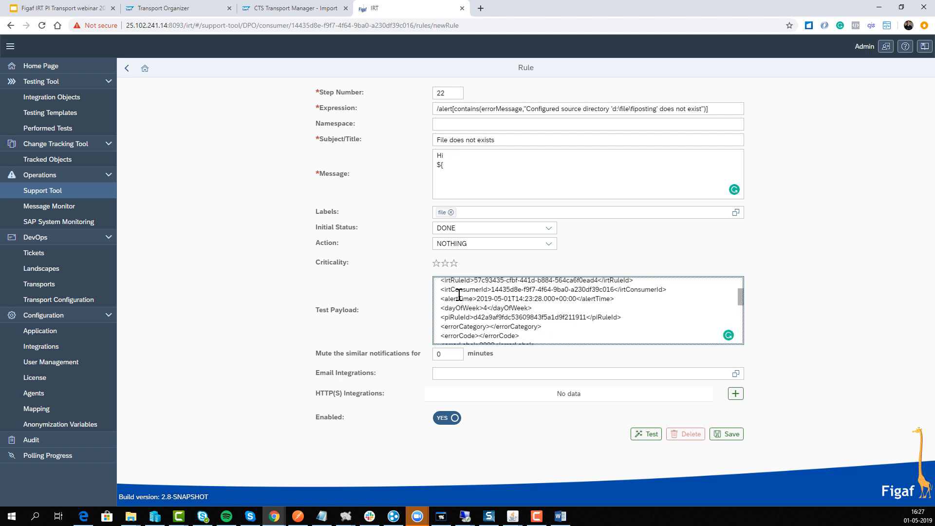
pyautogui.scroll(-1, 455, 323)
pyautogui.scroll(1, 455, 322)
pyautogui.scroll(-2, 455, 319)
pyautogui.scroll(-1, 454, 318)
pyautogui.scroll(1, 454, 317)
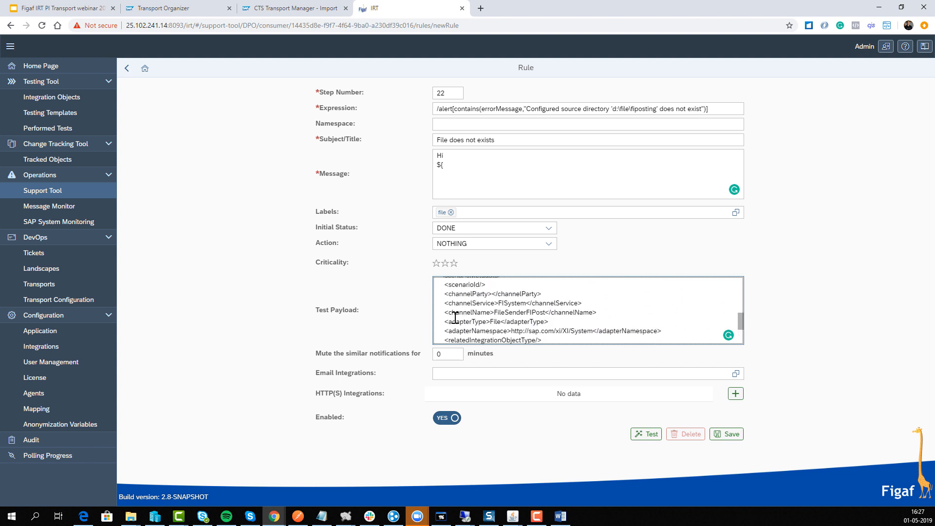
pyautogui.doubleClick(464, 304)
pyautogui.hotkey('ctrl', 'c')
pyautogui.click(448, 171)
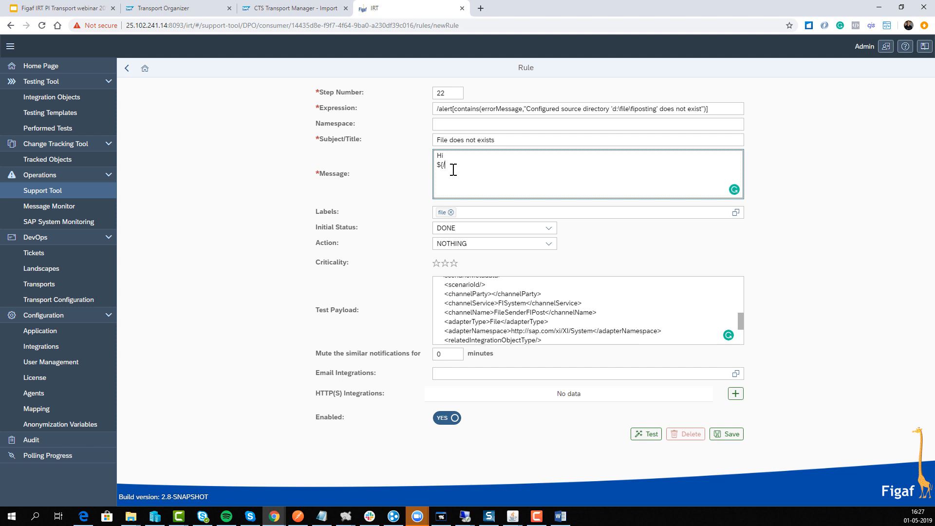
pyautogui.write('//')
pyautogui.hotkey('ctrl', 'v')
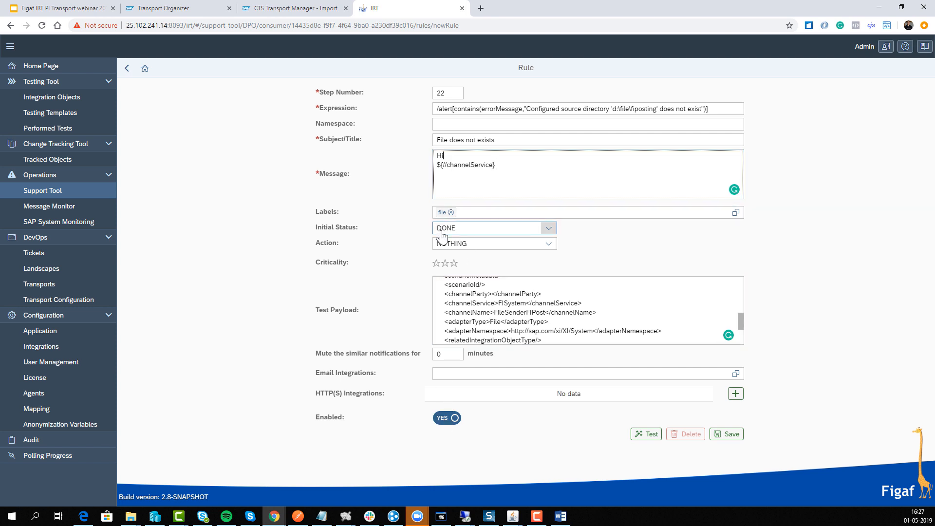
# Put the text "Business system" in front of the channel service placeholder, on the same line of the message
pyautogui.press('Return')
pyautogui.write('Busines')
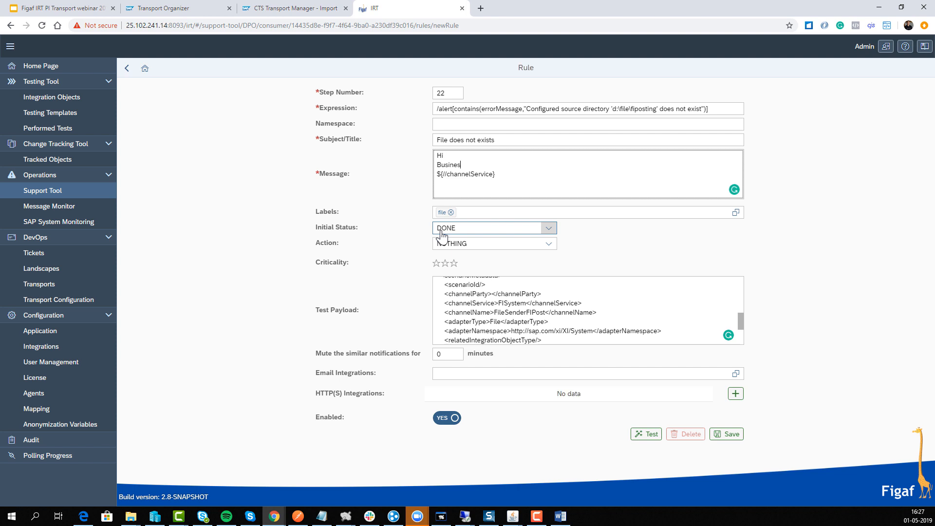
pyautogui.write('s system')
pyautogui.press('Delete')
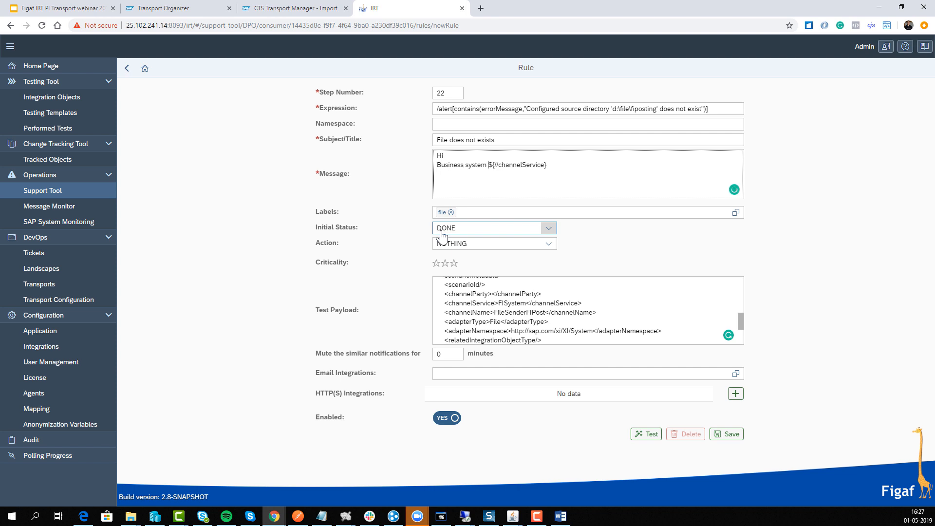
# Keep the rule's action as NOTHING and mute similar notifications for 20 minutes
pyautogui.click(480, 246)
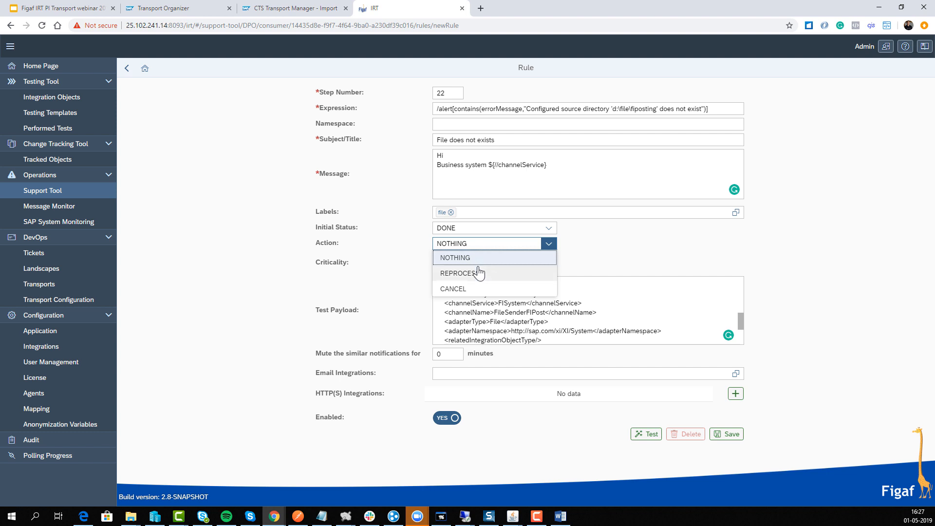
pyautogui.click(485, 257)
pyautogui.doubleClick(441, 354)
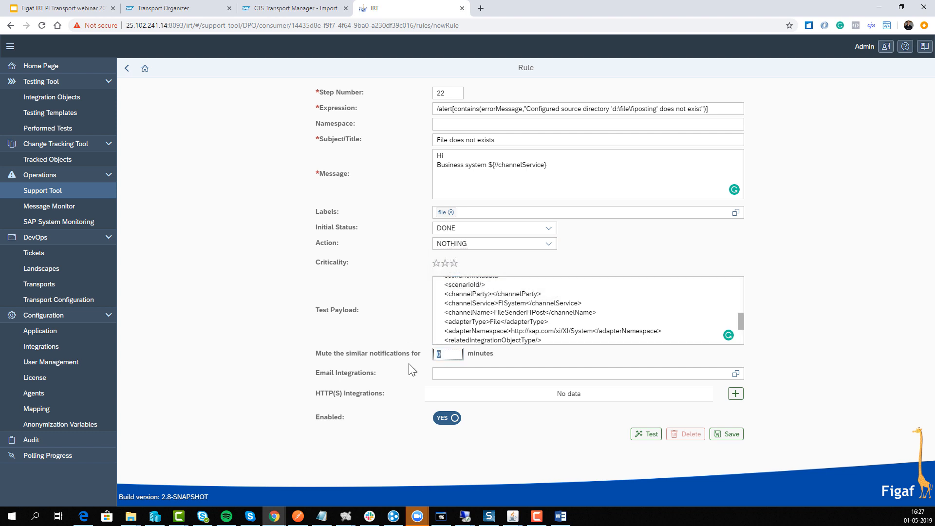
pyautogui.write('0')
pyautogui.press('Down')
pyautogui.press('BackSpace')
pyautogui.press('BackSpace')
pyautogui.write('20')
# Try an e-mail integration for the rule and check the available HTTP(S) integrations without selecting one
pyautogui.click(680, 377)
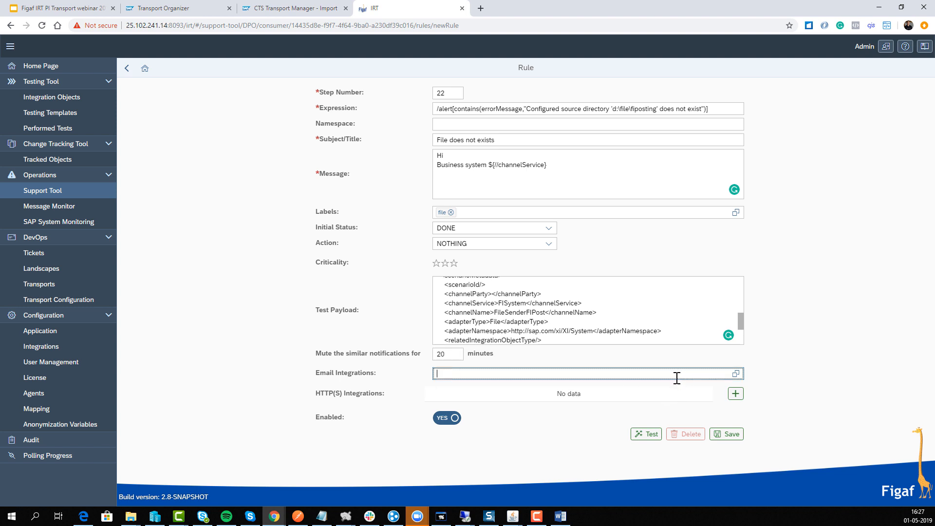
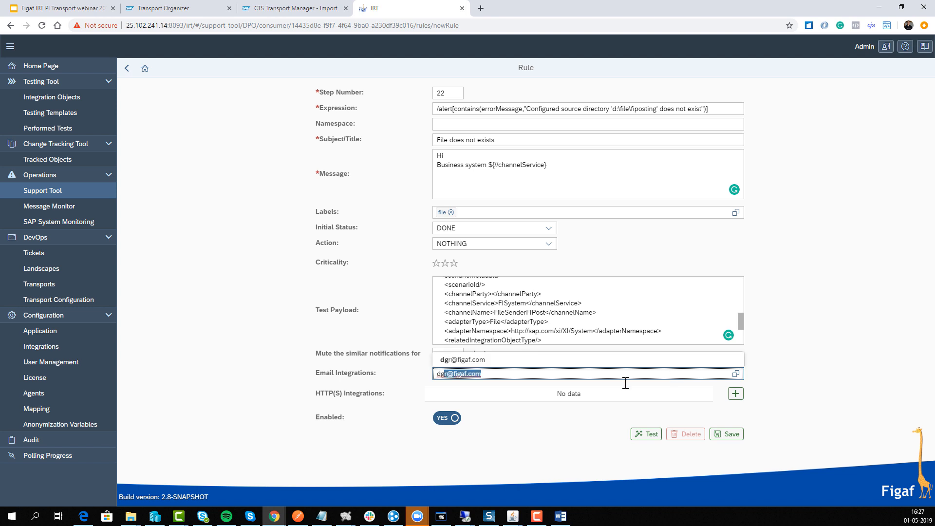
pyautogui.press('Return')
pyautogui.click(735, 394)
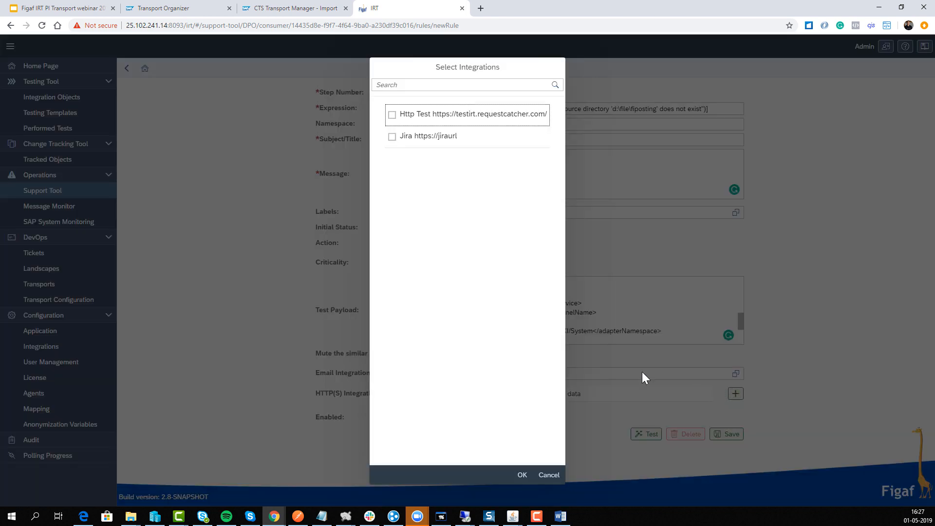
pyautogui.click(547, 478)
pyautogui.click(480, 374)
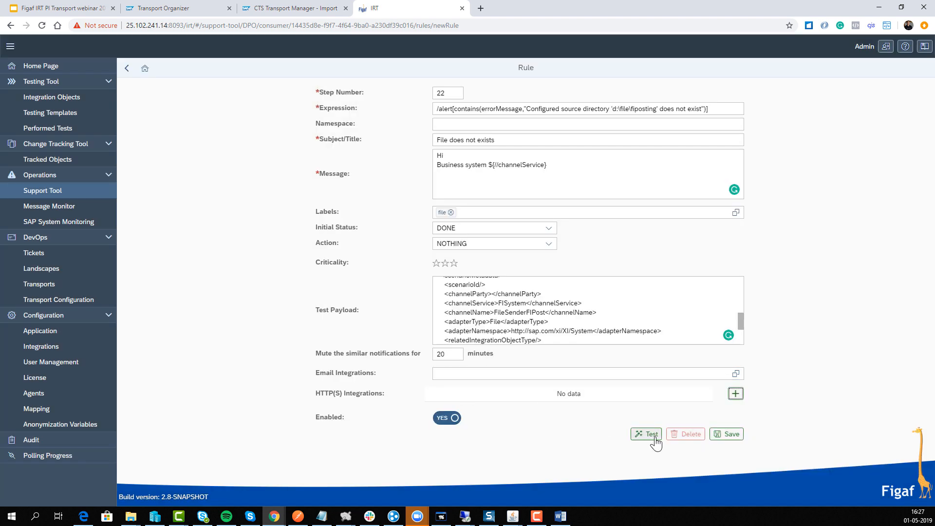
# Save the new rule and go back through the alert to the support tool's alerts list
pyautogui.click(722, 436)
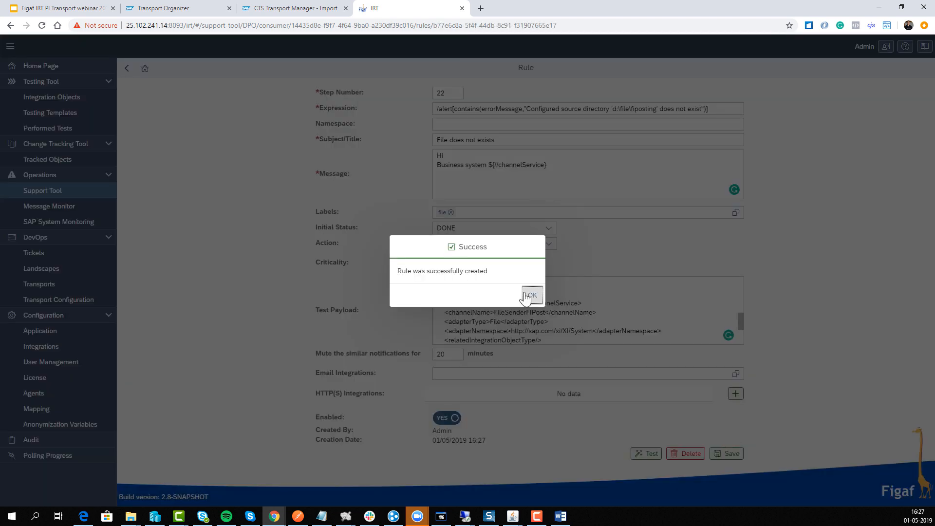
pyautogui.click(530, 295)
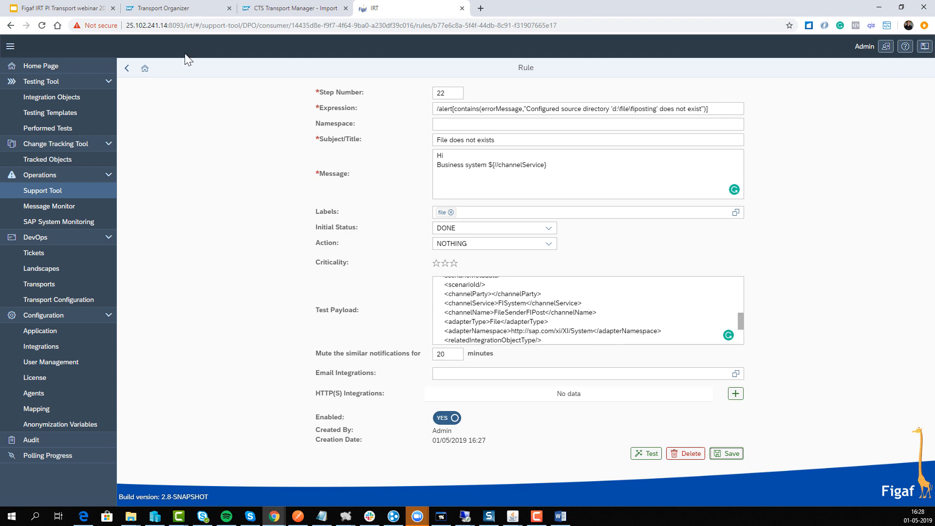
pyautogui.click(128, 70)
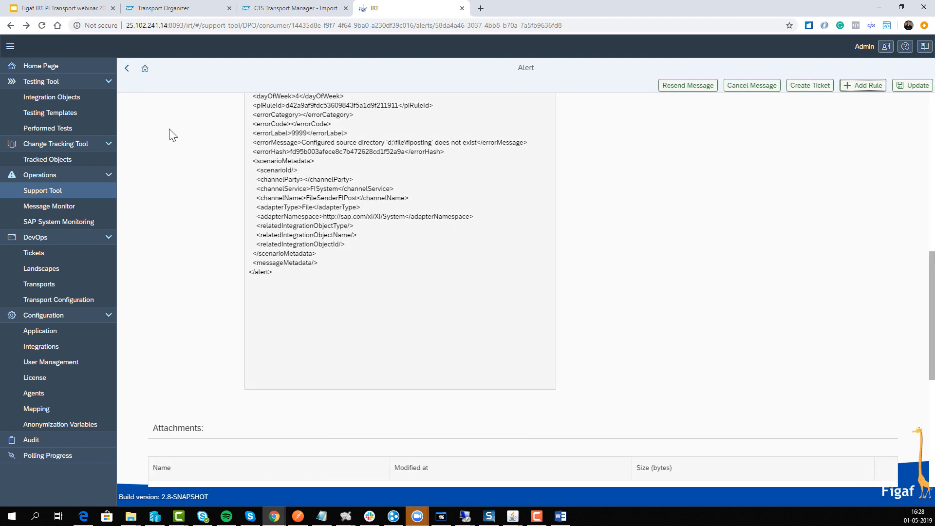
pyautogui.click(126, 69)
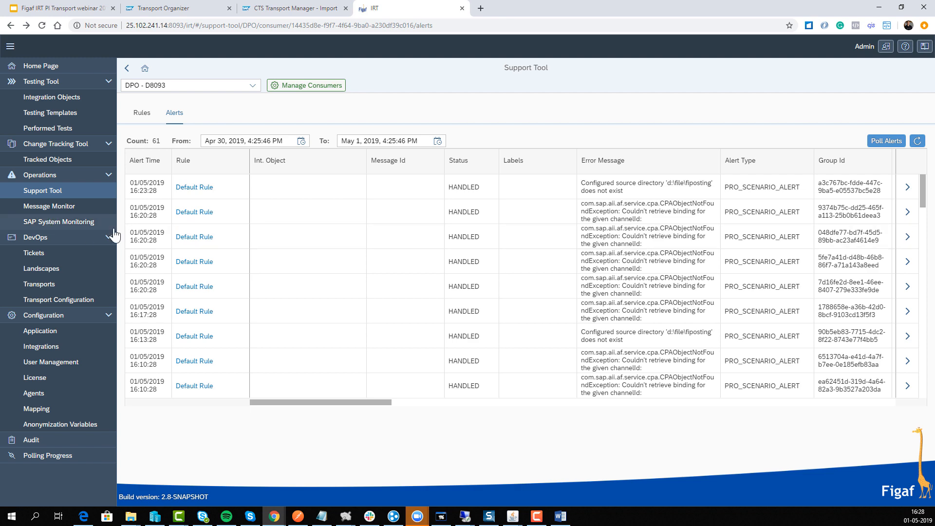
# Show the support tool's rules for DPO - D8093 and open the "File does not exists" rule to review it
pyautogui.click(80, 206)
pyautogui.click(69, 191)
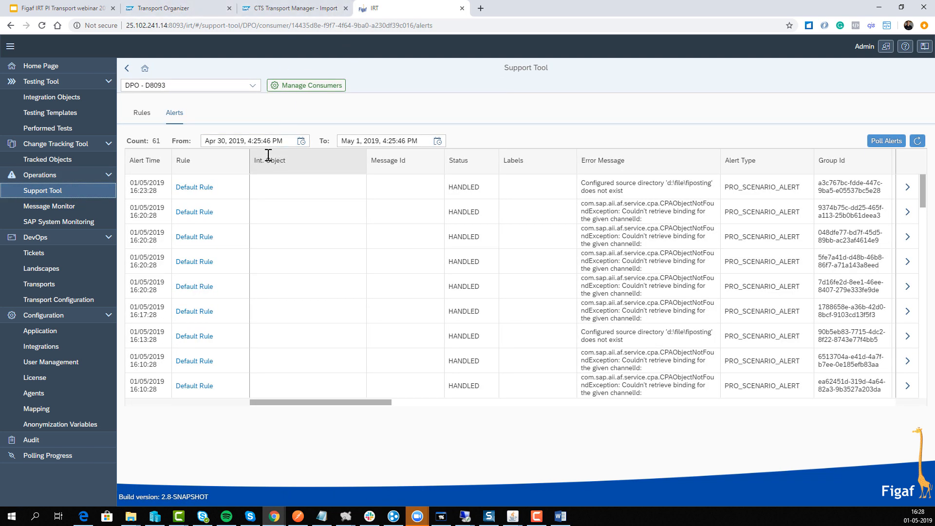
pyautogui.click(141, 113)
pyautogui.click(257, 178)
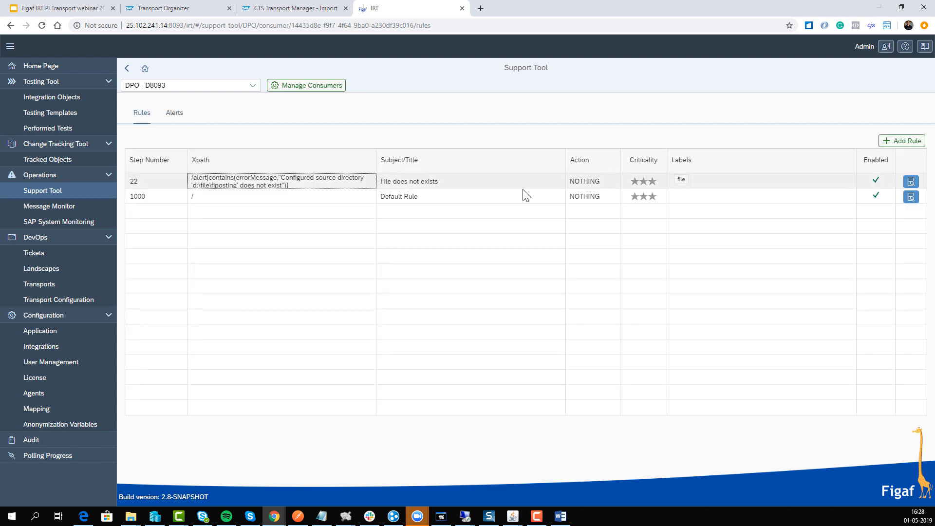
pyautogui.click(910, 182)
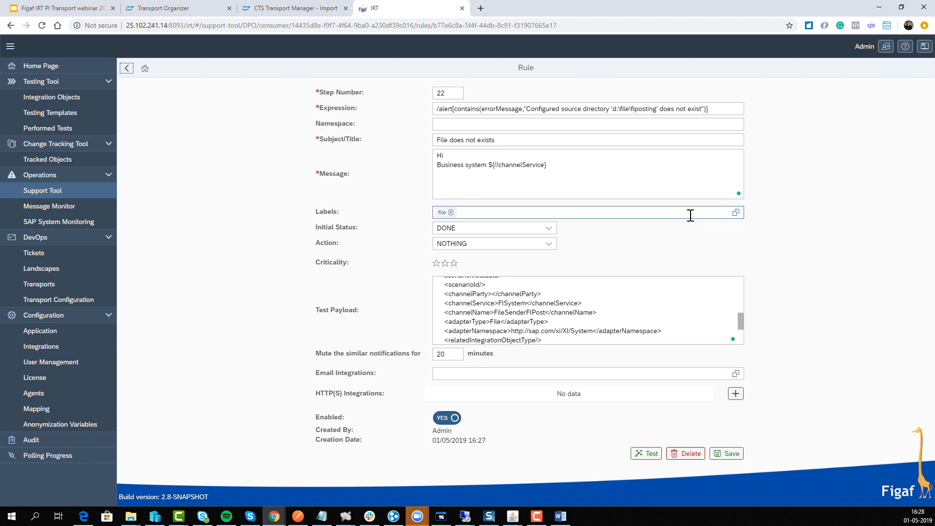
pyautogui.click(616, 179)
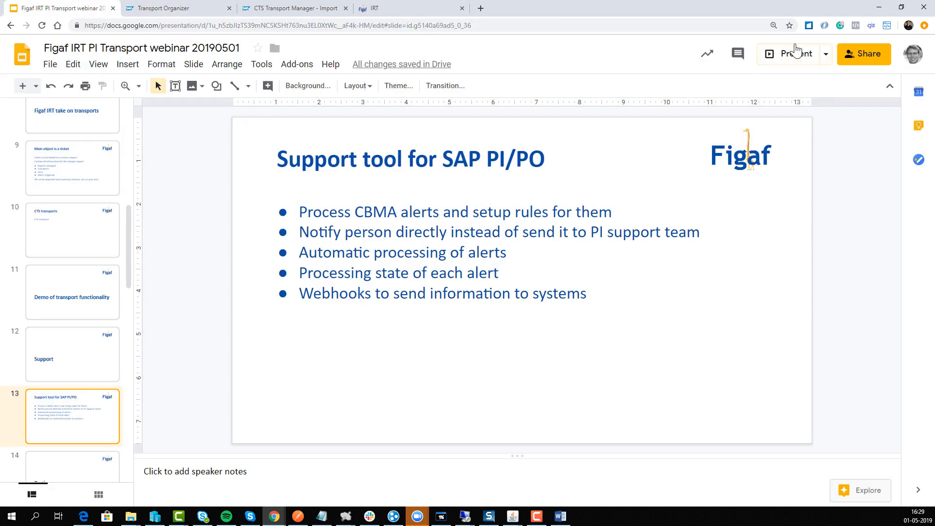
# Switch to the webinar presentation in Google Slides, present it from the support tool slide and advance to the Upgrade and patches slide
pyautogui.click(793, 53)
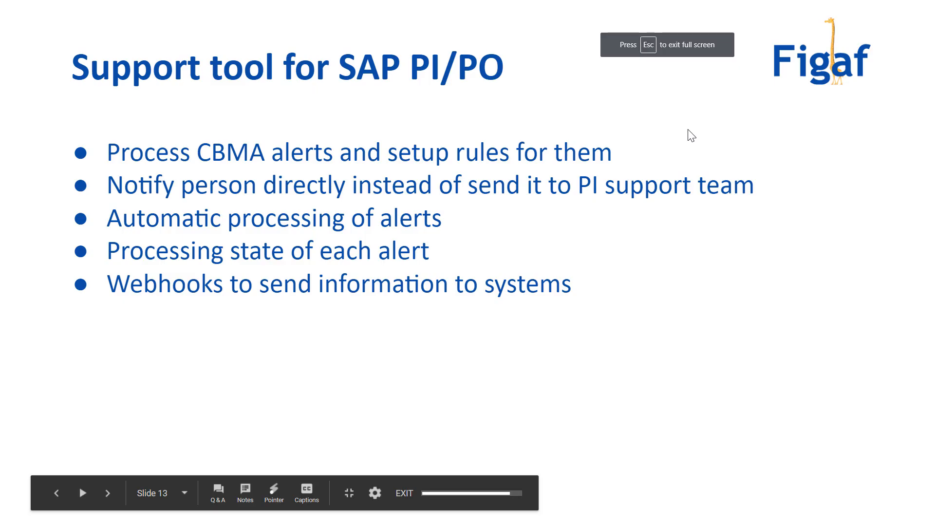
pyautogui.press('Right')
pyautogui.press('Right')
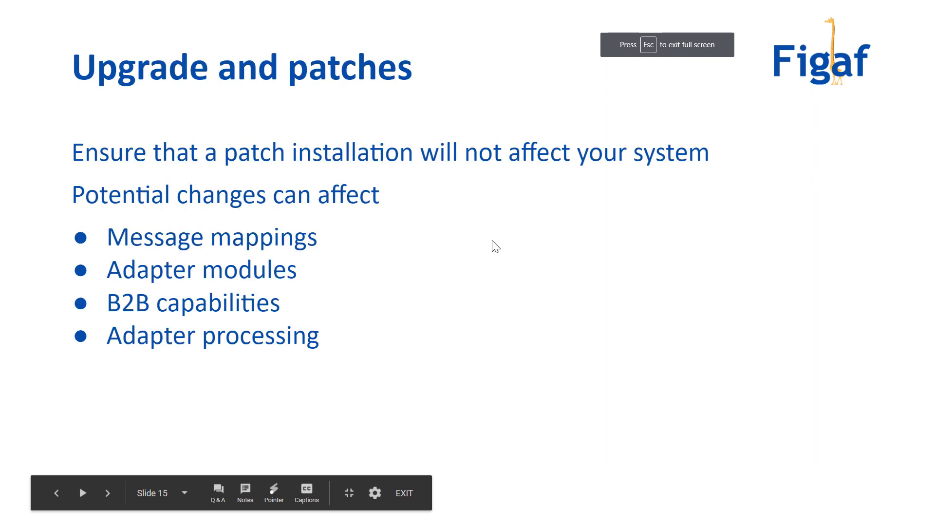